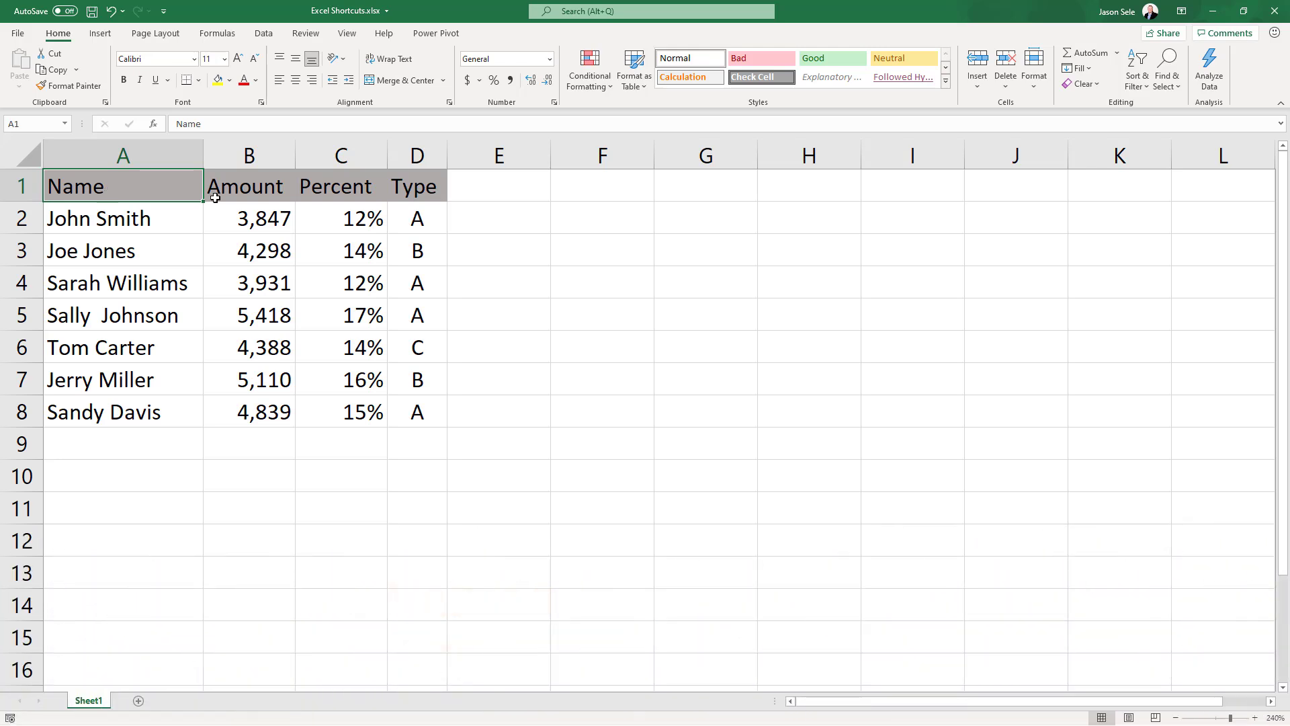
# Copy the table A1:D8 and paste it with its top-left corner at F1
pyautogui.moveTo(215, 198); pyautogui.dragTo(414, 407)
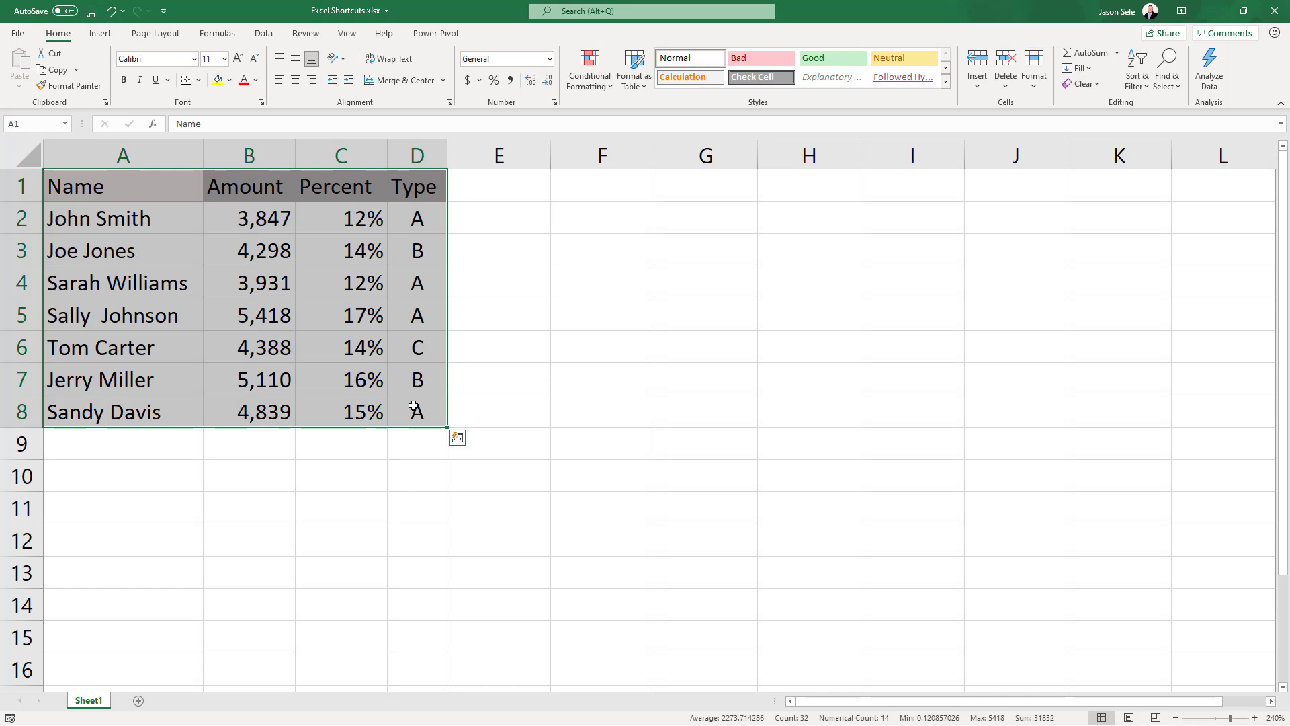
pyautogui.hotkey('ctrl', 'c')
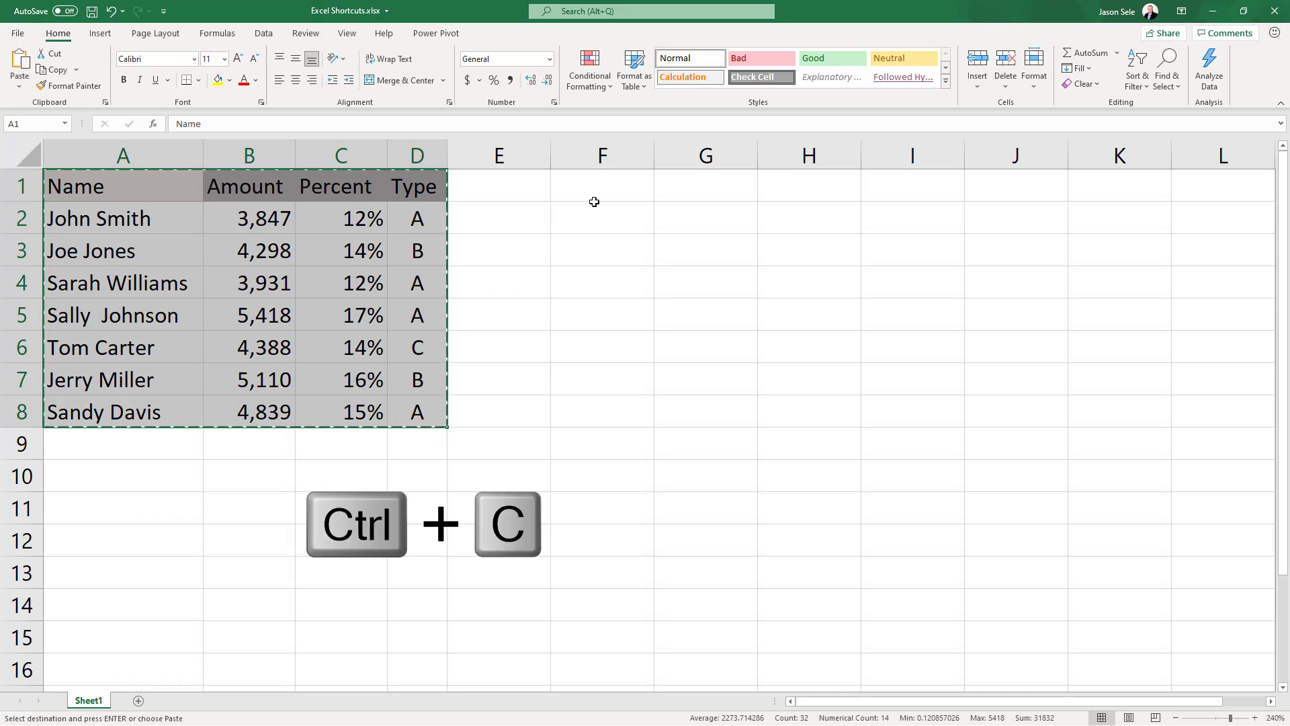
pyautogui.rightClick(604, 190)
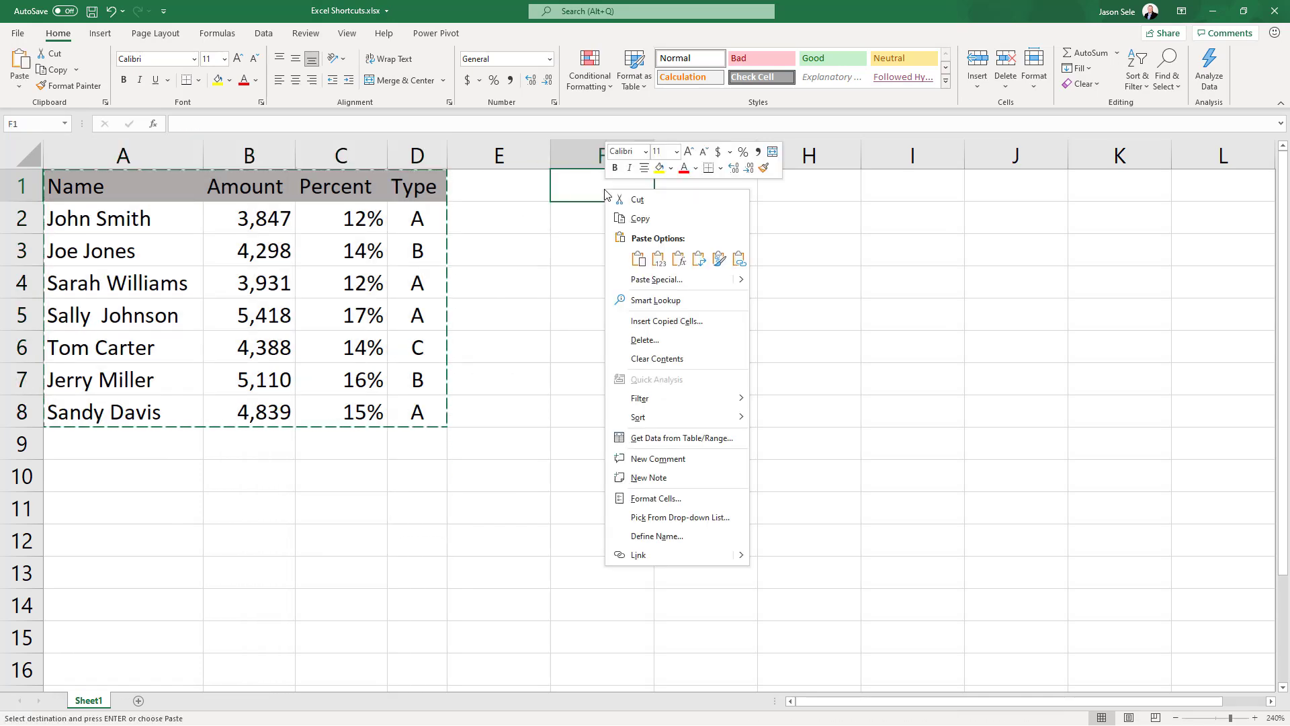
pyautogui.press('v')
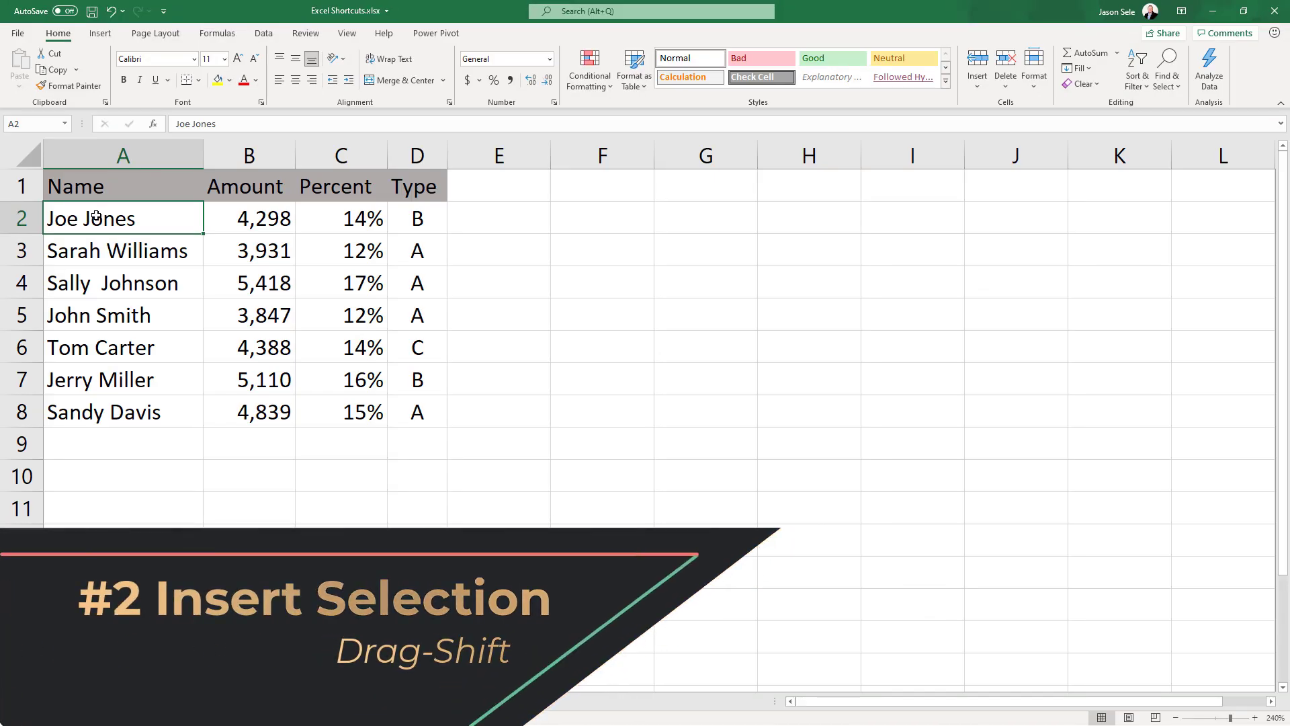
# Shift-drag Joe Jones's row down so it sits below John Smith
pyautogui.moveTo(102, 214); pyautogui.dragTo(412, 218)
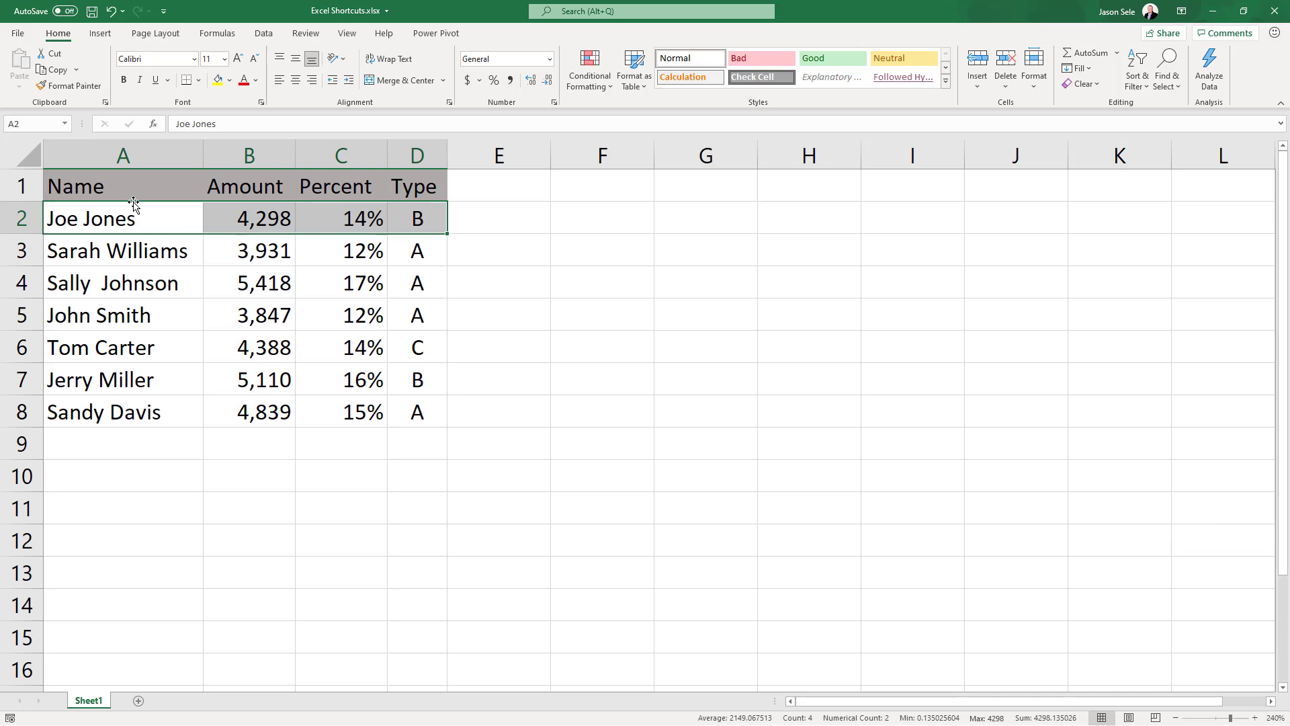
pyautogui.moveTo(133, 203); pyautogui.dragTo(132, 334)
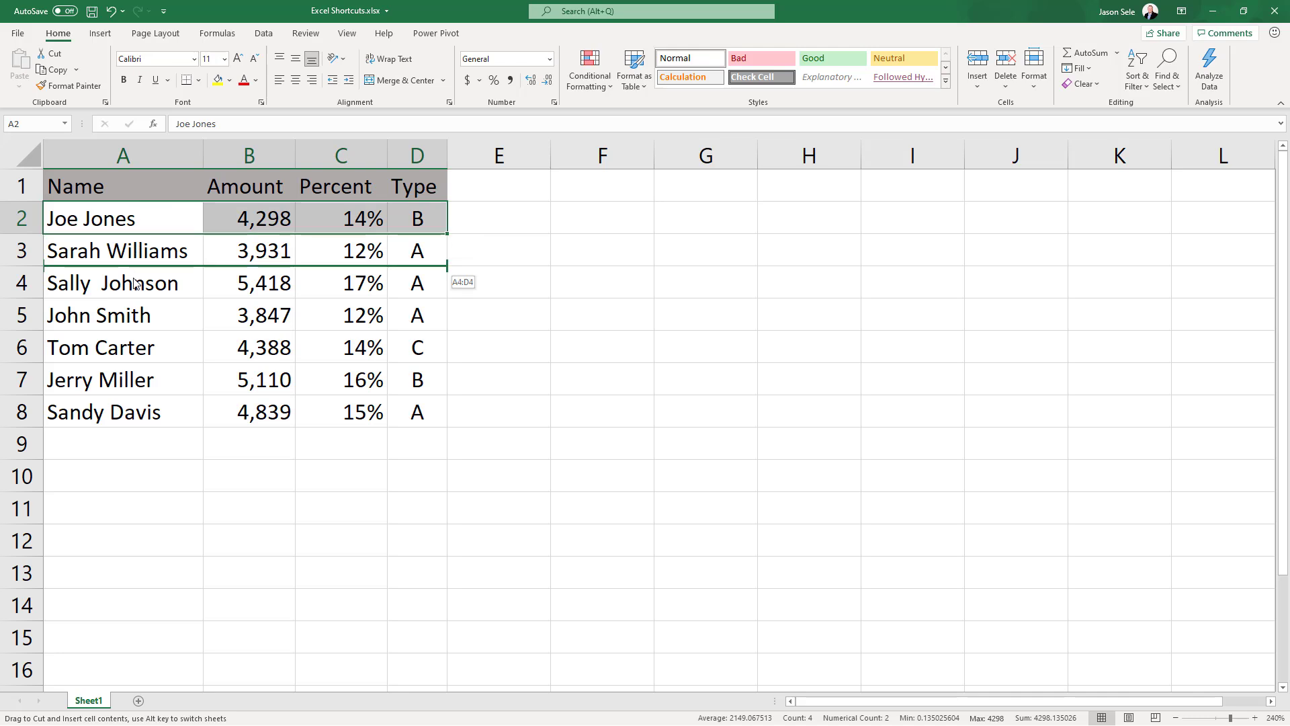
pyautogui.moveTo(132, 334); pyautogui.dragTo(132, 336)
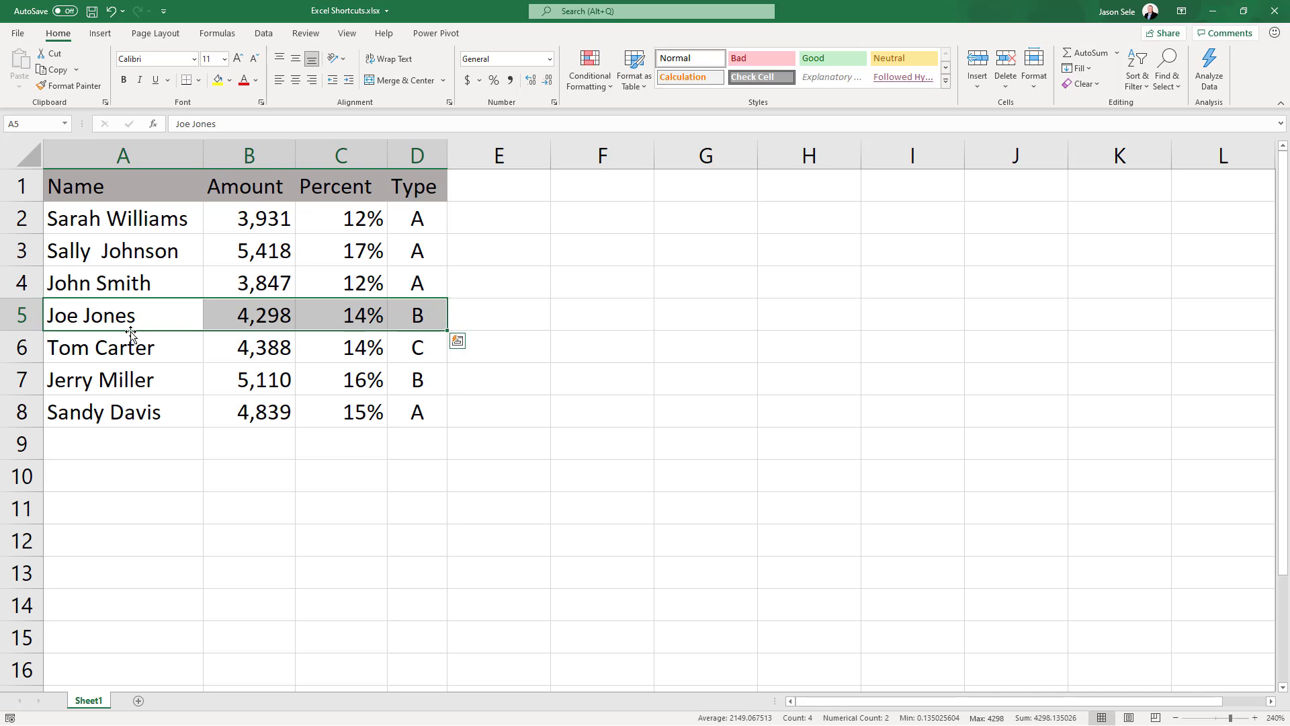
pyautogui.click(20, 250)
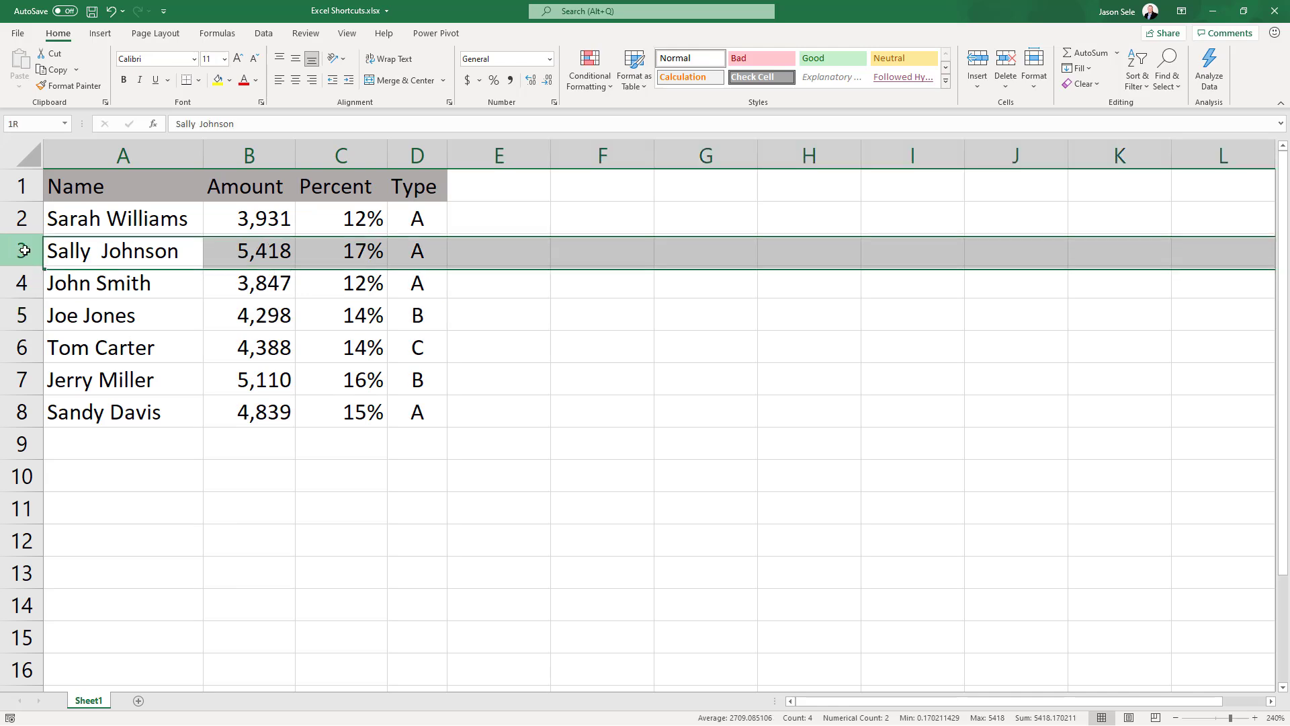
pyautogui.moveTo(77, 235); pyautogui.dragTo(79, 351)
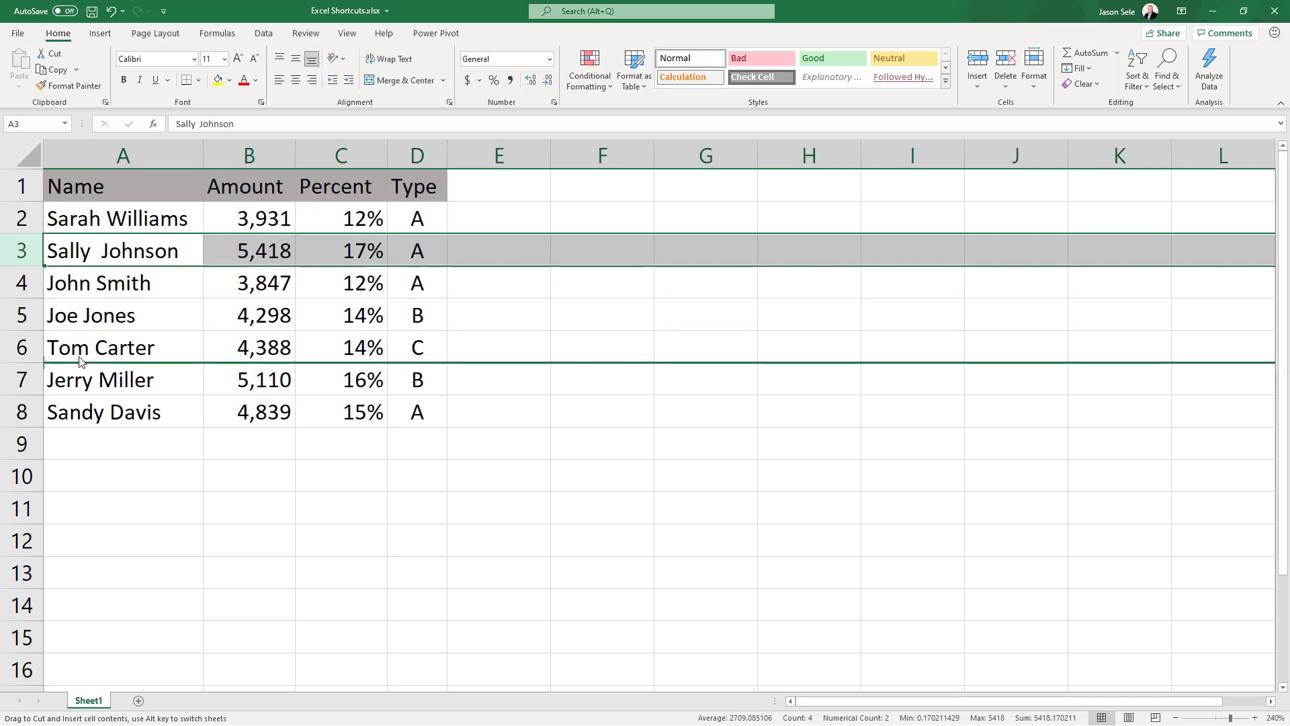
pyautogui.click(113, 154)
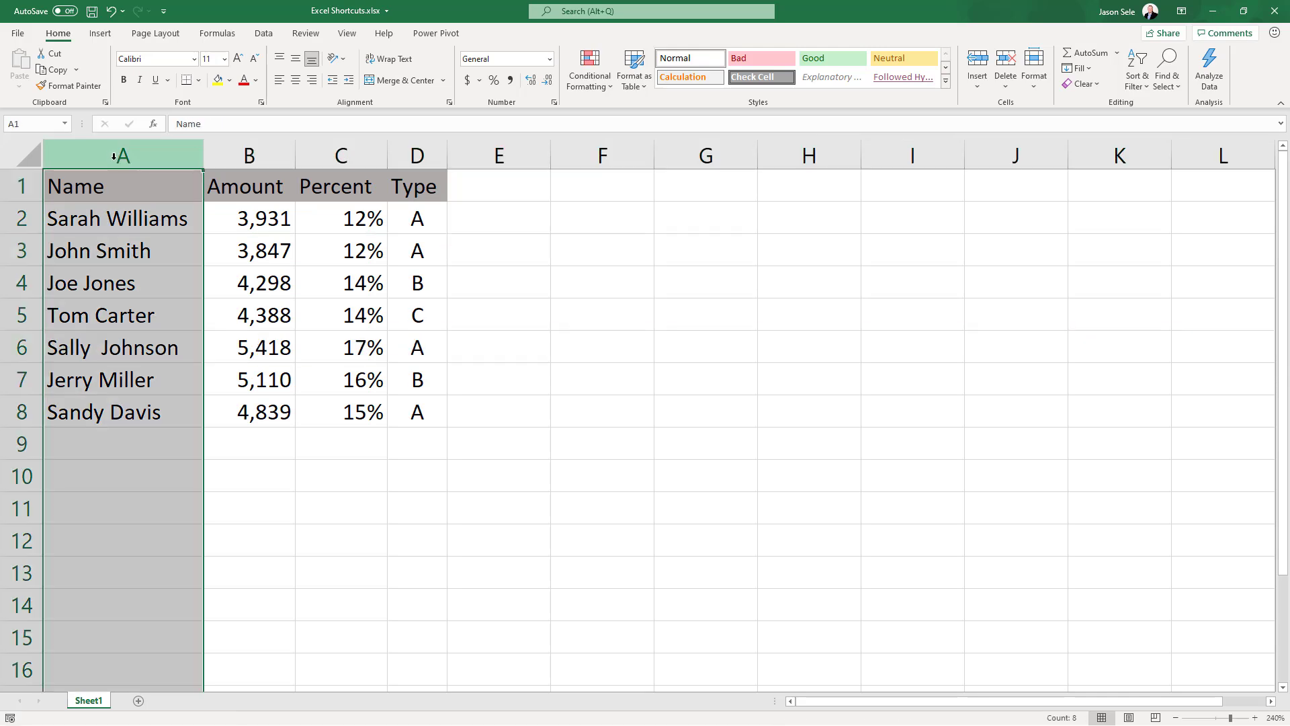
pyautogui.moveTo(43, 293); pyautogui.dragTo(300, 294)
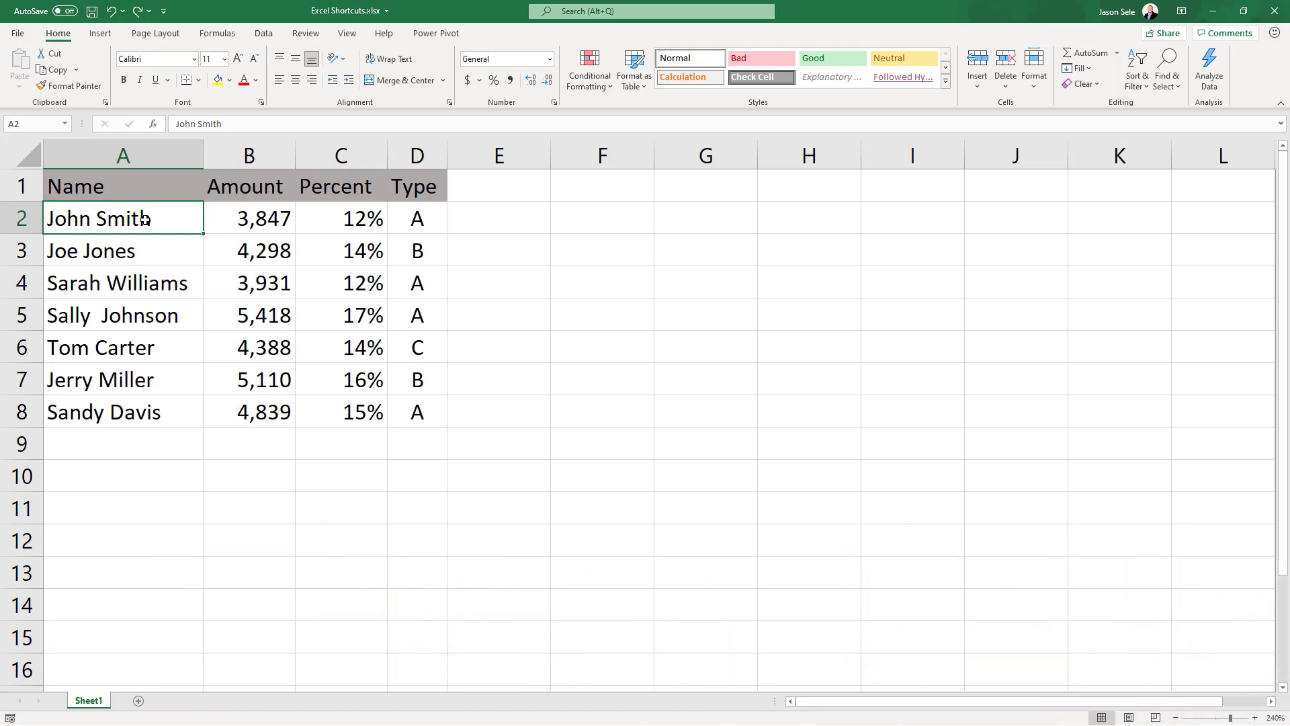
# Ctrl-drag John Smith's row to row 5, bring up Quick Analysis, and show formulas
pyautogui.moveTo(135, 221); pyautogui.dragTo(420, 221)
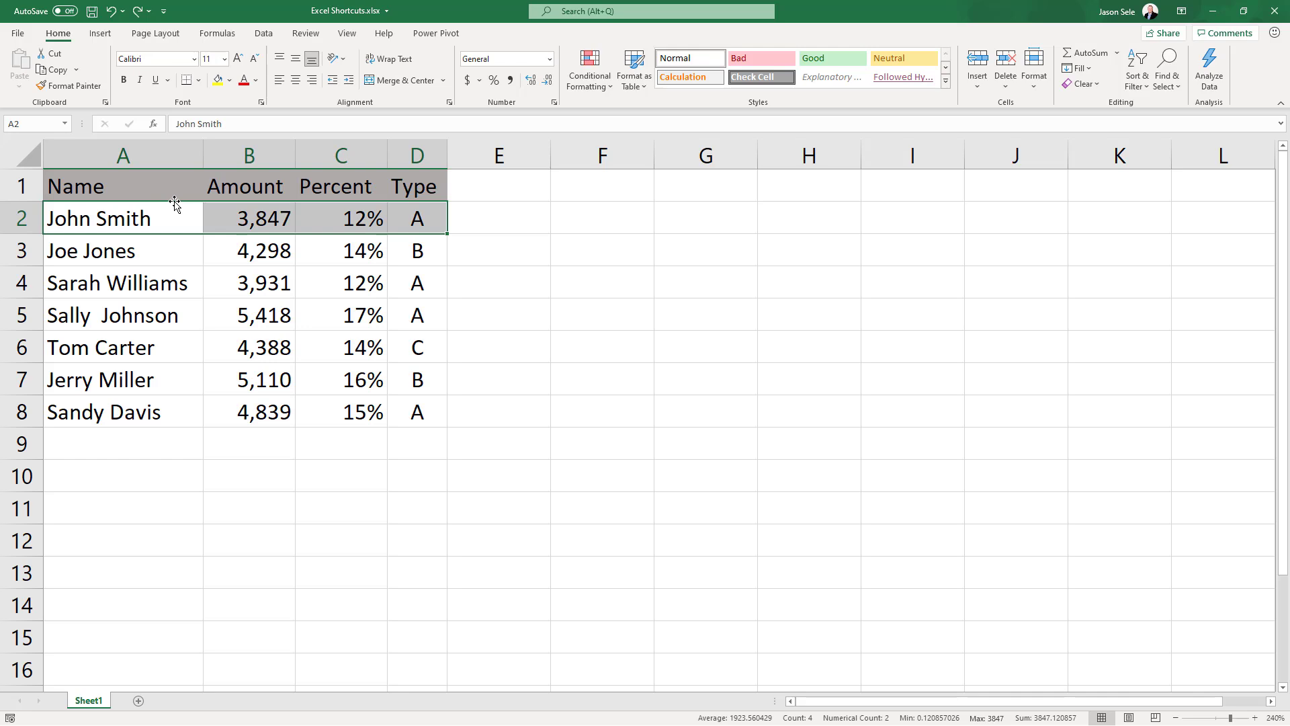
pyautogui.moveTo(175, 205); pyautogui.dragTo(180, 324)
pyautogui.hotkey('ctrl', 'q')
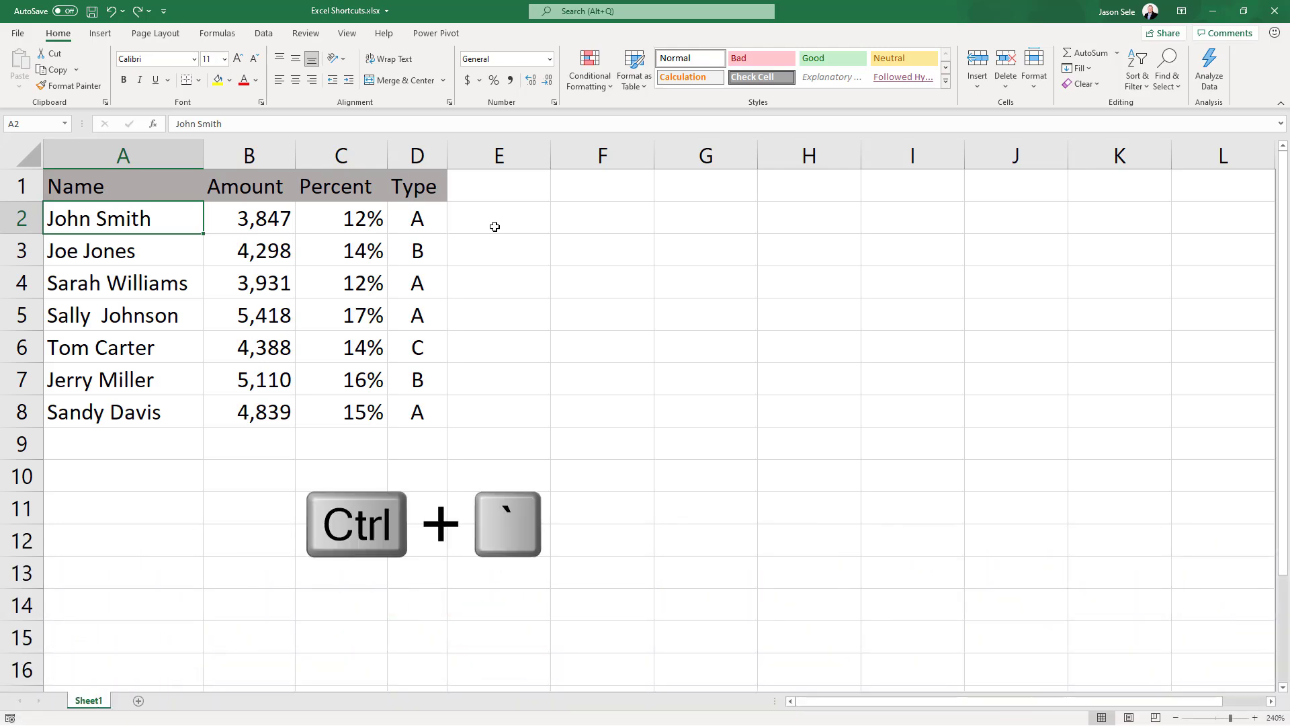
pyautogui.hotkey('ctrl', '`')
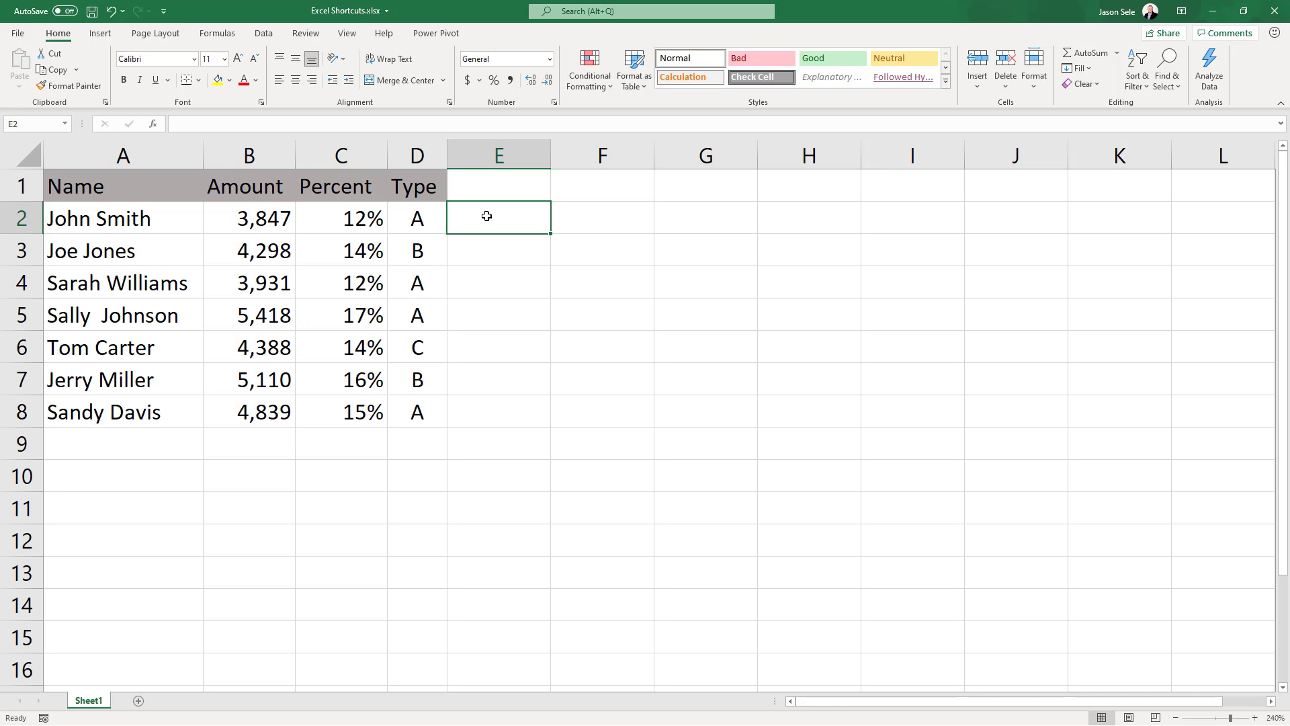
# Enter 'John A' in E2 and Flash Fill the rest of column E
pyautogui.write('John A')
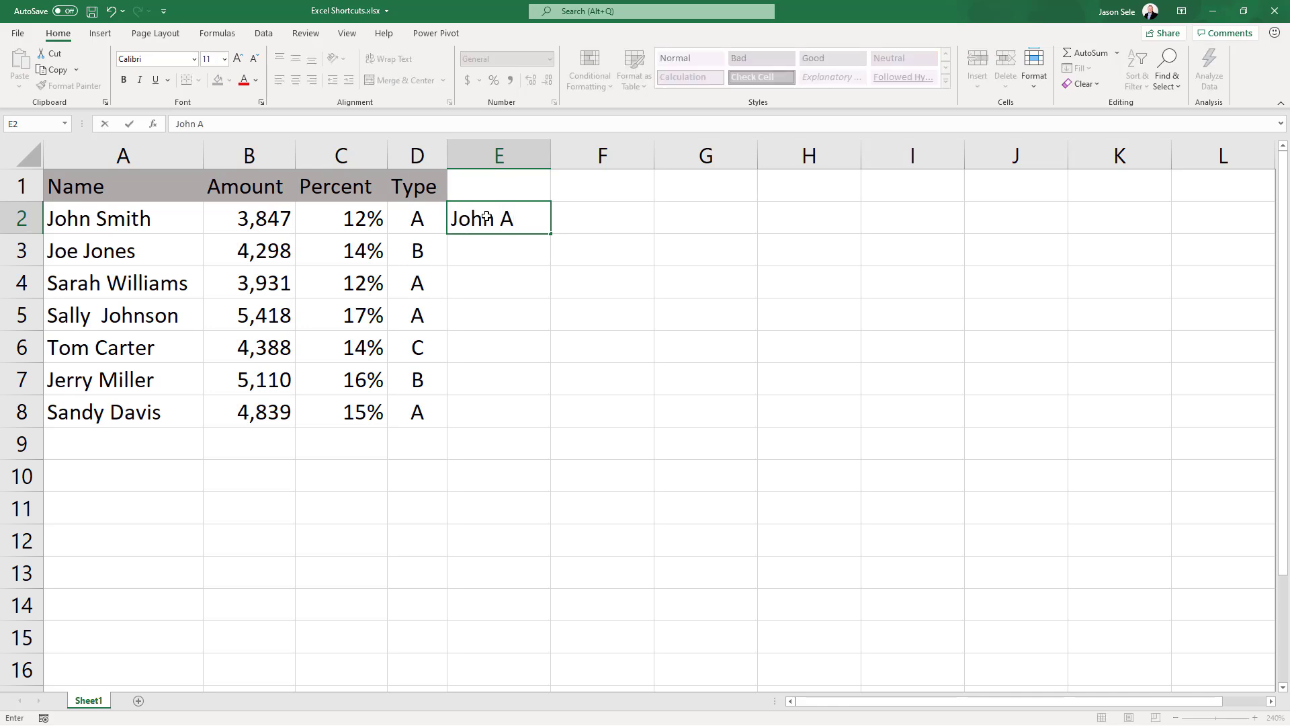
pyautogui.press('Return')
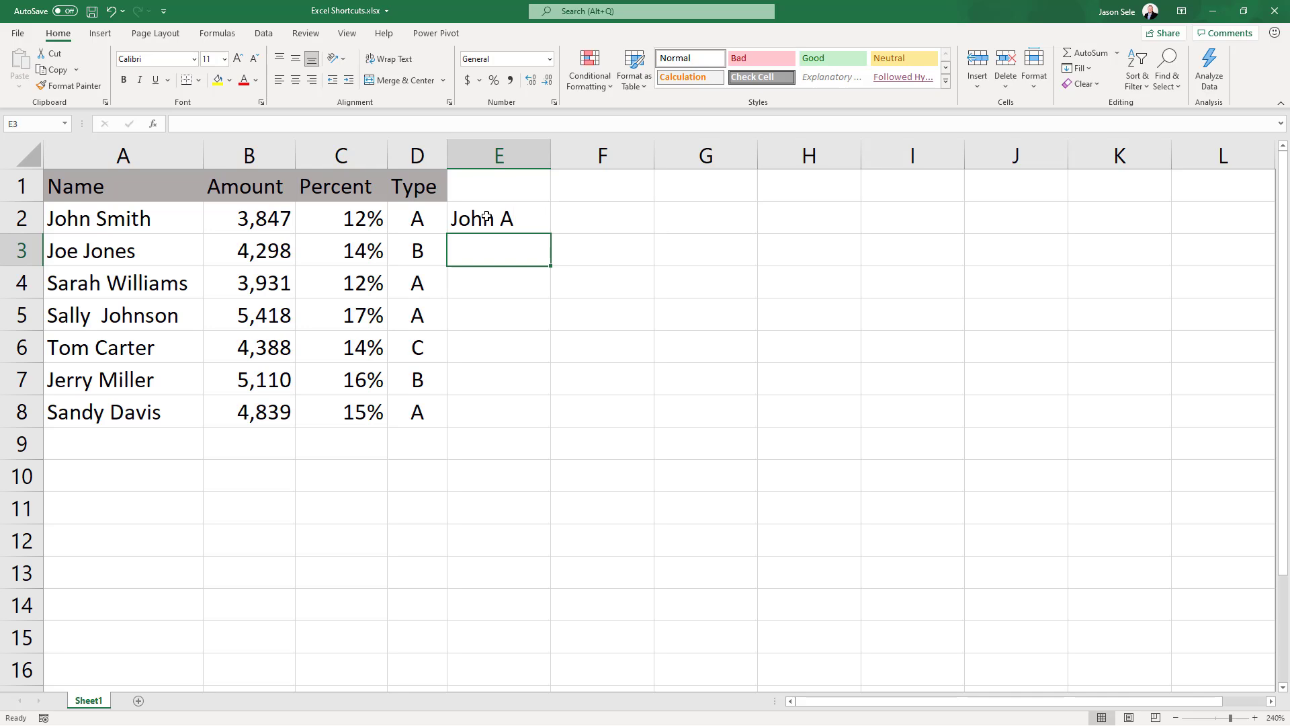
pyautogui.hotkey('ctrl', 'e')
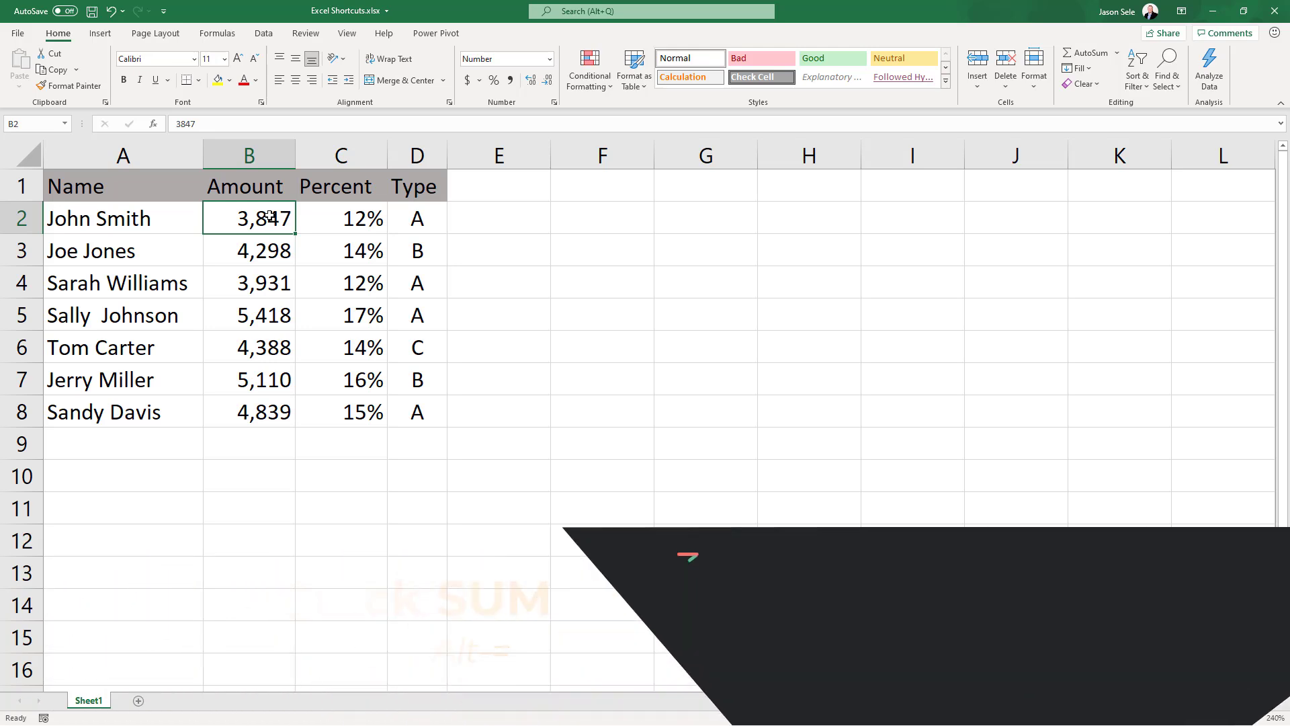
# AutoSum the Amount values into cell B9 with Alt+=
pyautogui.click(264, 449)
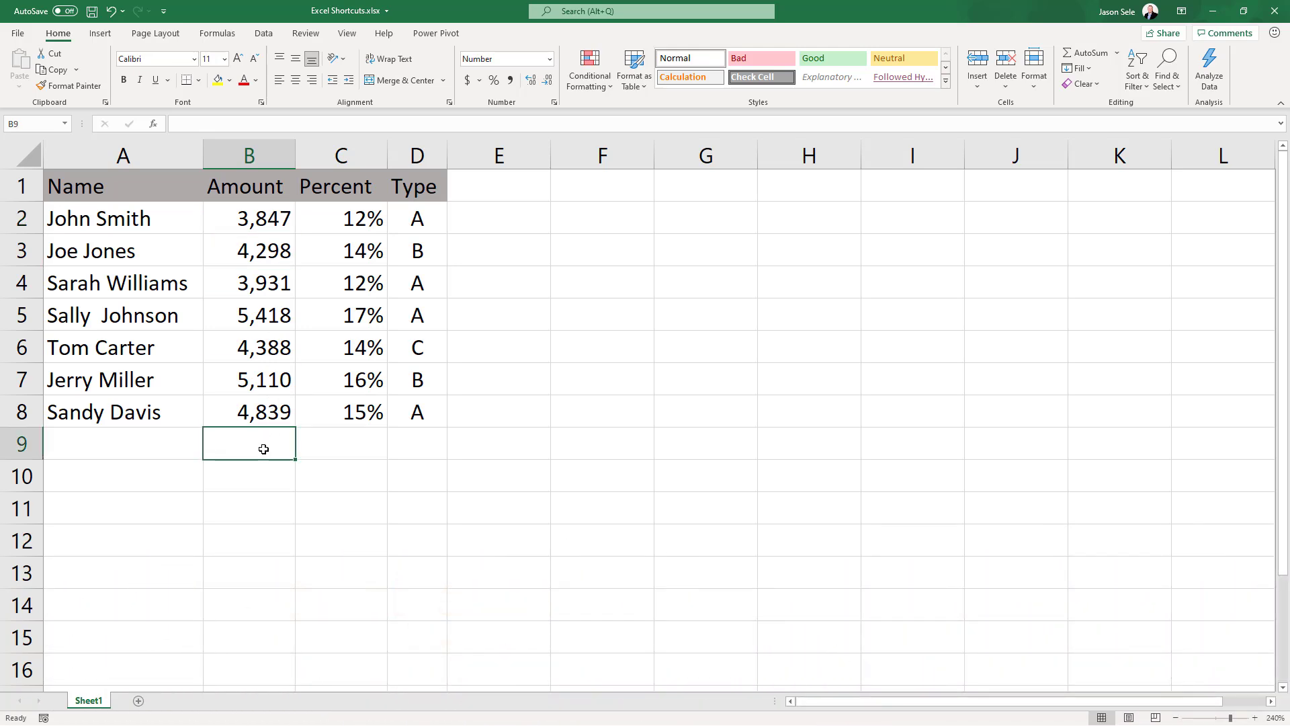
pyautogui.hotkey('alt', '=')
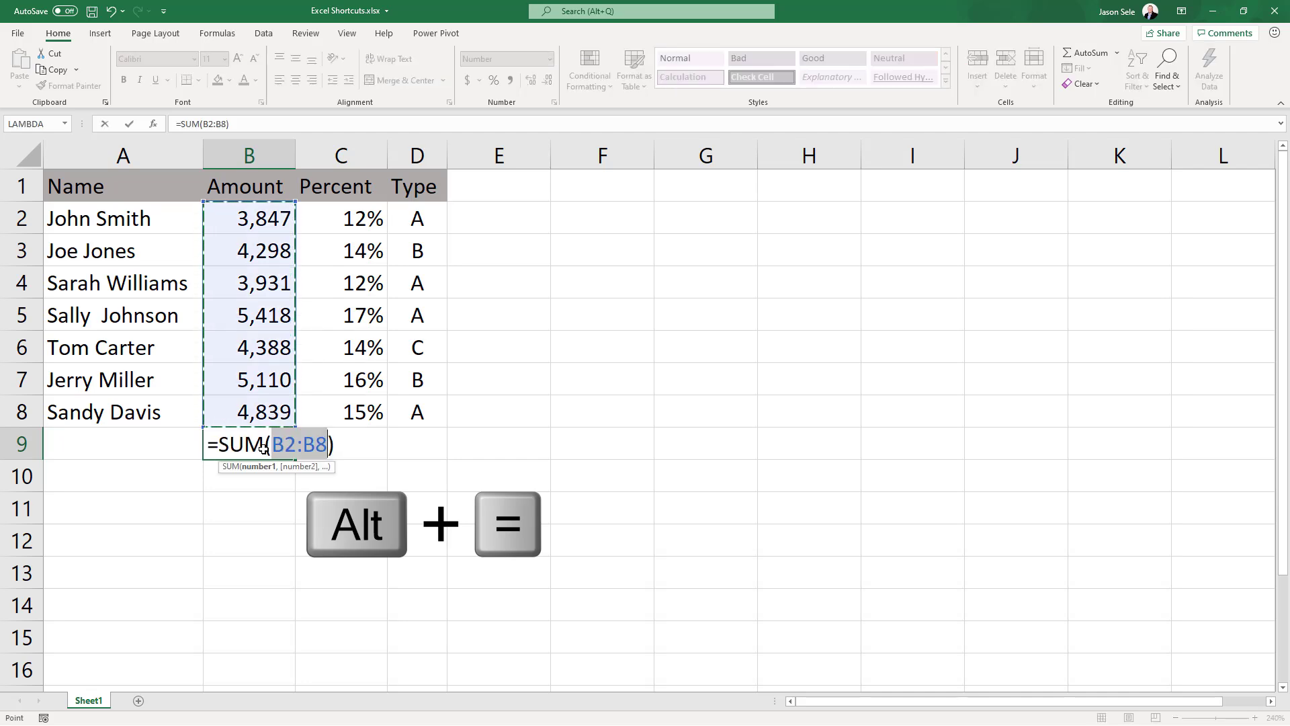
pyautogui.press('Return')
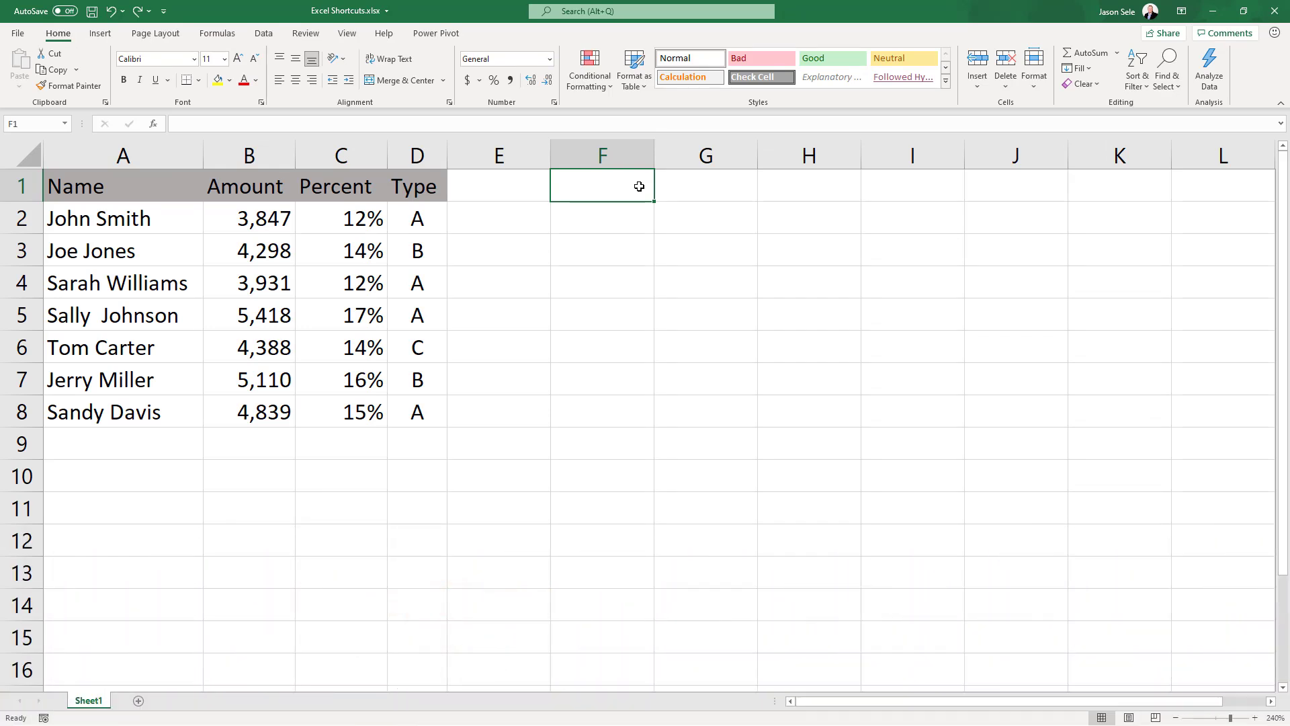
# Insert today's date in F1 and the current time in F2
pyautogui.hotkey('ctrl', ';')
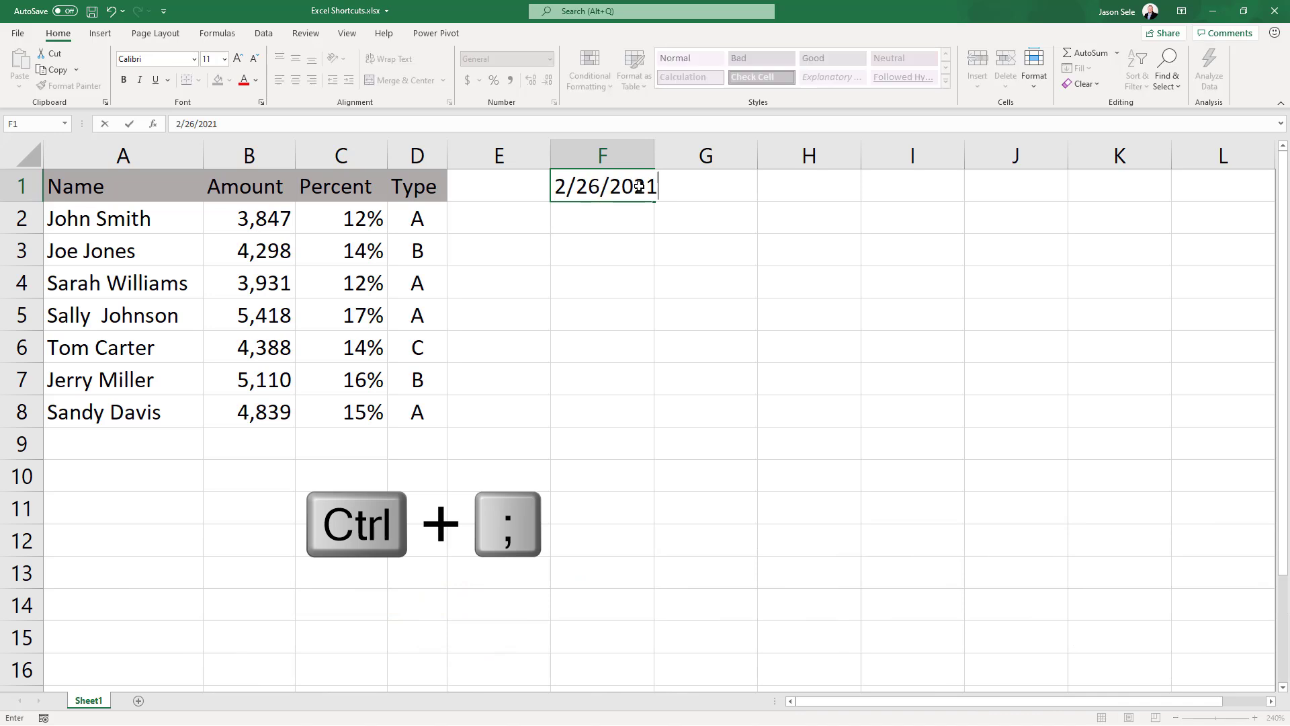
pyautogui.press('Return')
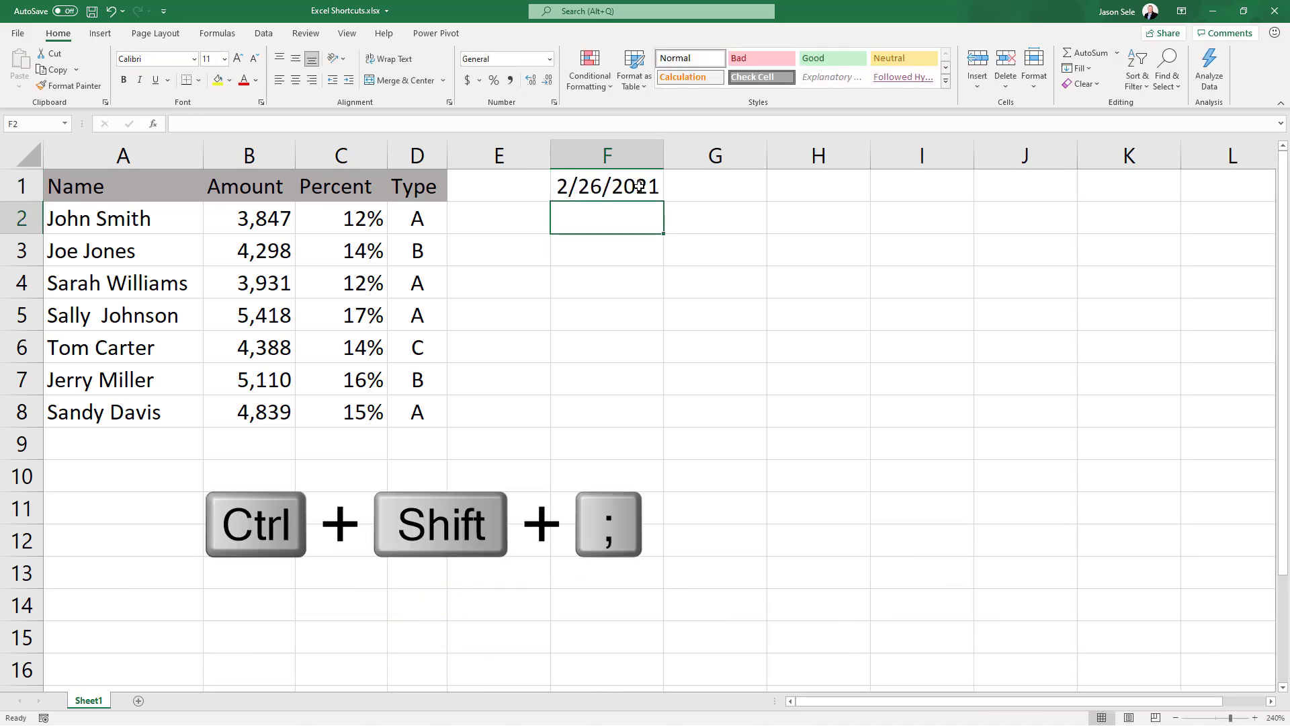
pyautogui.hotkey('ctrl', 'shift', ';')
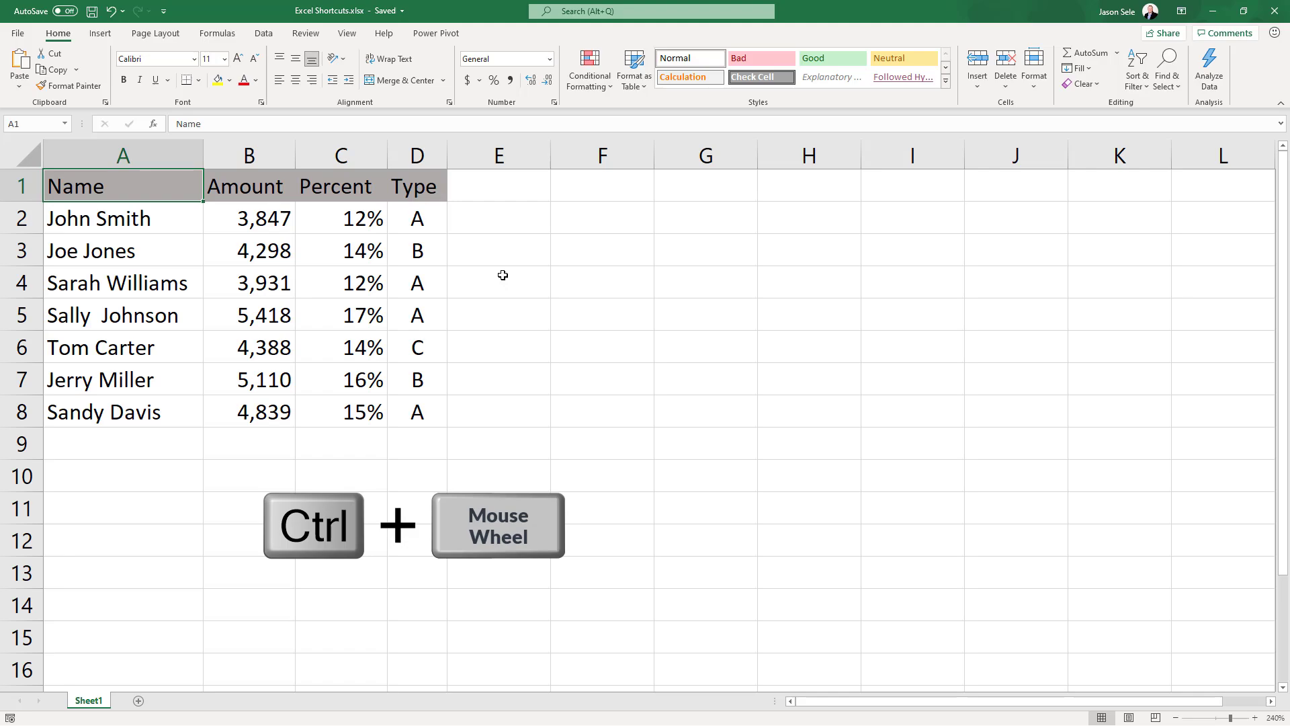
# Zoom the sheet in and out with Ctrl+wheel and Ctrl+Alt+plus/minus
pyautogui.scroll(-2, 503, 275)
pyautogui.scroll(-2, 503, 275)
pyautogui.scroll(-1, 502, 274)
pyautogui.scroll(4, 503, 275)
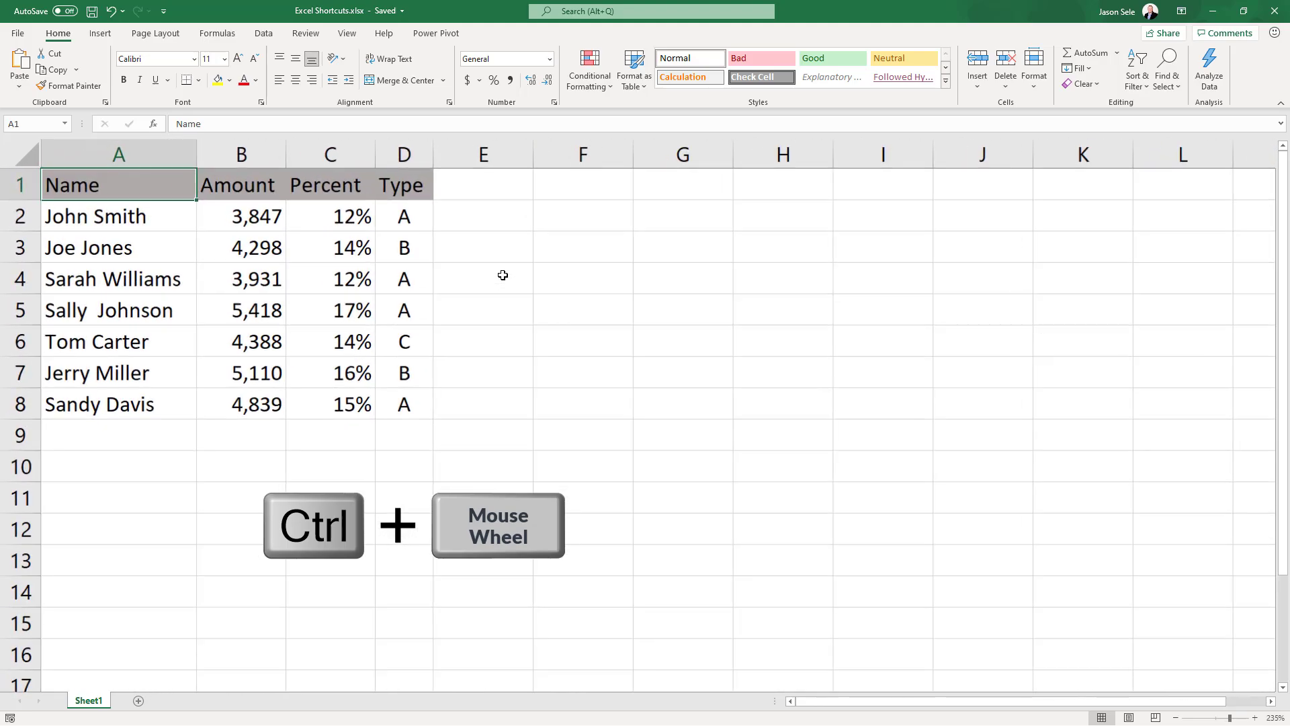
pyautogui.scroll(1, 503, 275)
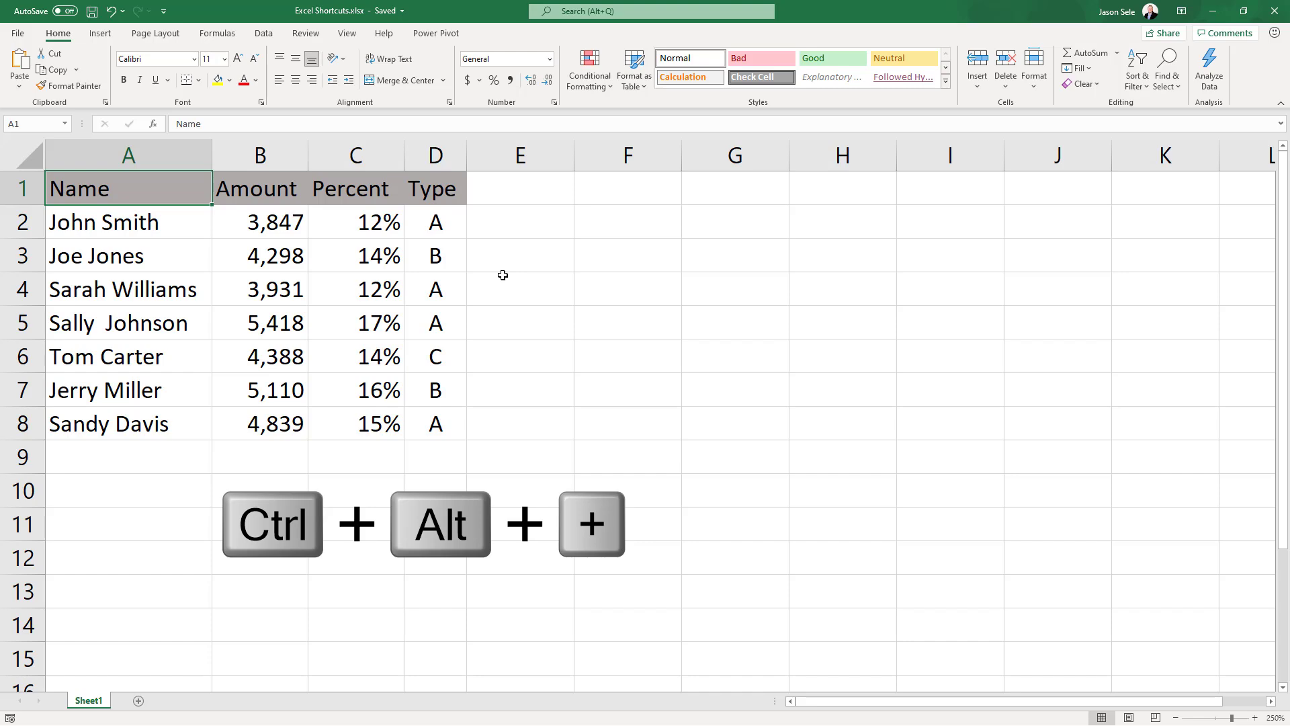
pyautogui.hotkey('ctrl', 'alt', '=')
pyautogui.hotkey('ctrl', 'alt', '=')
pyautogui.hotkey('ctrl', 'alt', '=')
pyautogui.hotkey('ctrl', 'alt', '-')
pyautogui.hotkey('ctrl', 'alt', '-')
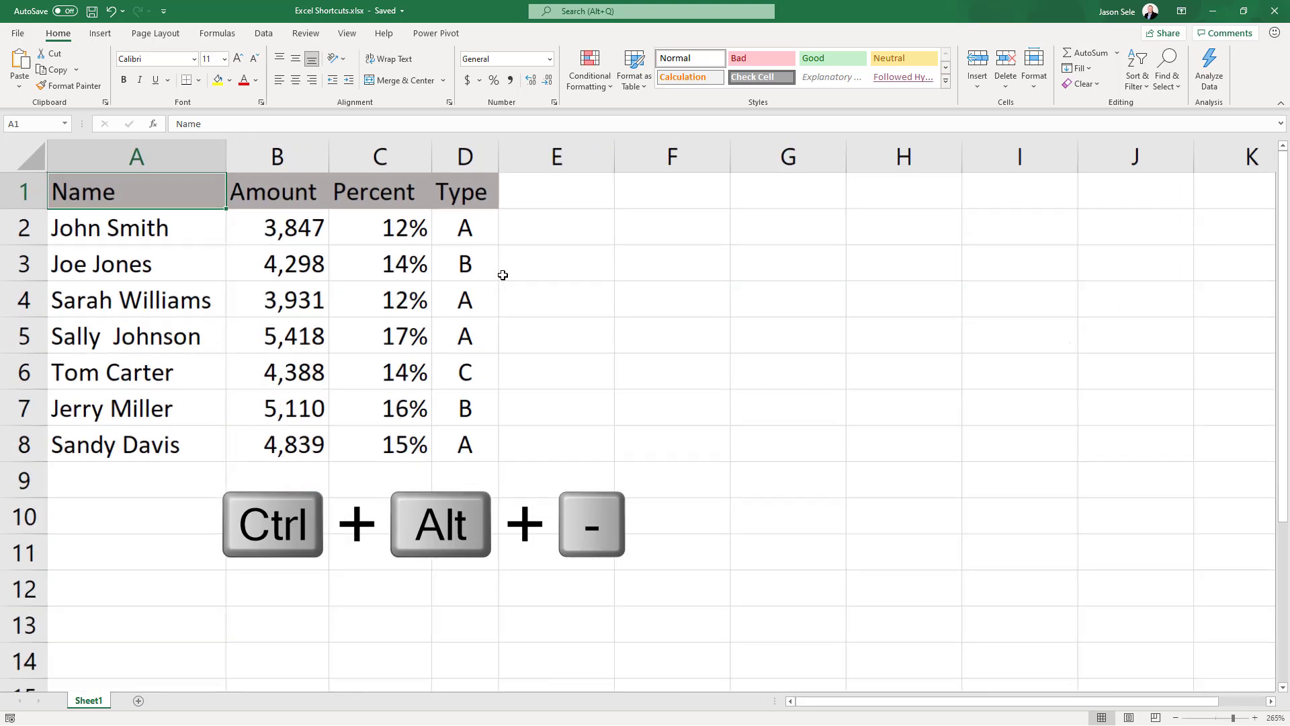
pyautogui.hotkey('ctrl', 'alt', '-')
pyautogui.hotkey('ctrl', 'alt', '-')
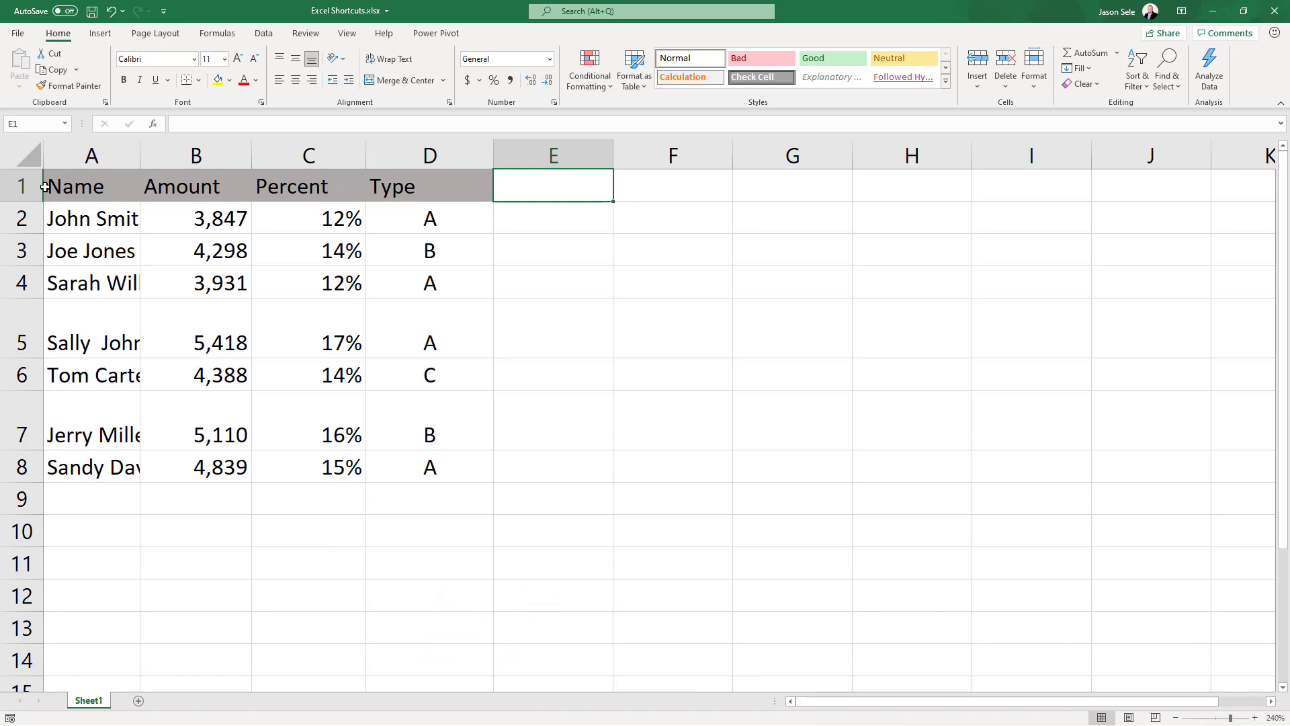
# Select the whole sheet, then AutoFit all column widths and all row heights
pyautogui.click(19, 152)
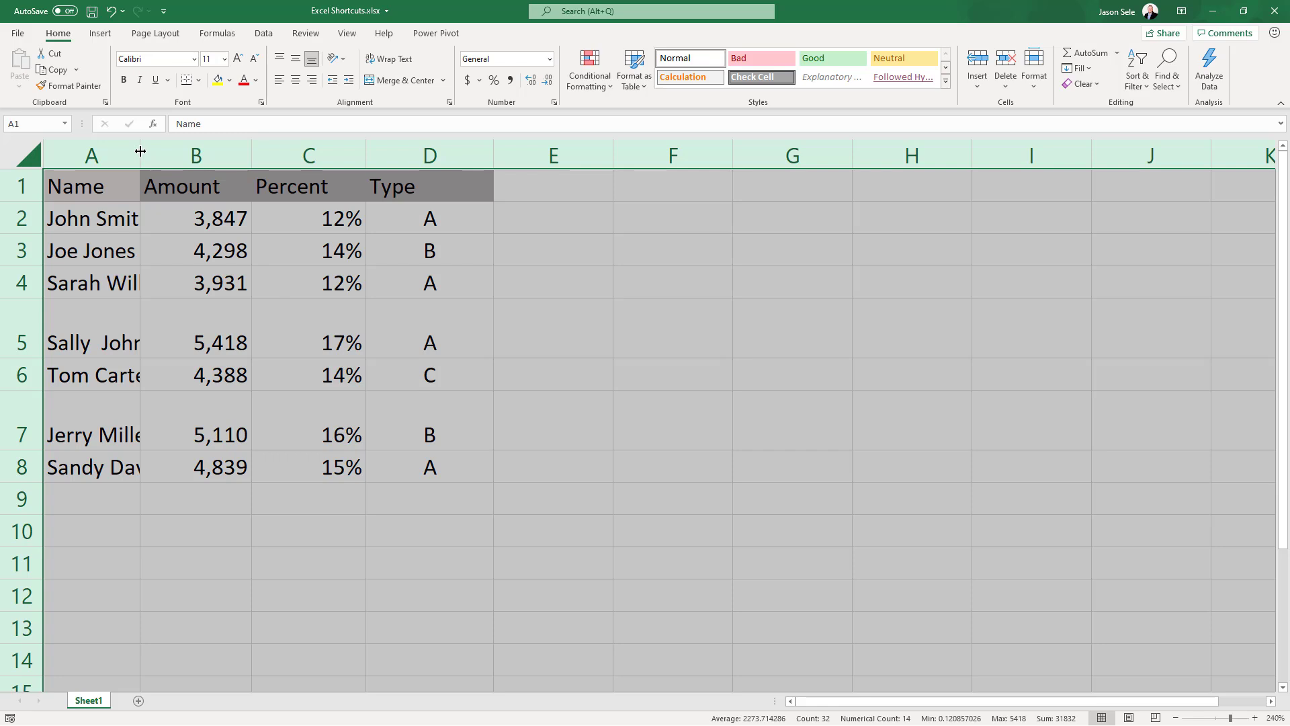
pyautogui.doubleClick(141, 151)
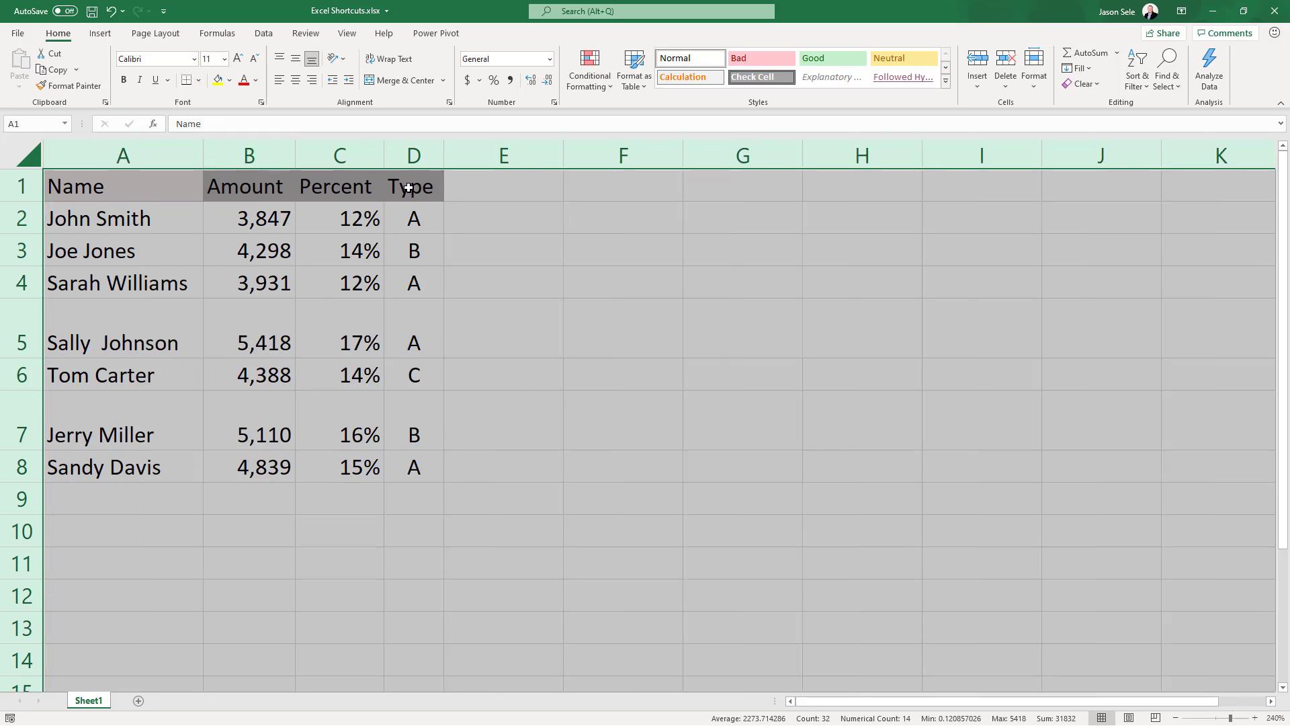
pyautogui.moveTo(39, 298); pyautogui.dragTo(39, 298)
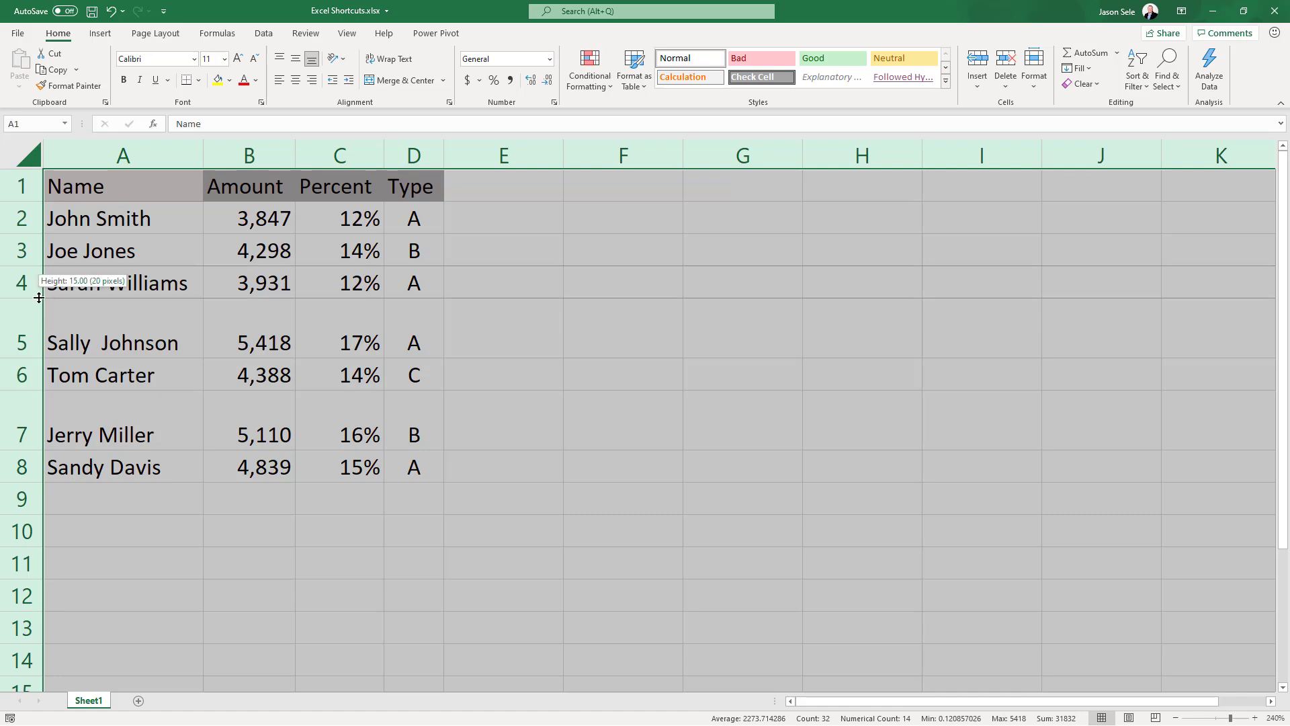
pyautogui.doubleClick(39, 297)
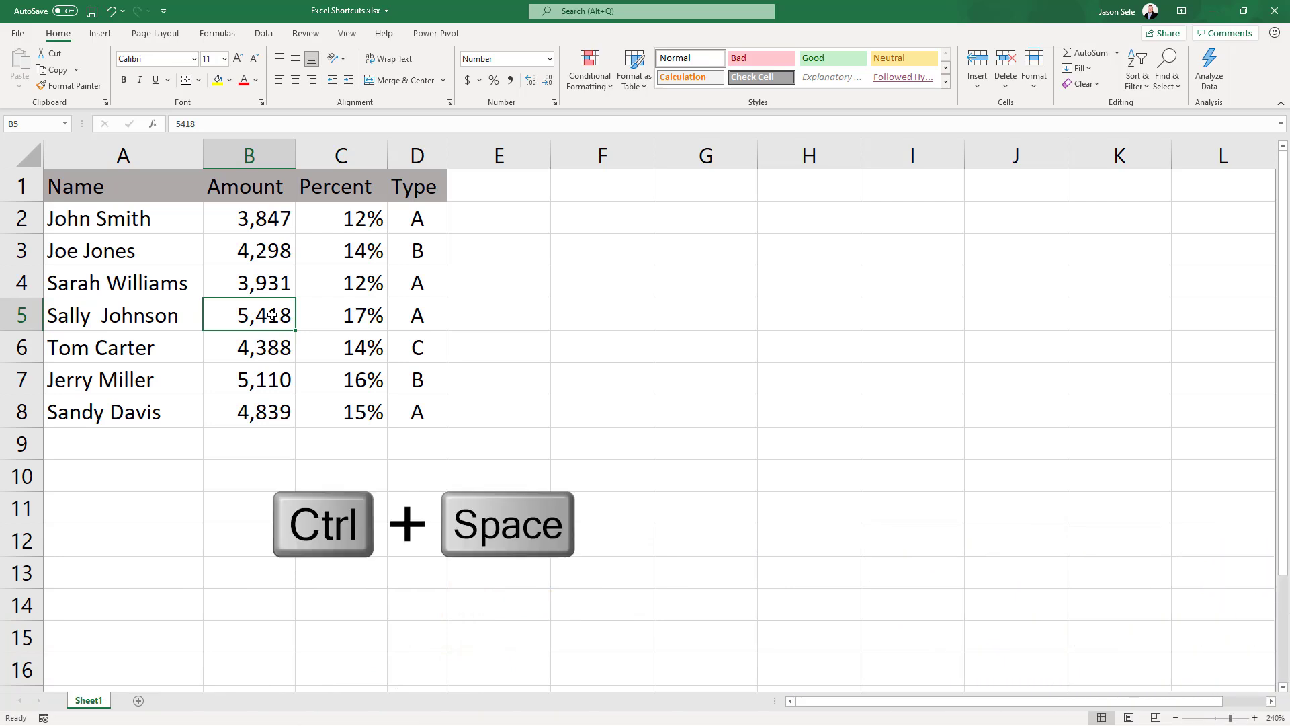
pyautogui.hotkey('ctrl', 'space')
pyautogui.click(272, 315)
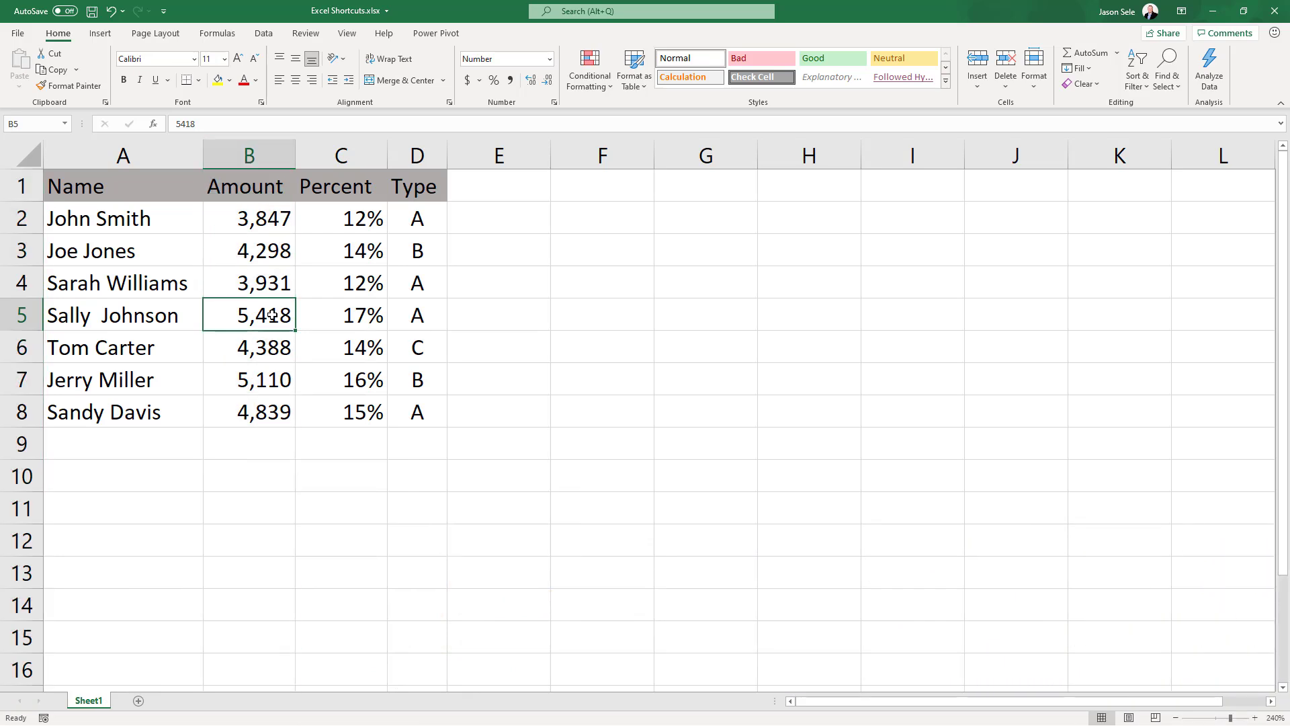
pyautogui.hotkey('shift', 'space')
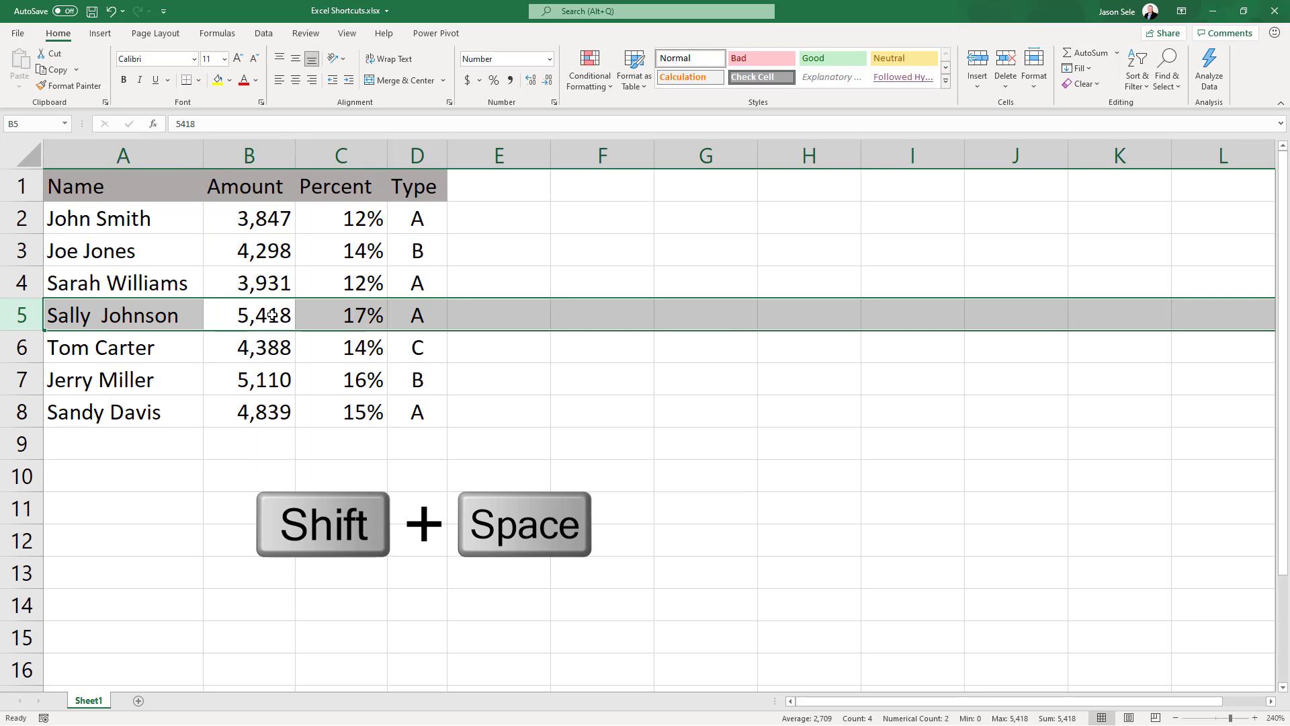
pyautogui.click(255, 154)
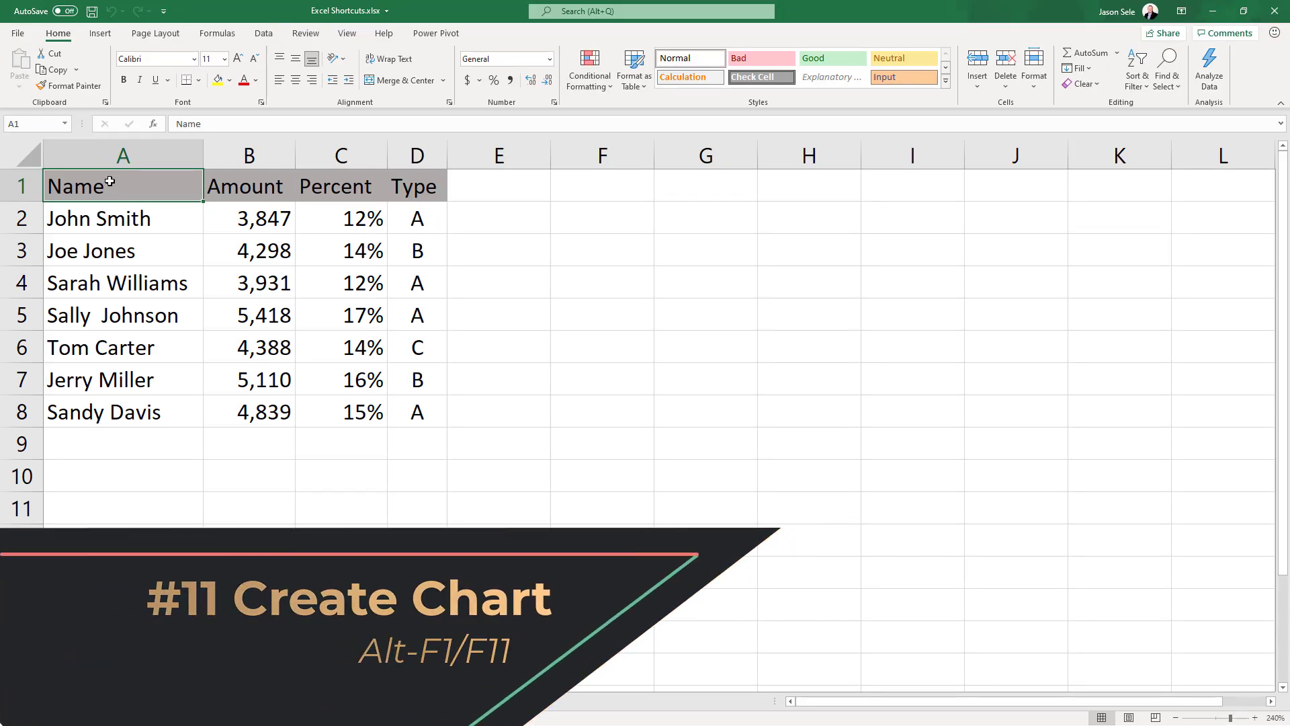
# Chart A1:B8 with Alt+F1, delete that chart, then create a chart sheet with F11
pyautogui.moveTo(109, 181)
pyautogui.mouseDown()
pyautogui.moveTo(201, 203)
pyautogui.moveTo(262, 402)
pyautogui.mouseUp()
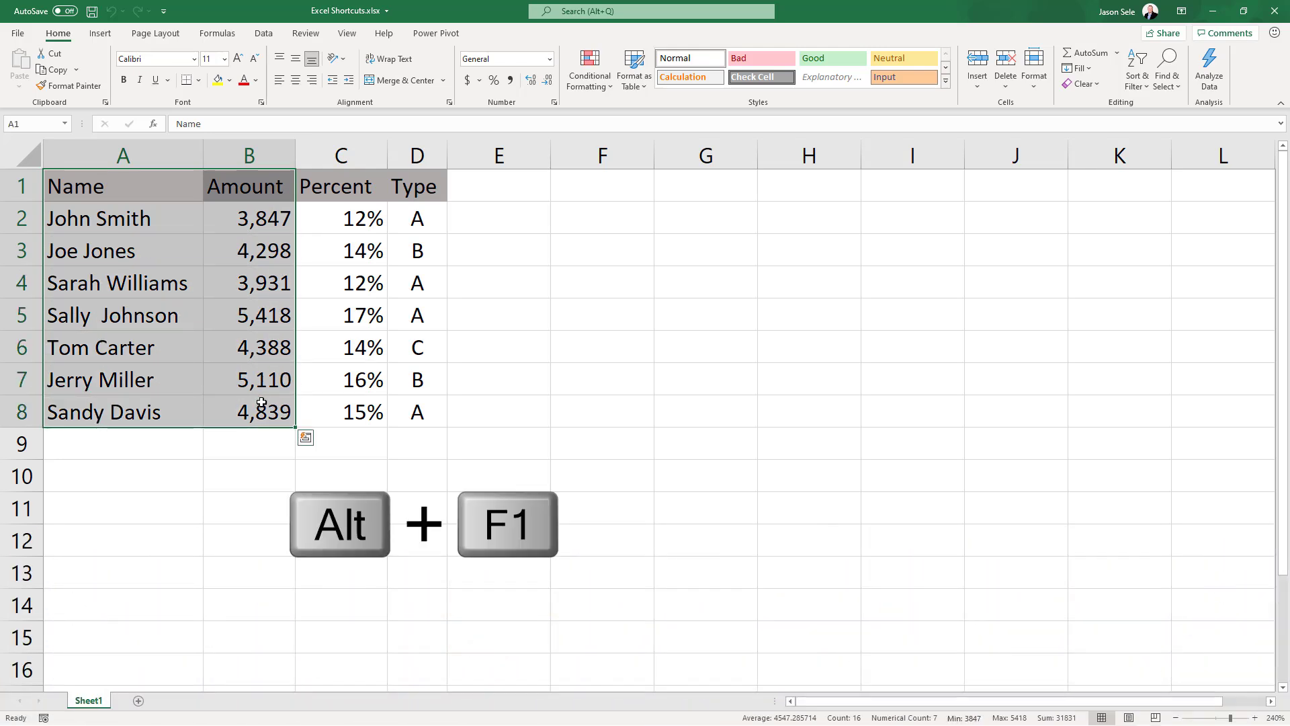
pyautogui.hotkey('alt', 'F1')
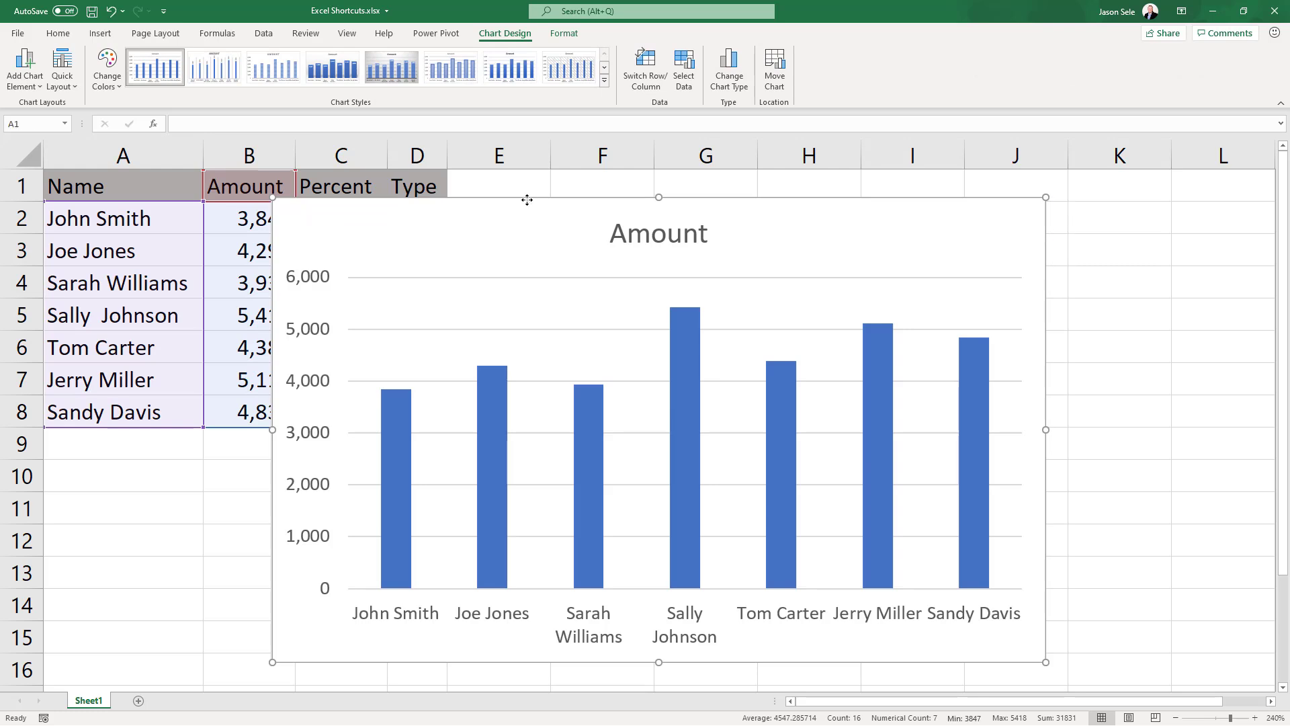
pyautogui.press('Delete')
pyautogui.press('F11')
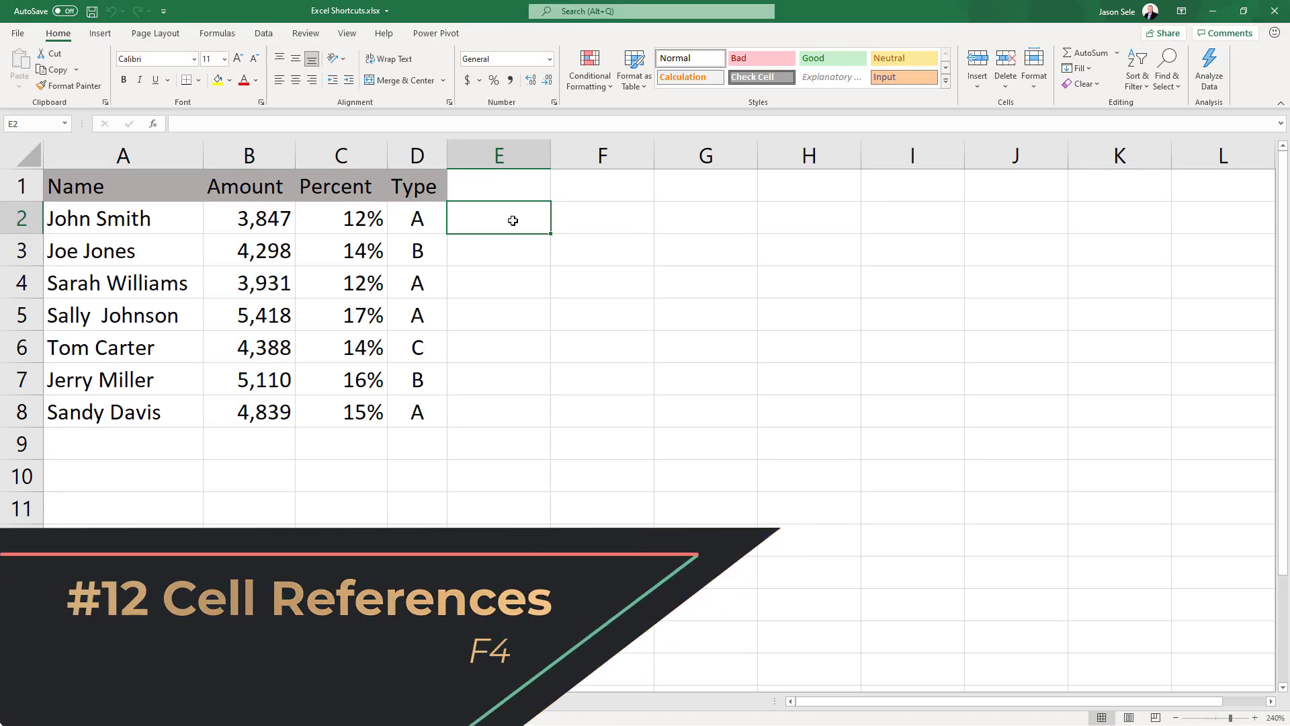
pyautogui.click(351, 218)
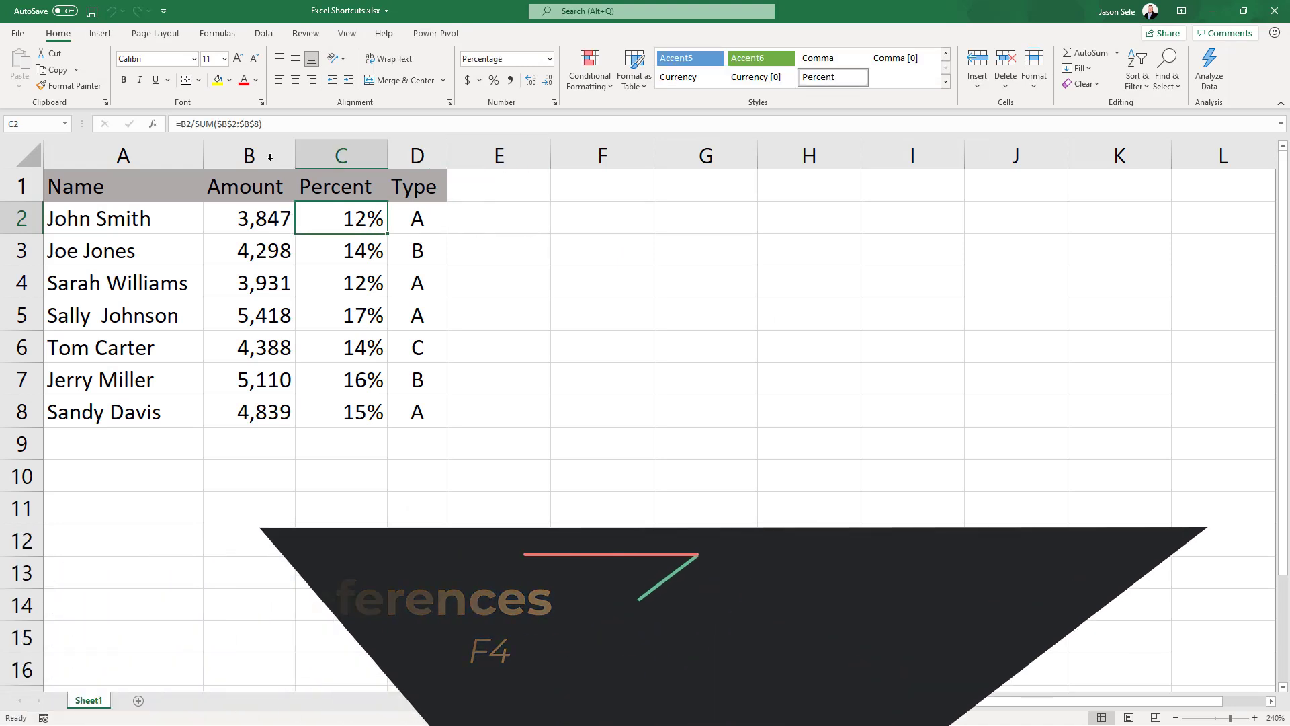
pyautogui.click(227, 123)
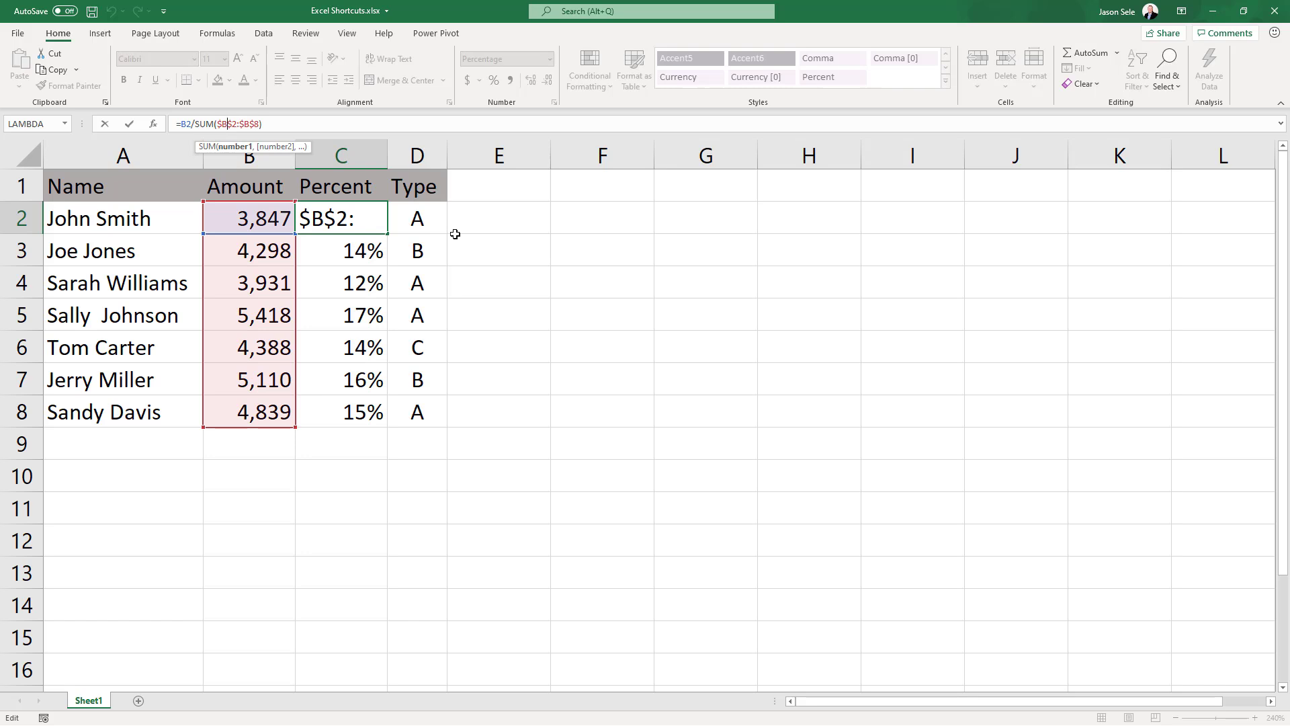
pyautogui.press('F4')
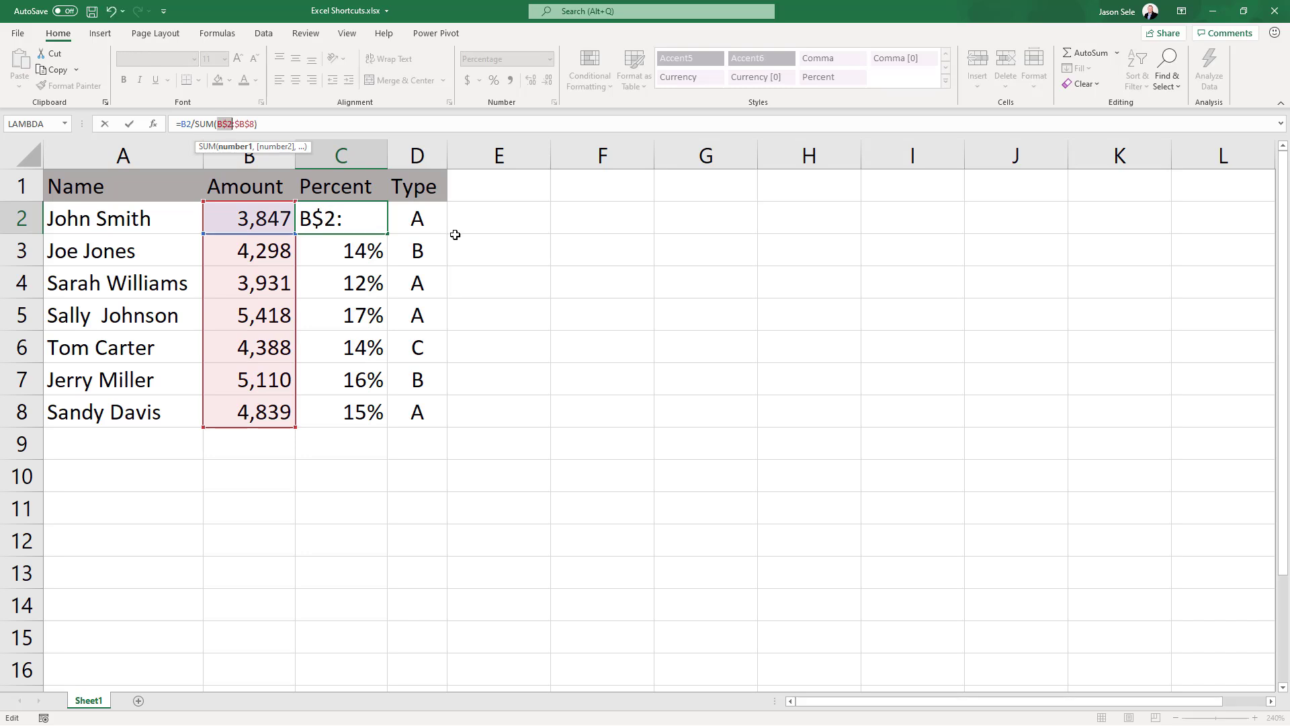
pyautogui.press('F4')
pyautogui.press('F4')
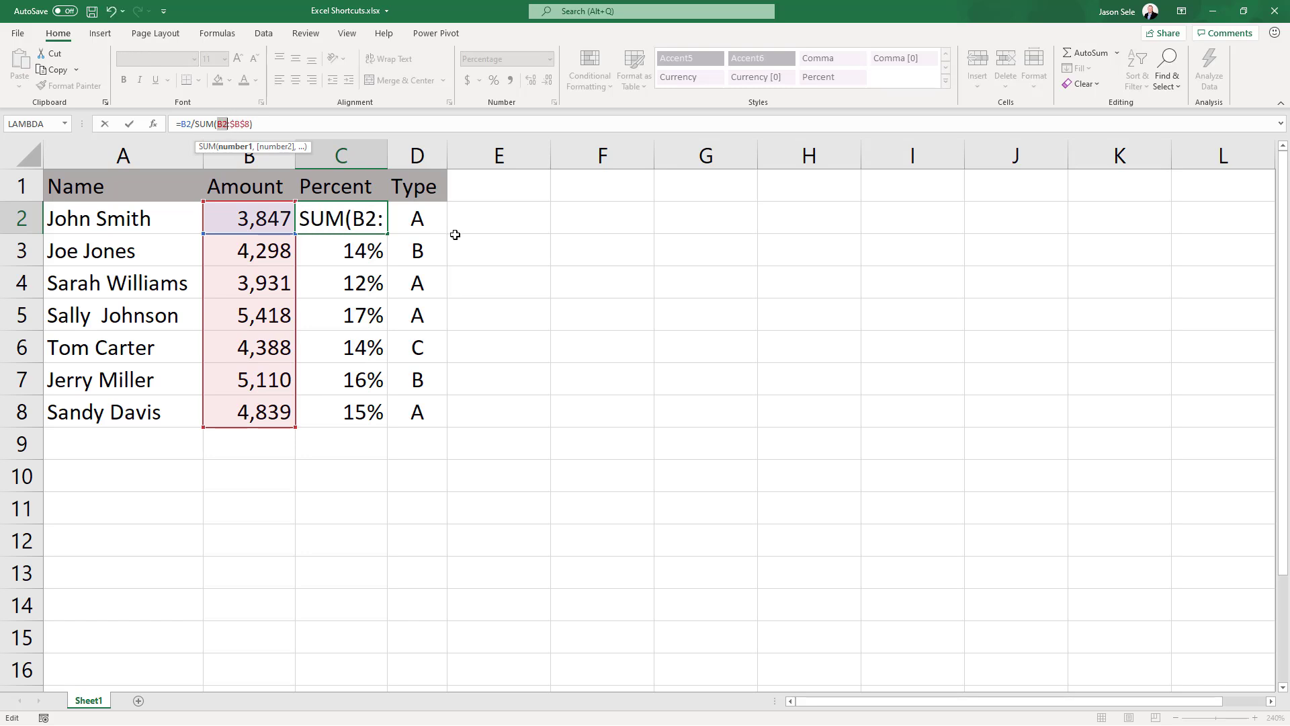
pyautogui.press('F4')
pyautogui.hotkey('shift', 'Right')
pyautogui.hotkey('shift', 'Right')
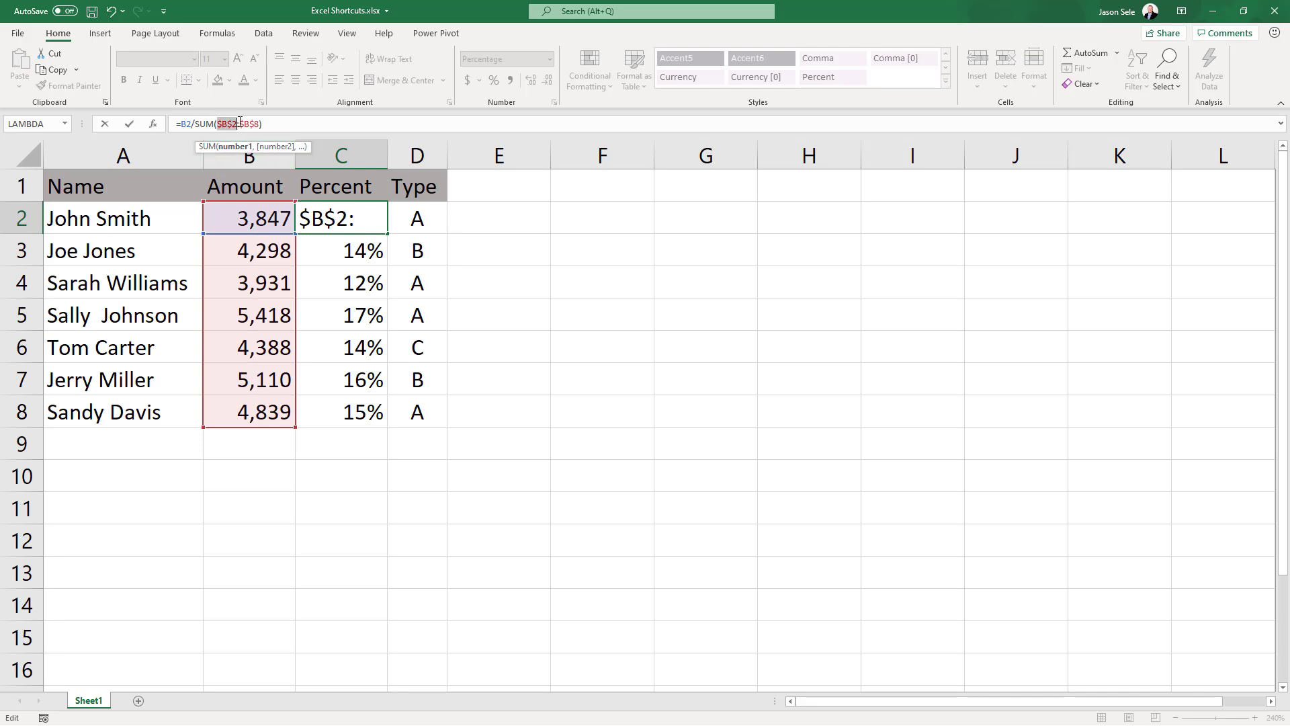
pyautogui.hotkey('shift', 'Right')
pyautogui.hotkey('shift', 'Right')
pyautogui.hotkey('shift', 'Right')
pyautogui.press('F4')
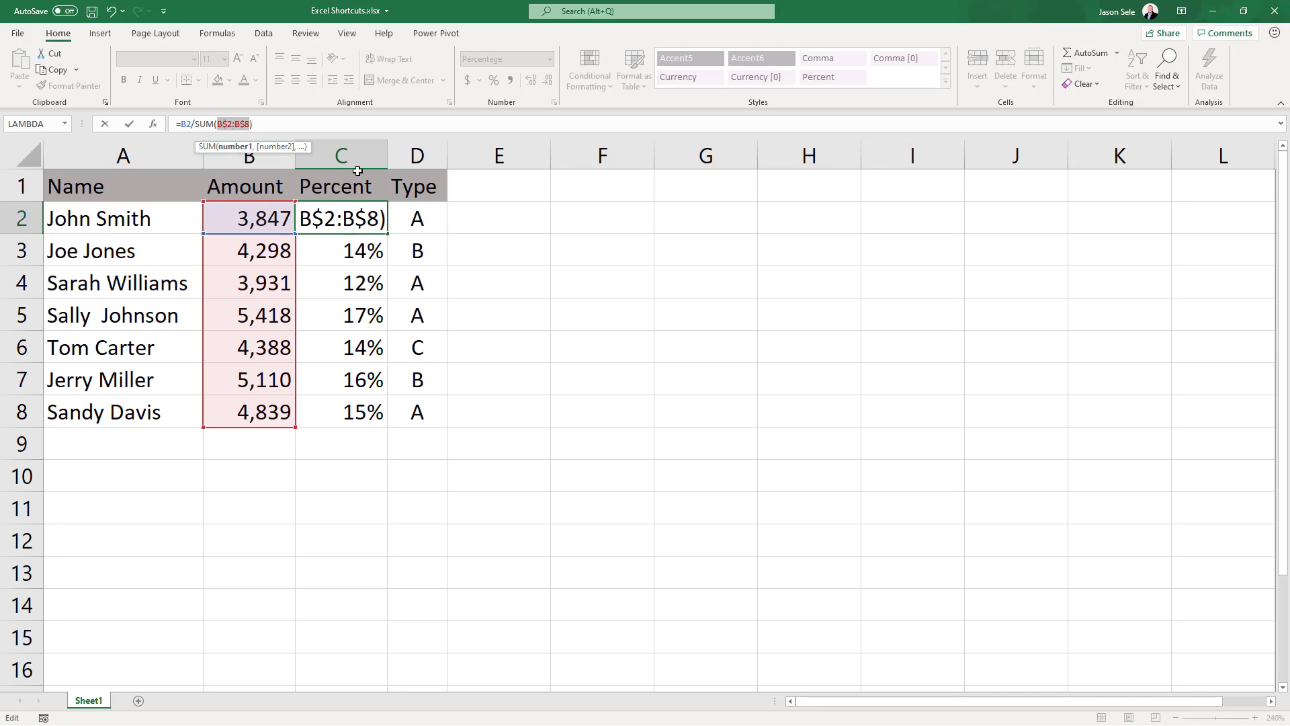
pyautogui.press('F4')
pyautogui.press('F4')
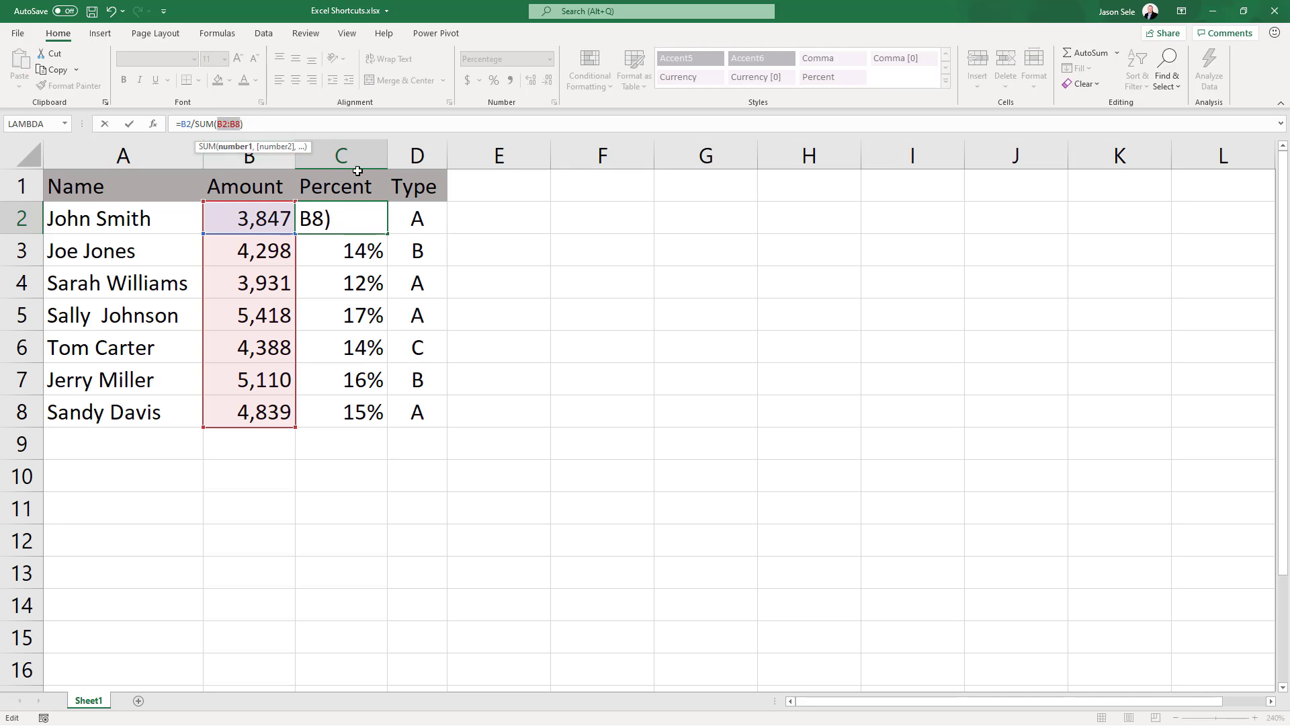
pyautogui.press('F4')
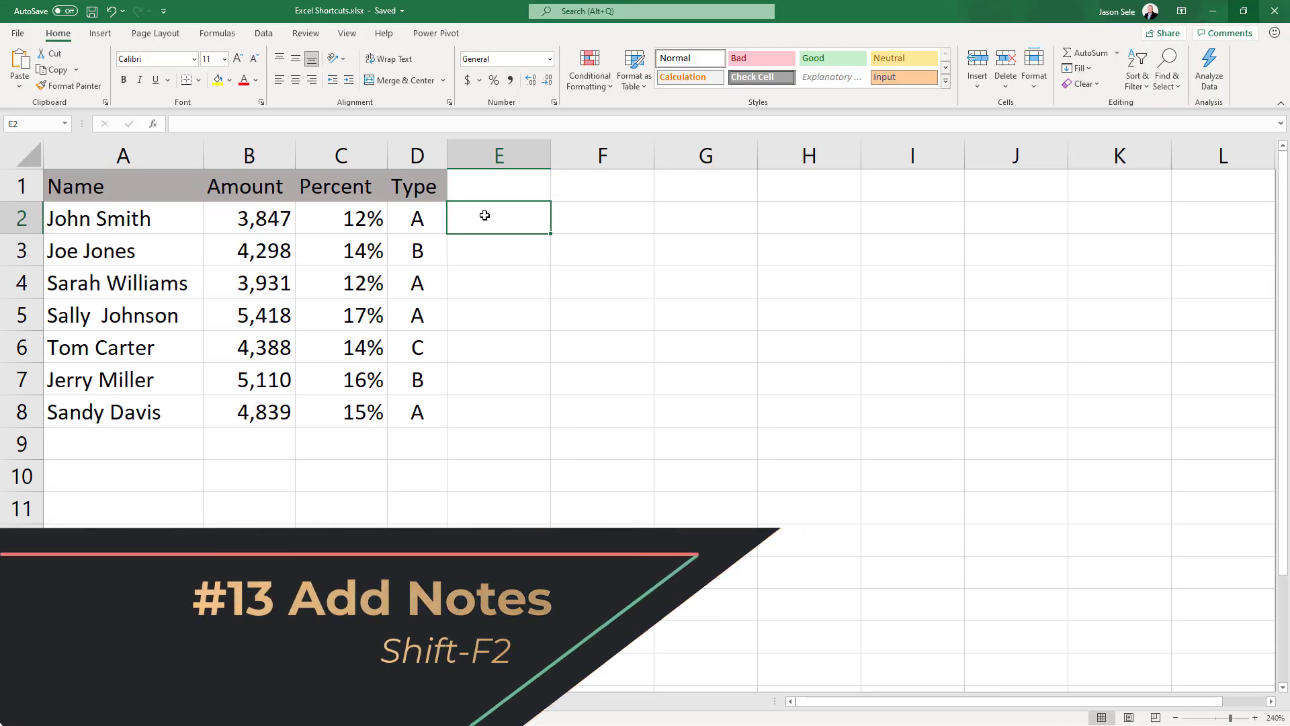
# Add a note reading 'Notes' to cell D2, then bring up D2's context menu
pyautogui.click(419, 219)
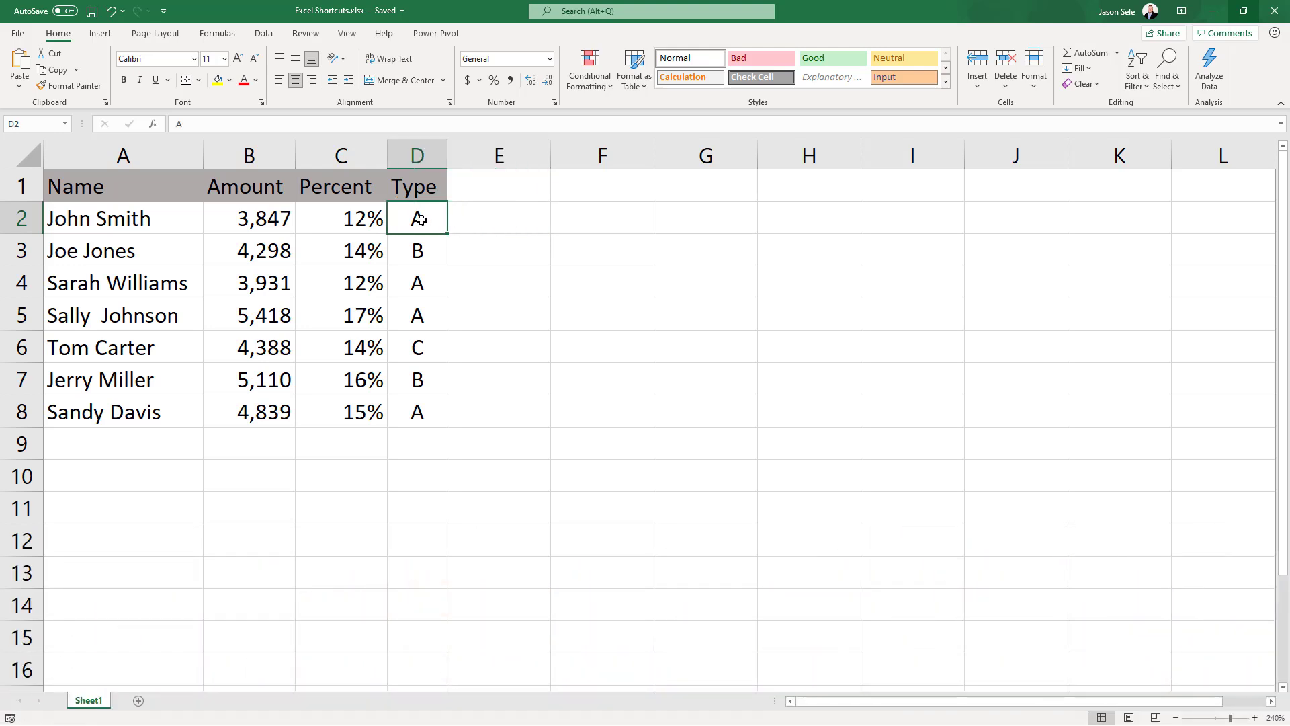
pyautogui.hotkey('shift', 'F2')
pyautogui.hotkey('shift', 'F2')
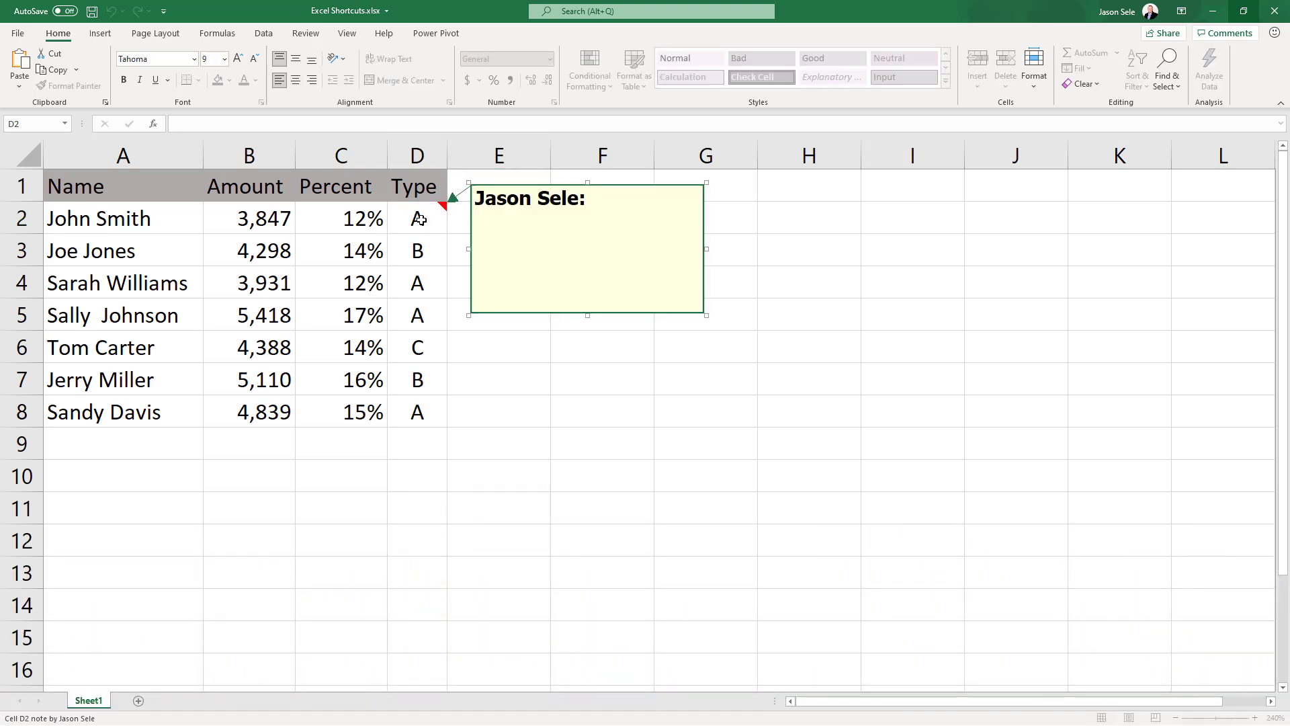
pyautogui.write('Notes')
pyautogui.click(547, 349)
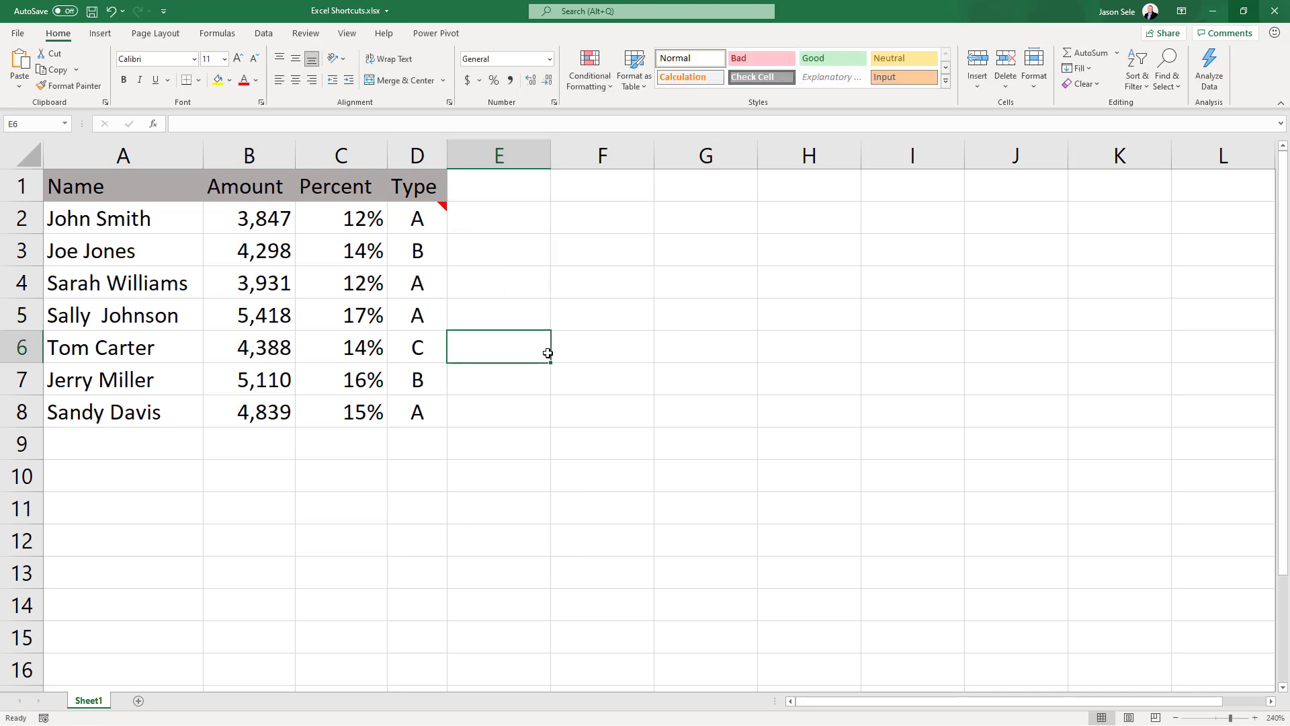
pyautogui.click(431, 223)
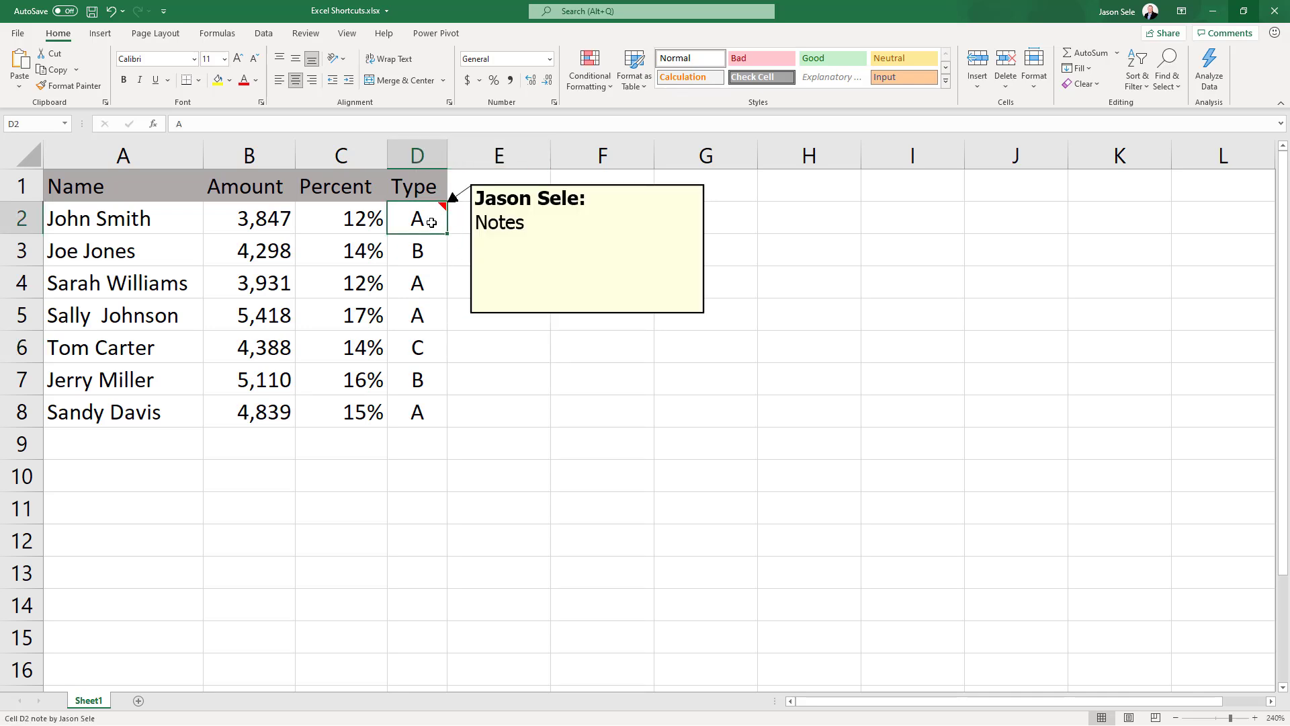
pyautogui.rightClick(430, 221)
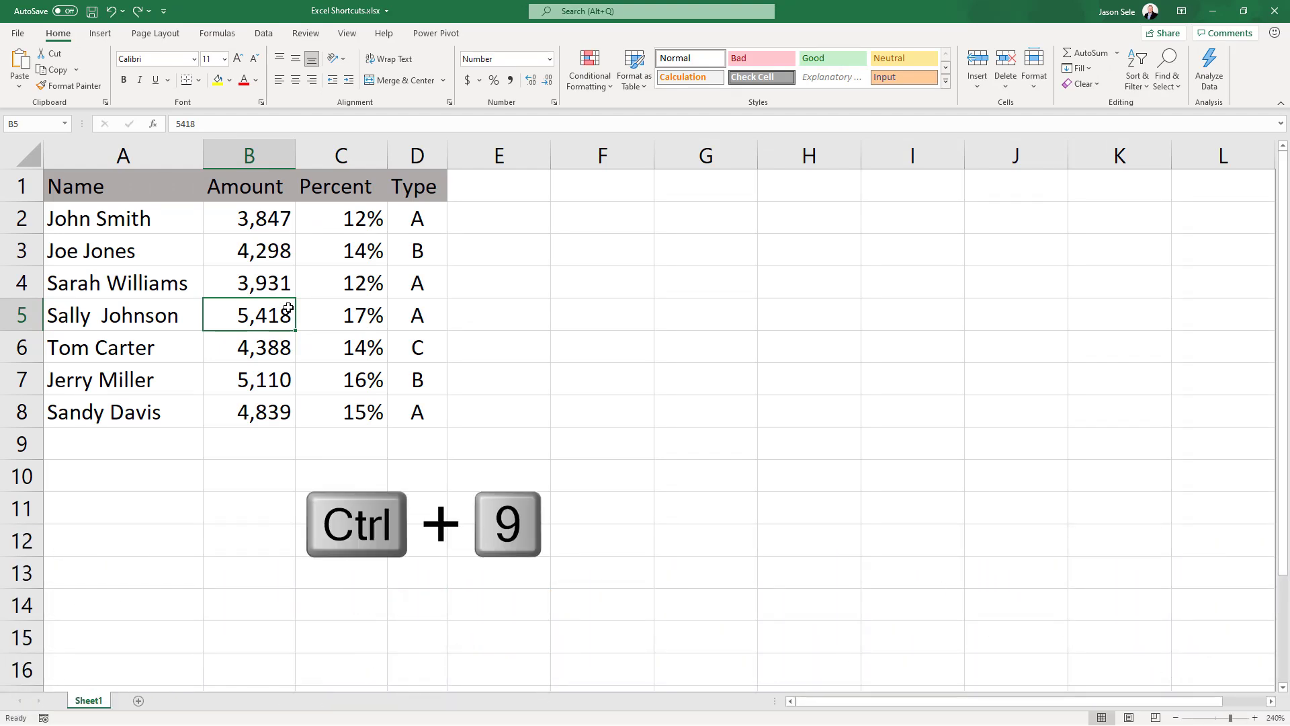
pyautogui.hotkey('ctrl', '9')
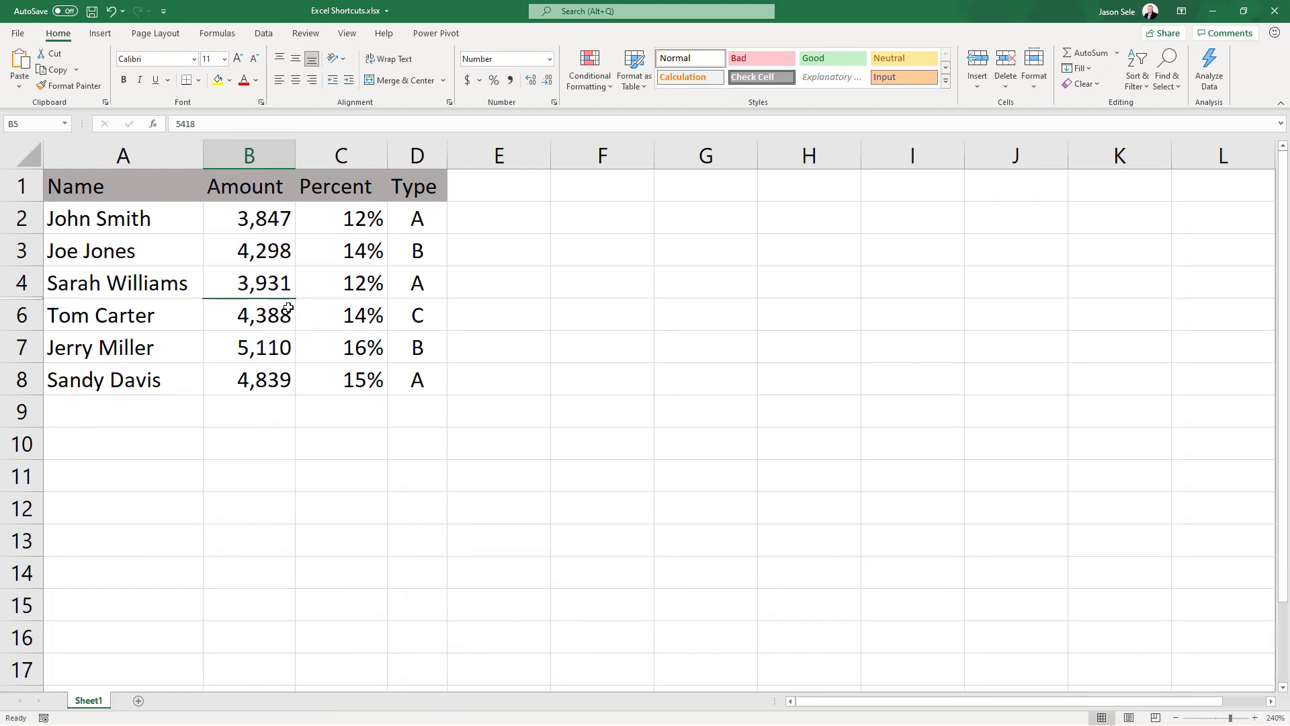
pyautogui.hotkey('ctrl', '0')
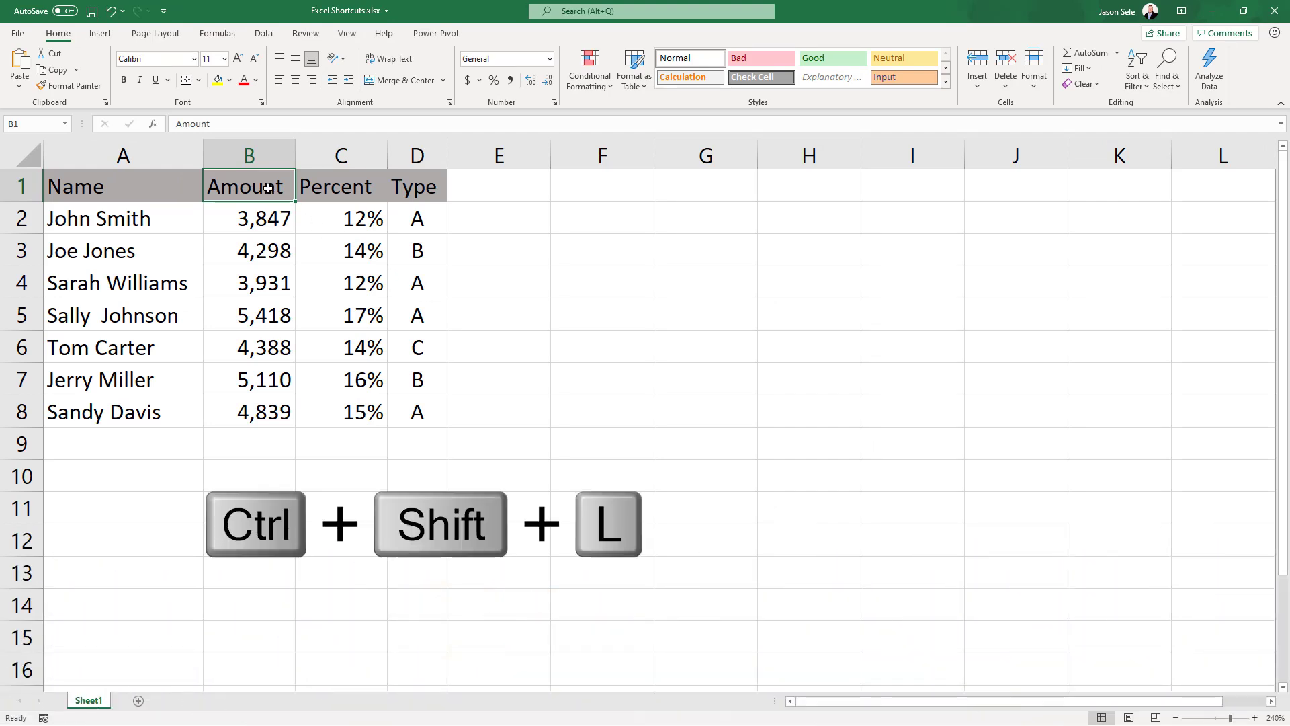
# Turn header-row filters on, view the Amount filter options, then turn filters off
pyautogui.hotkey('ctrl', 'shift', 'l')
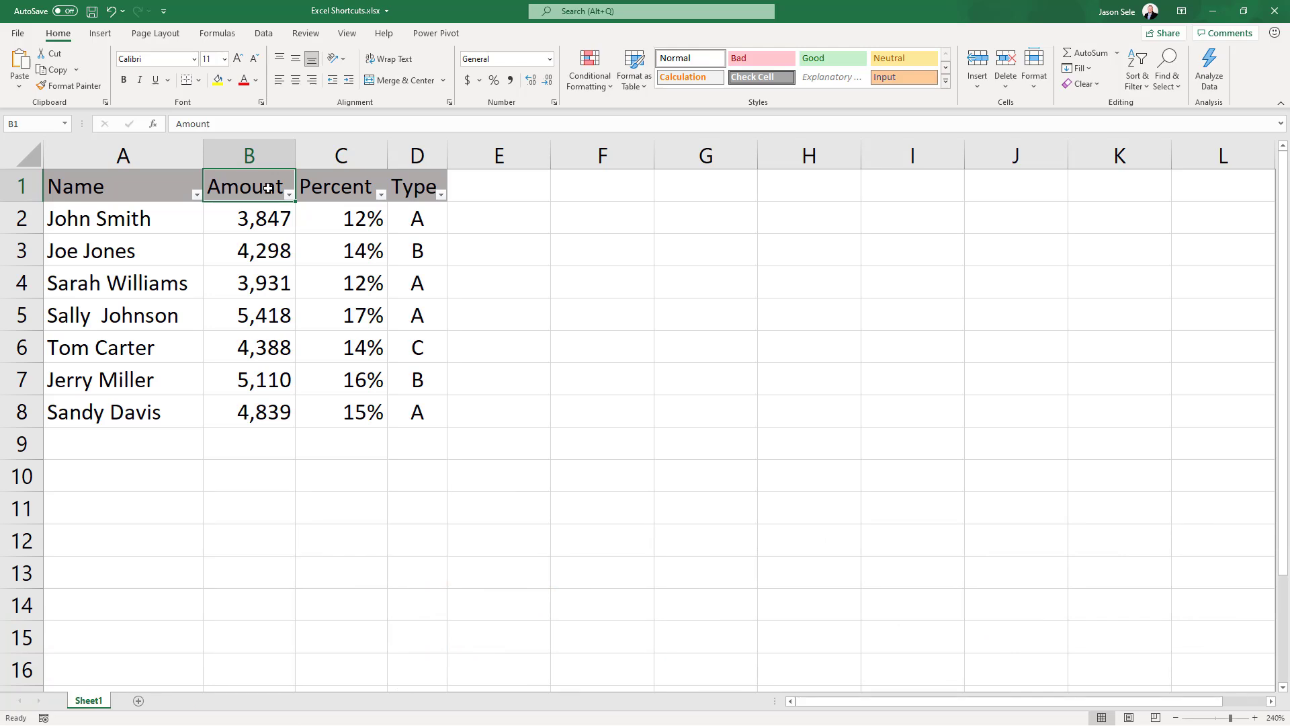
pyautogui.click(289, 195)
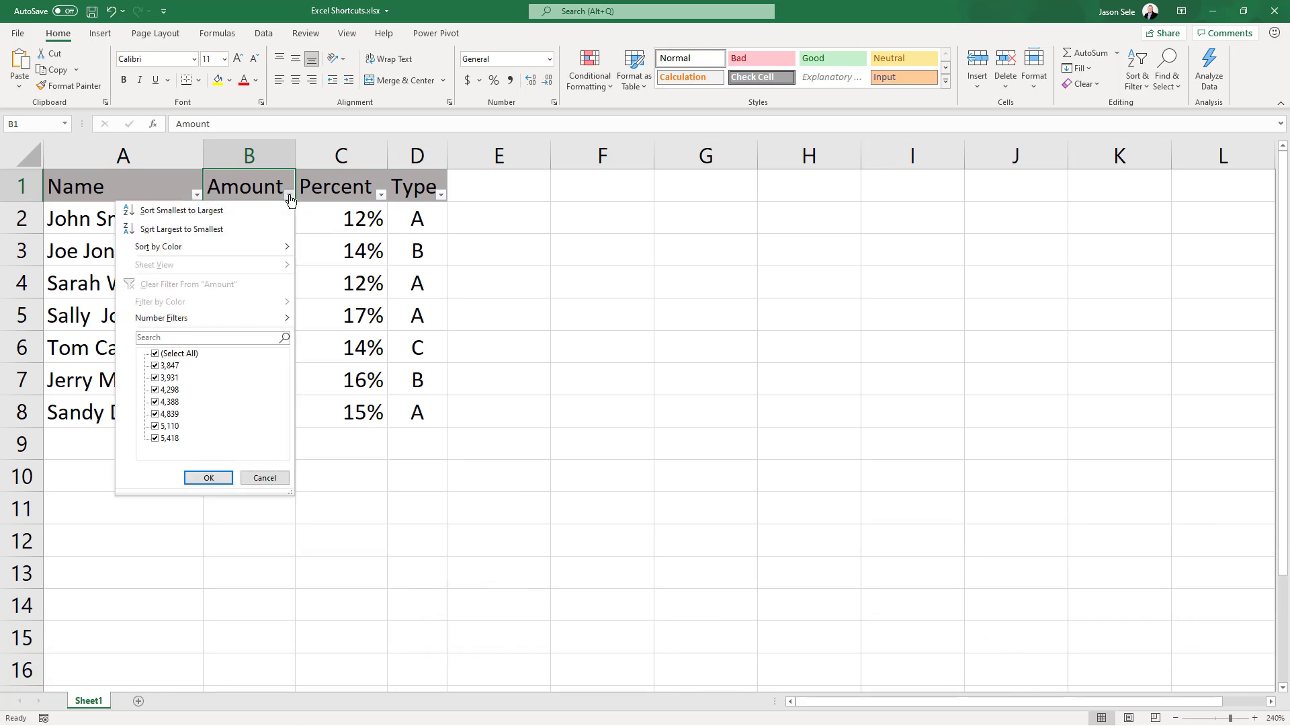
pyautogui.press('Escape')
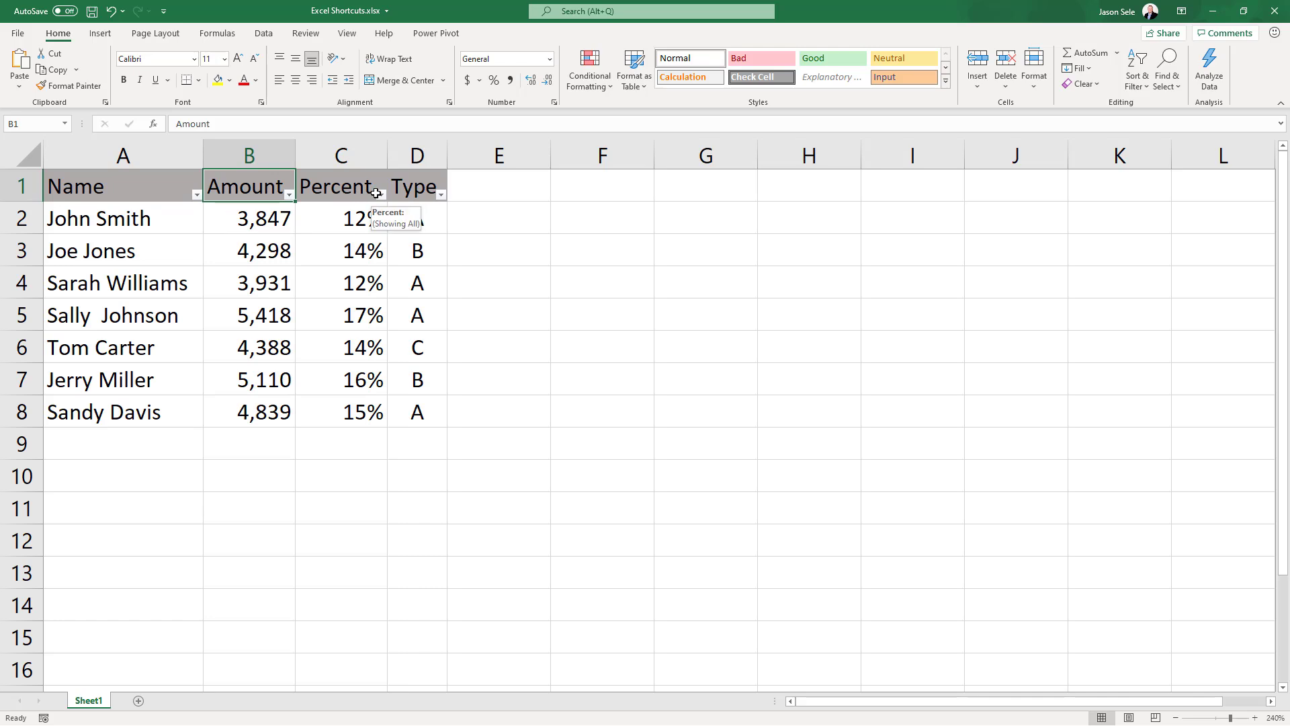
pyautogui.hotkey('ctrl', 'shift', 'l')
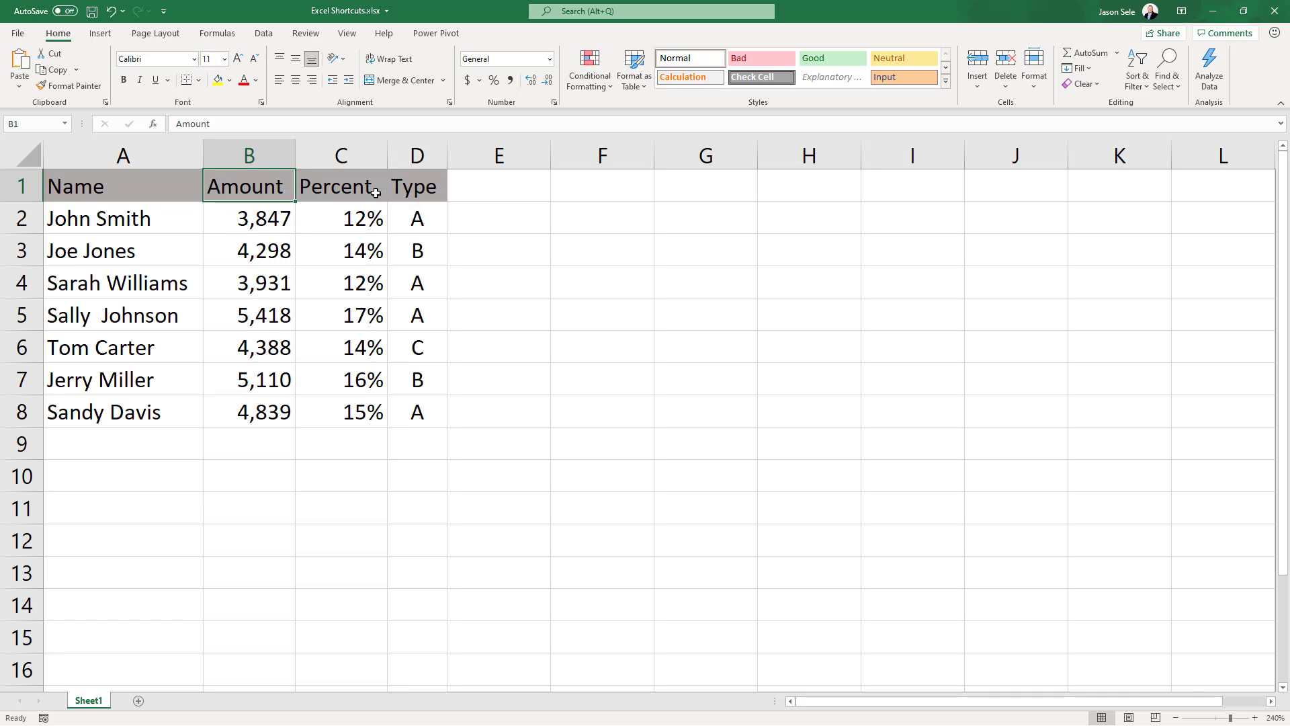
# Apply and then remove filters on just the Amount and Percent headers
pyautogui.moveTo(249, 189); pyautogui.dragTo(334, 189)
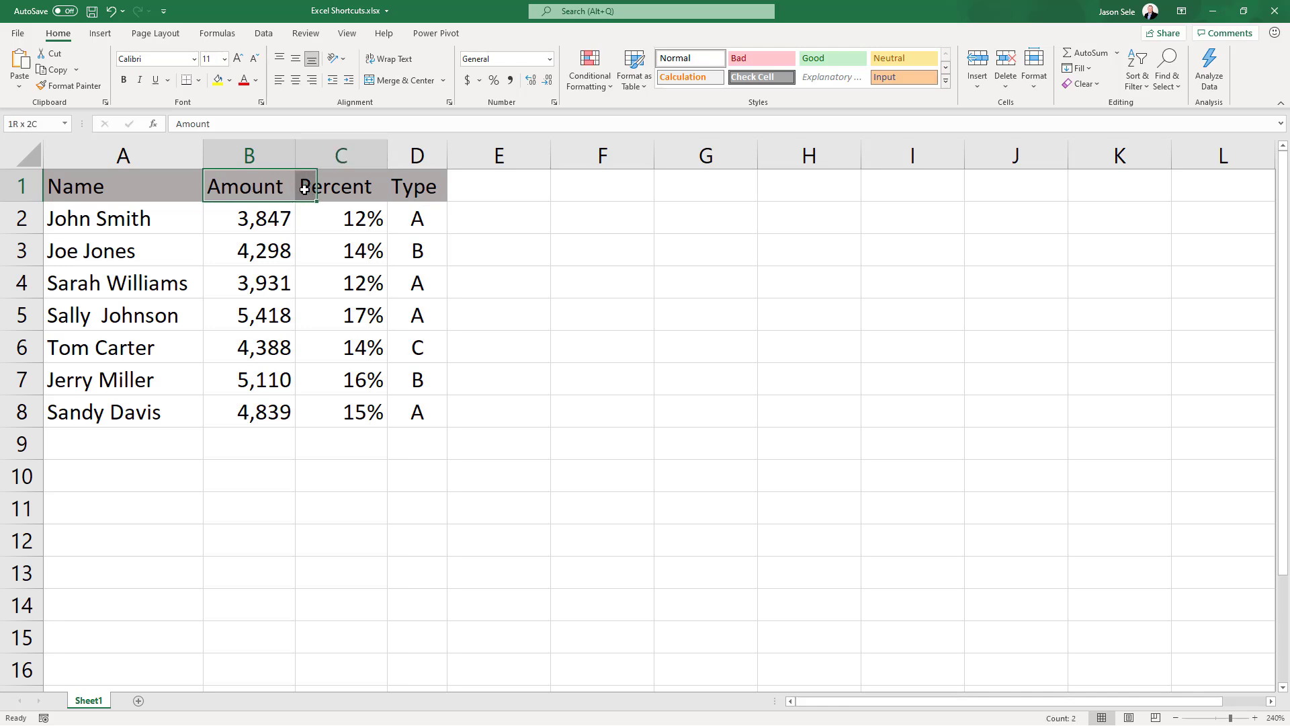
pyautogui.hotkey('ctrl', 'shift', 'l')
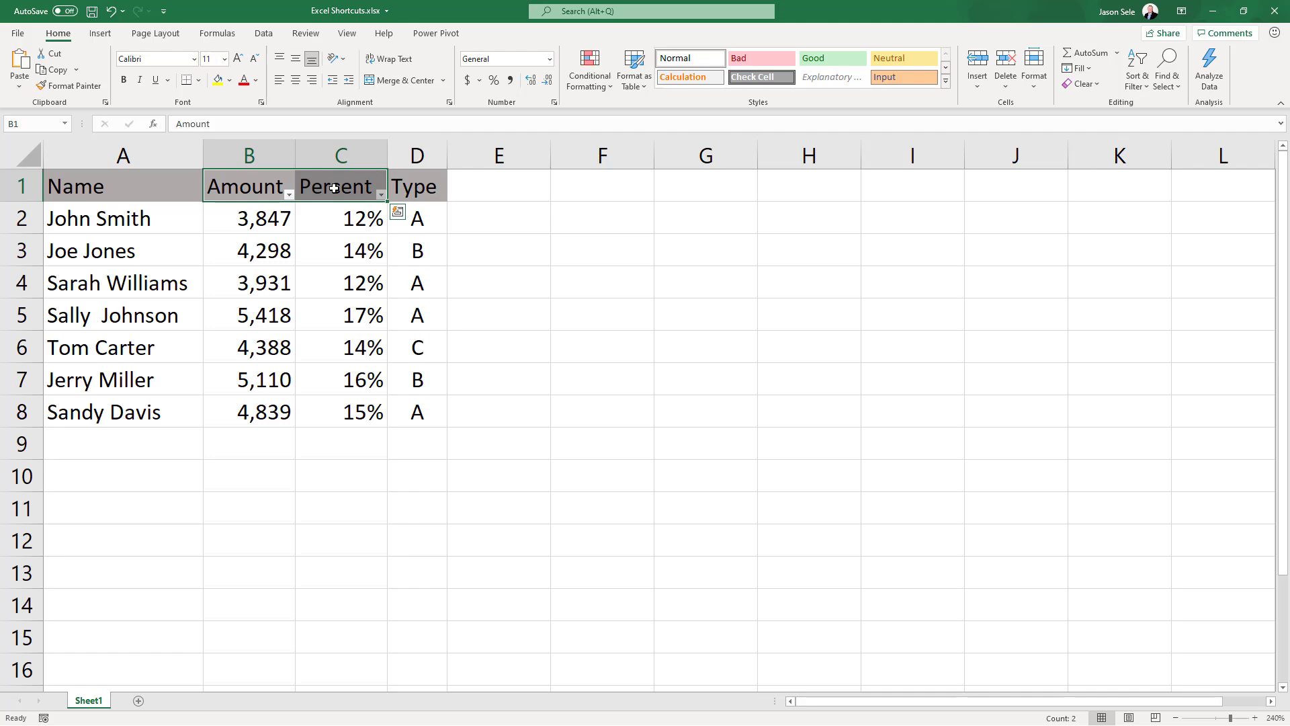
pyautogui.hotkey('ctrl', 'shift', 'l')
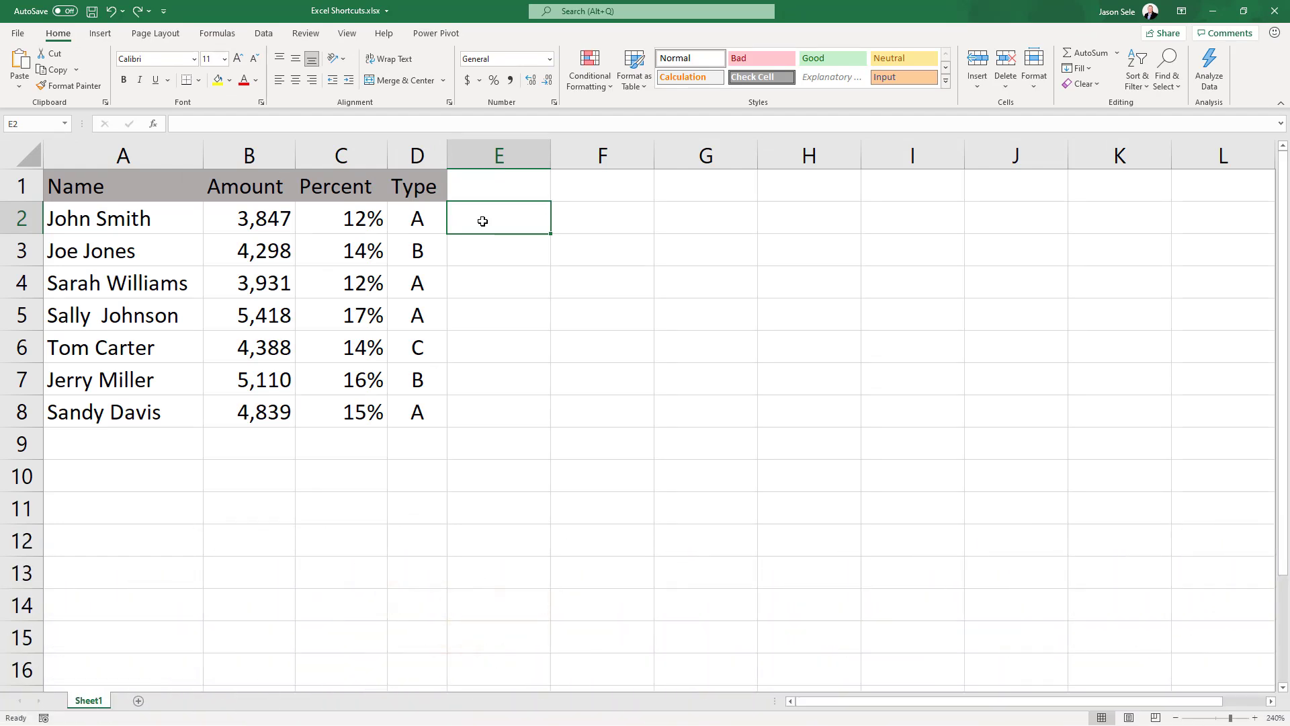
pyautogui.click(263, 315)
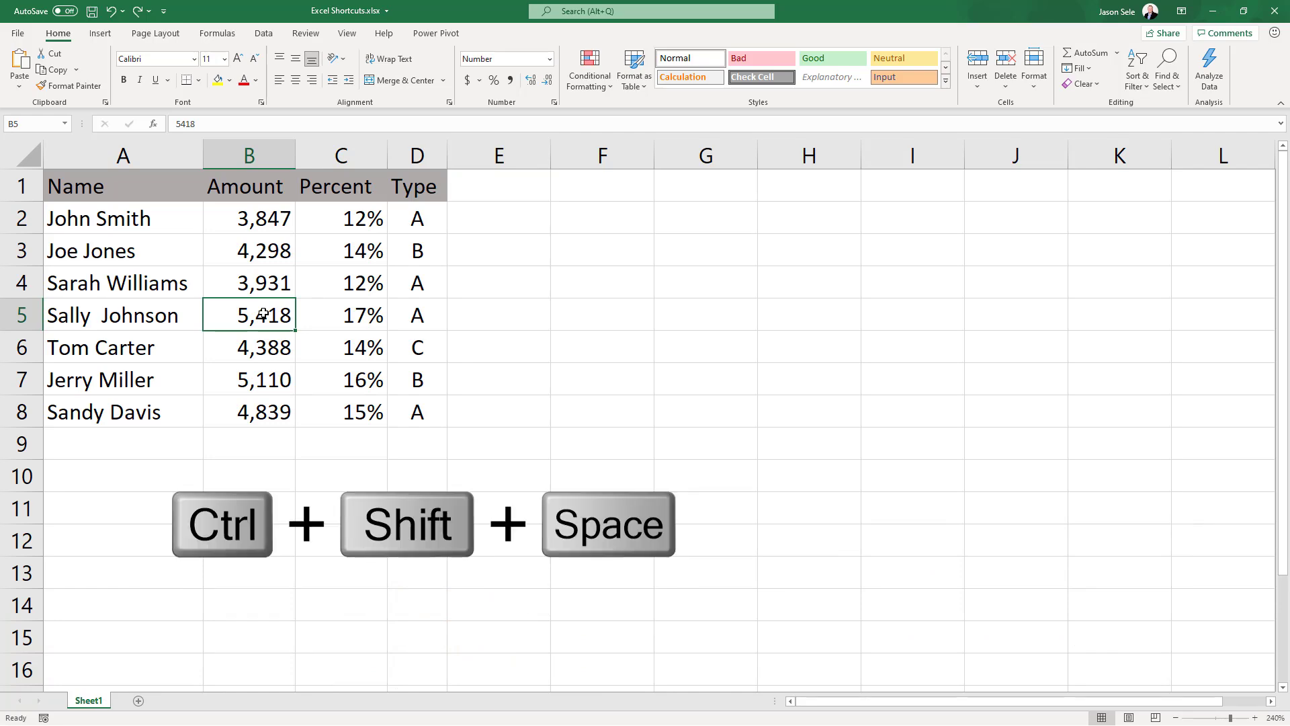
pyautogui.hotkey('ctrl', 'shift', 'space')
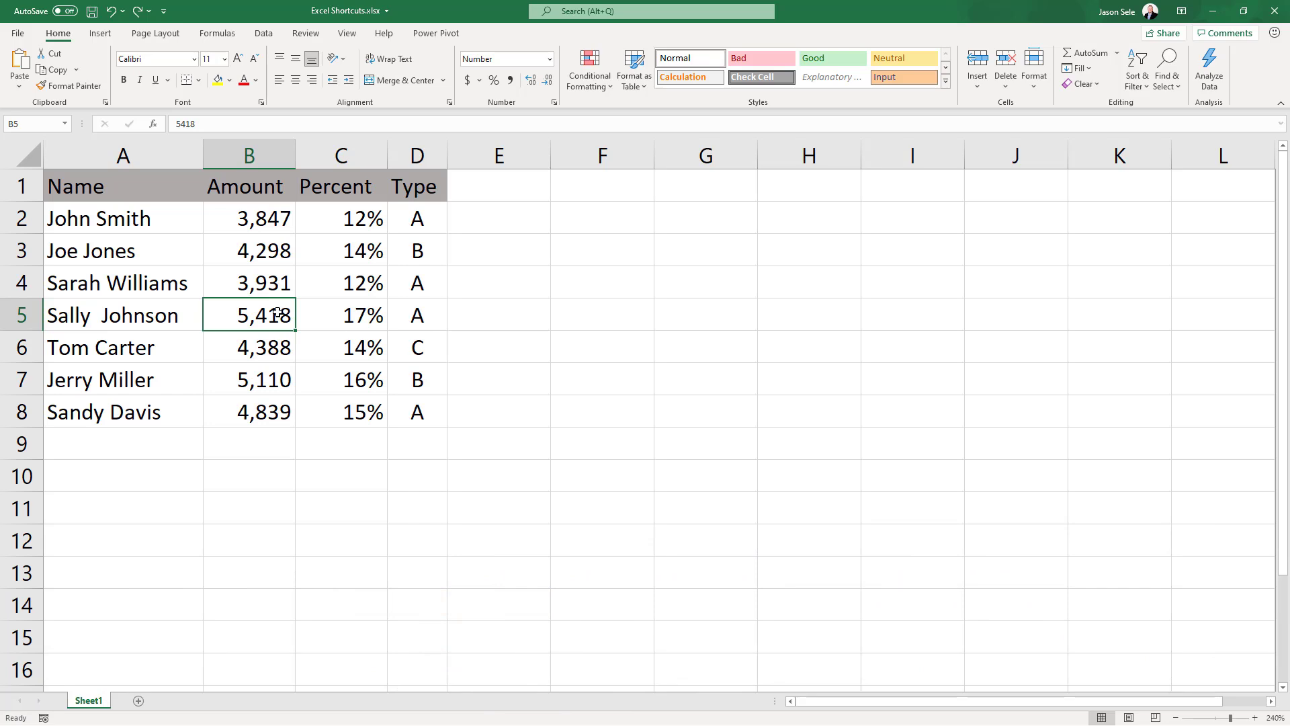
# Open Format Cells for B5, cancel it, then apply General format with Ctrl+Shift+~
pyautogui.hotkey('ctrl', '1')
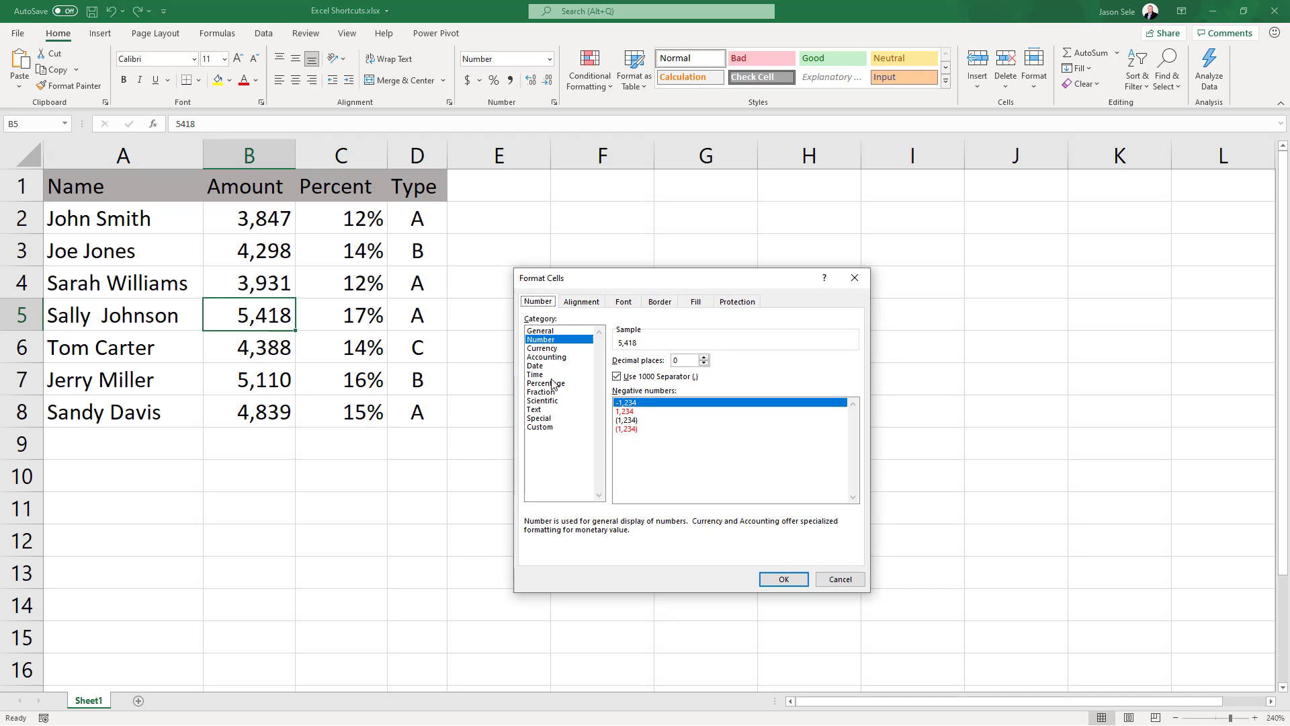
pyautogui.click(833, 581)
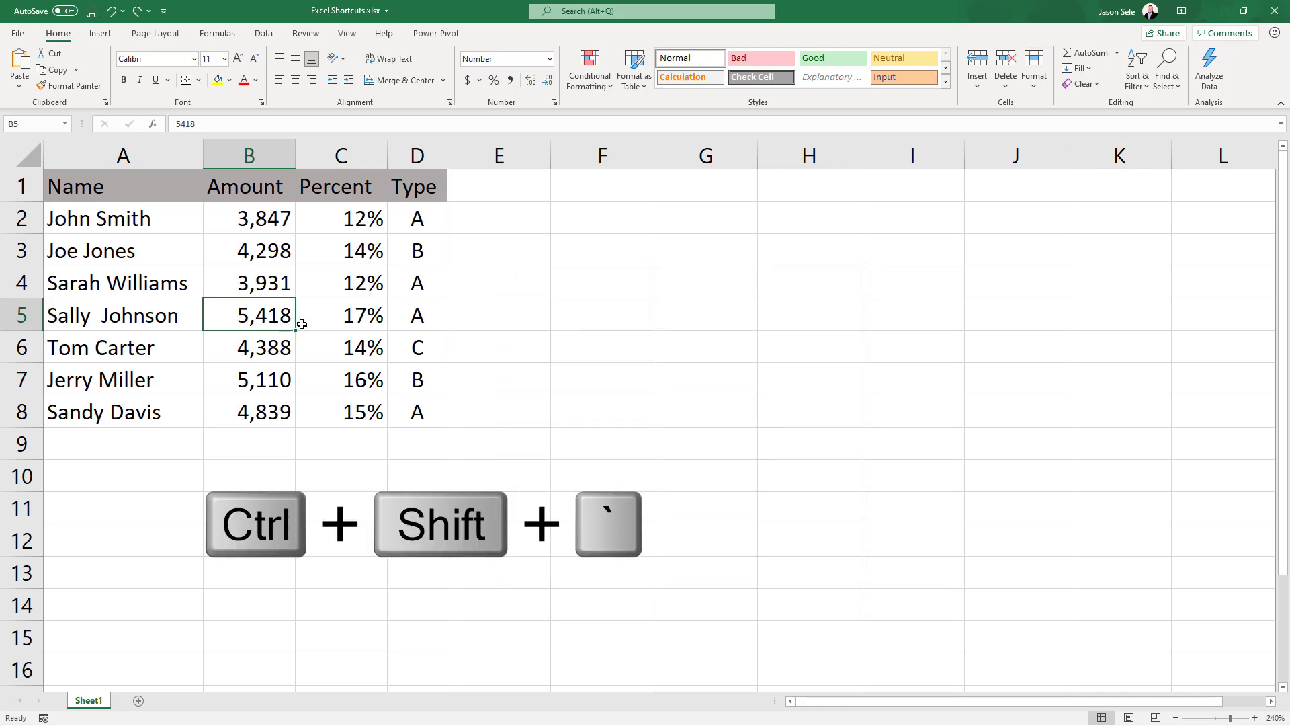
pyautogui.hotkey('ctrl', 'shift', '`')
# Cycle B5 through number, time, date, currency, percentage and scientific formats (5.42E+03)
pyautogui.hotkey('ctrl', 'shift', '1')
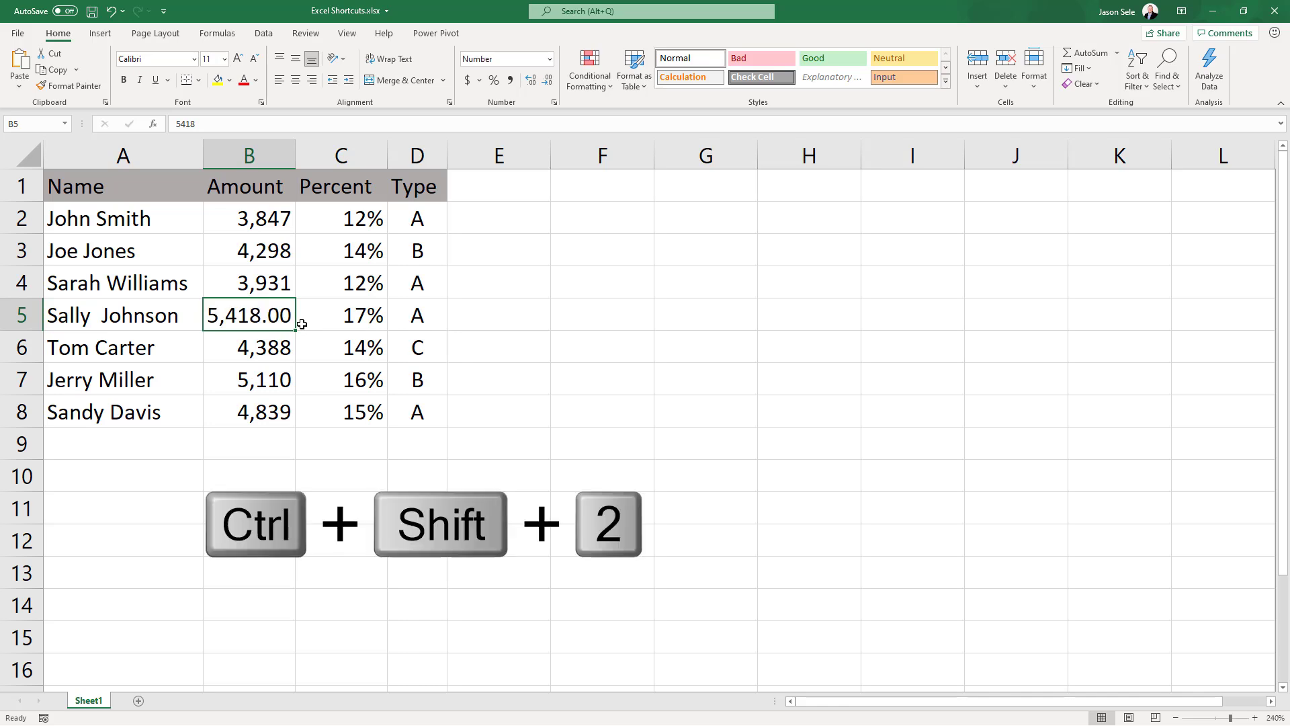
pyautogui.hotkey('ctrl', 'shift', '2')
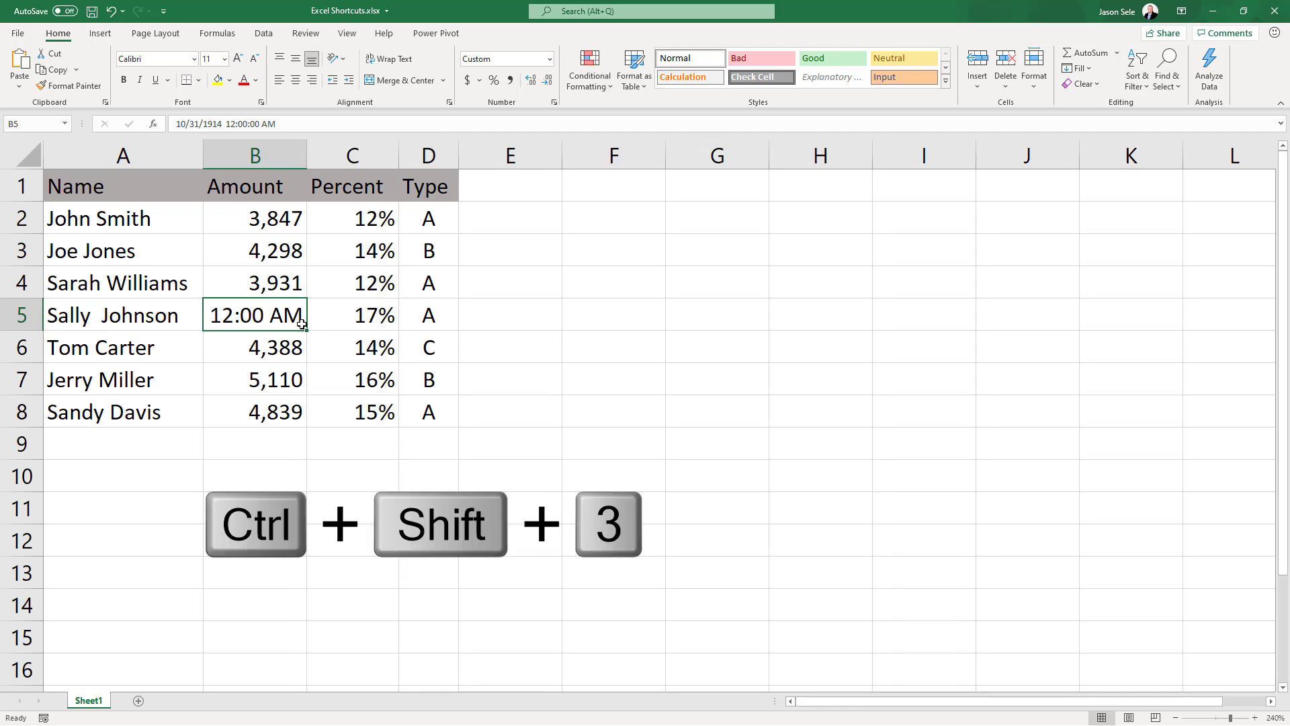
pyautogui.hotkey('ctrl', 'shift', '3')
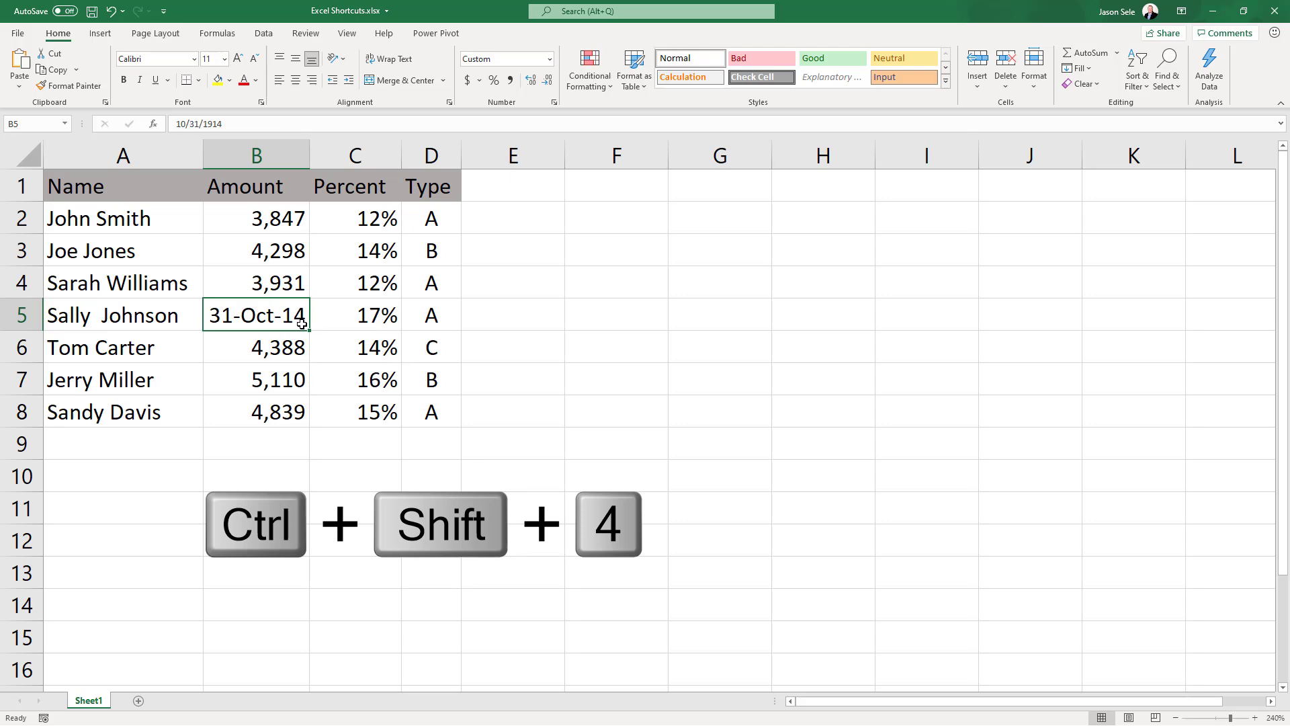
pyautogui.hotkey('ctrl', 'shift', '4')
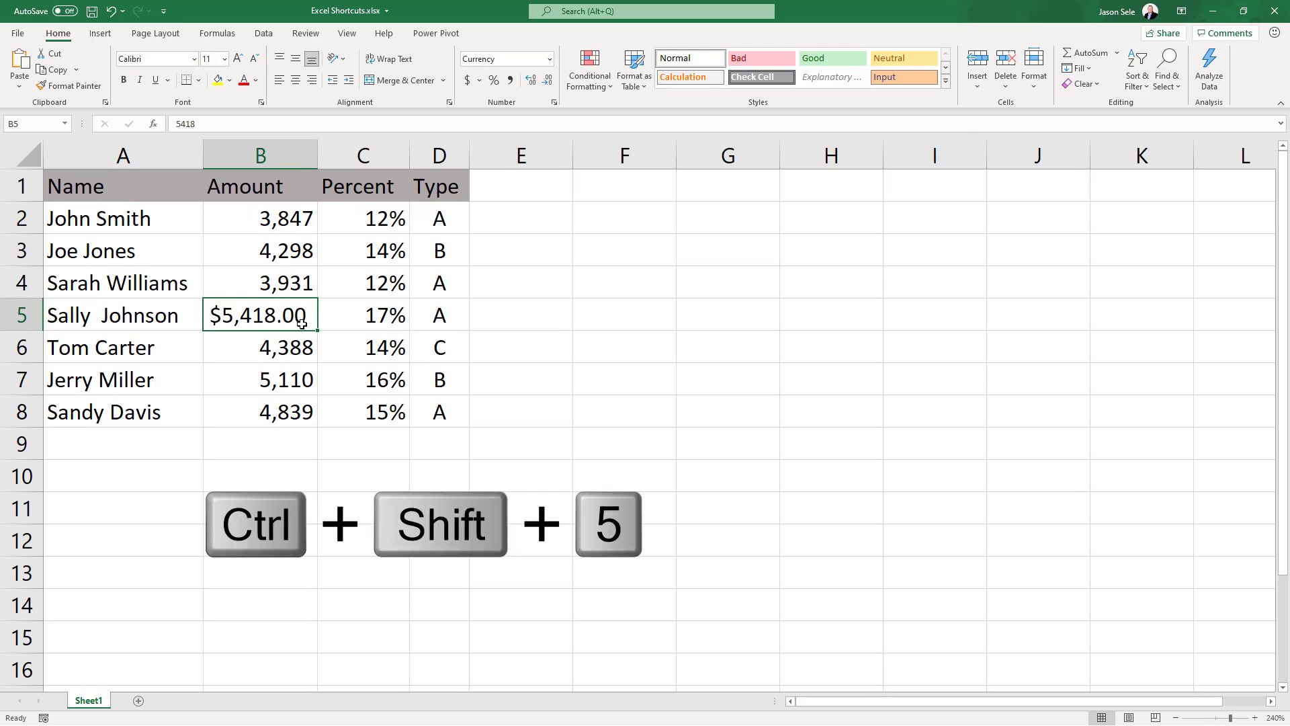
pyautogui.hotkey('ctrl', 'shift', '5')
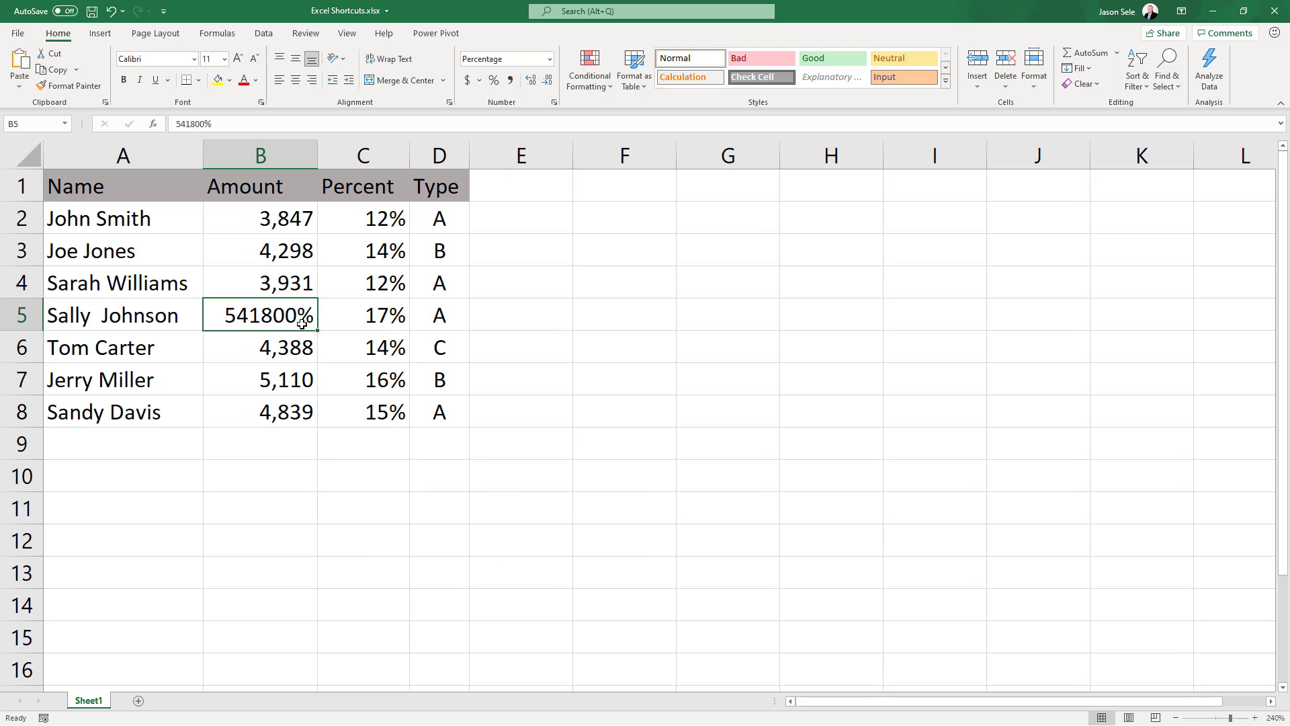
pyautogui.hotkey('ctrl', 'shift', '6')
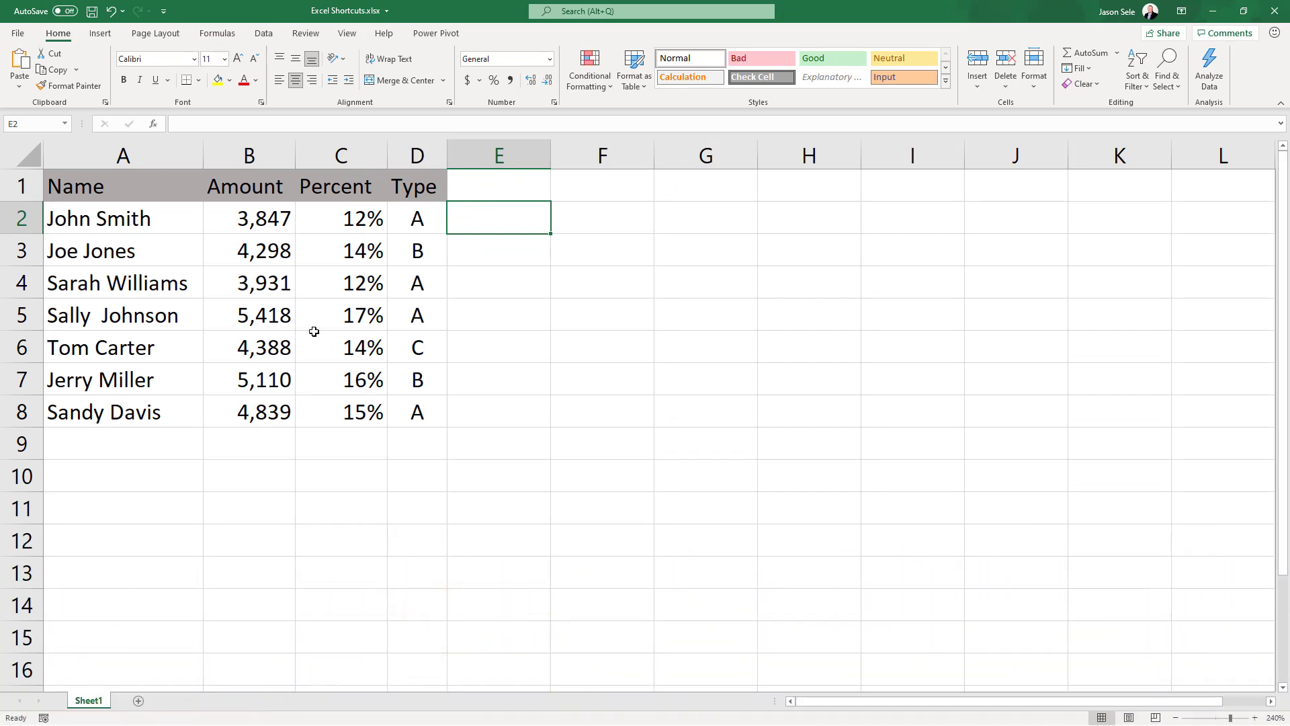
pyautogui.click(102, 443)
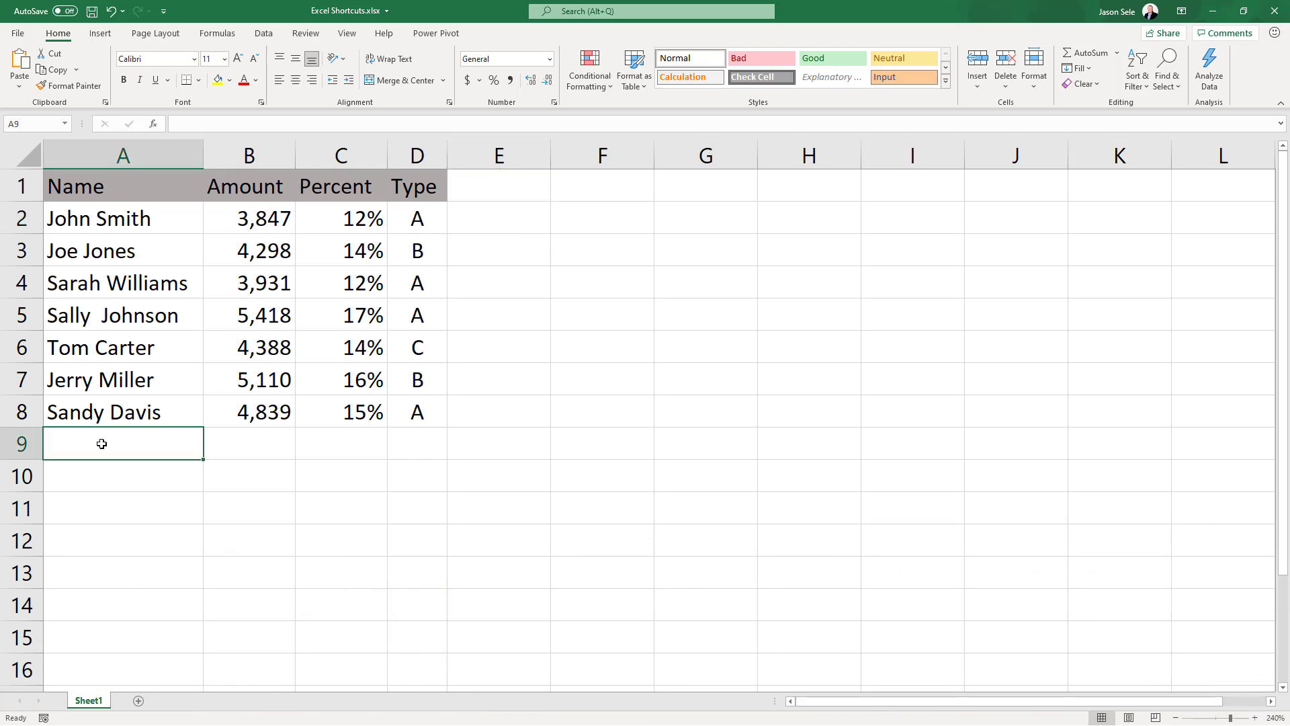
pyautogui.hotkey('ctrl', 'd')
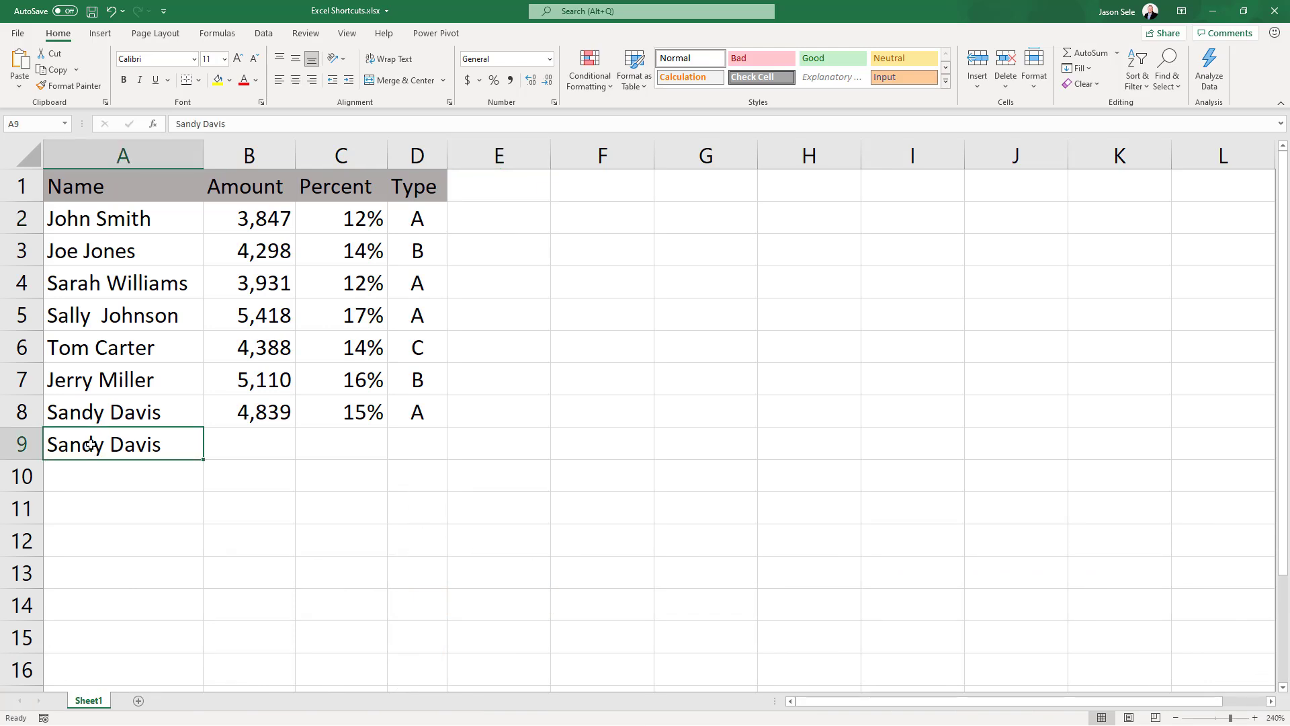
pyautogui.moveTo(101, 444); pyautogui.dragTo(397, 432)
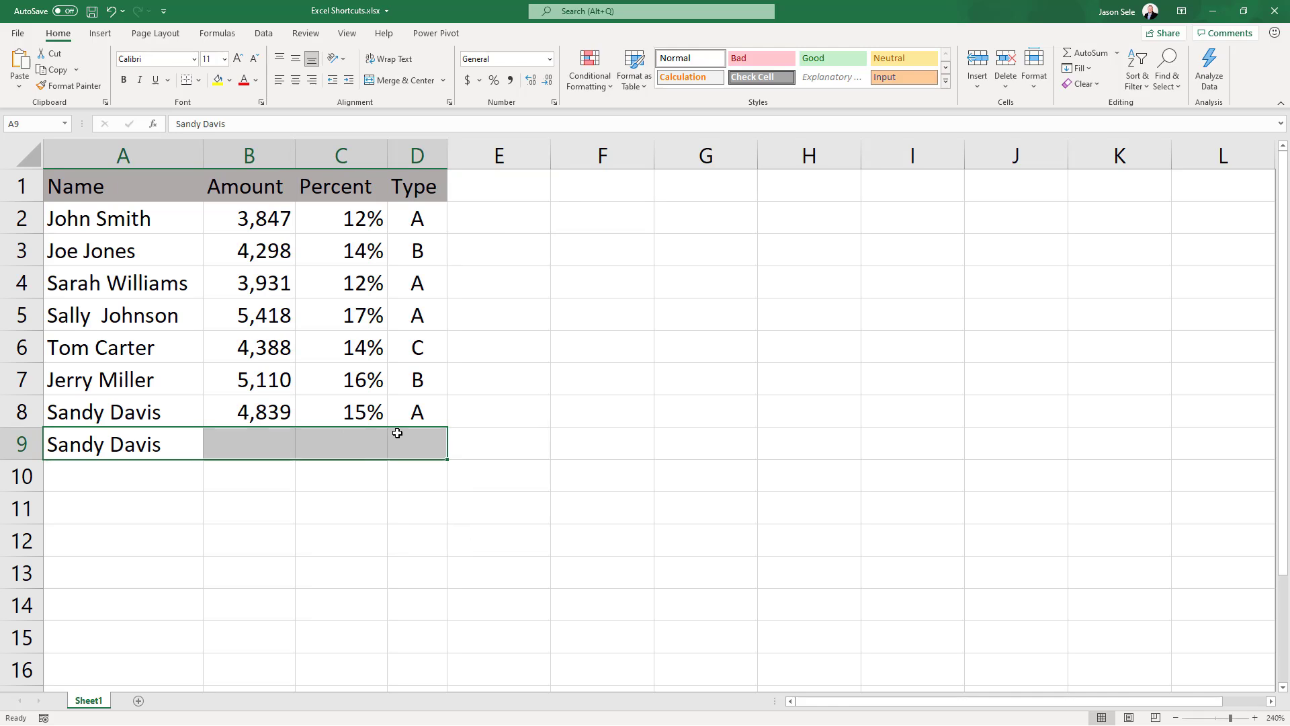
pyautogui.hotkey('ctrl', 'd')
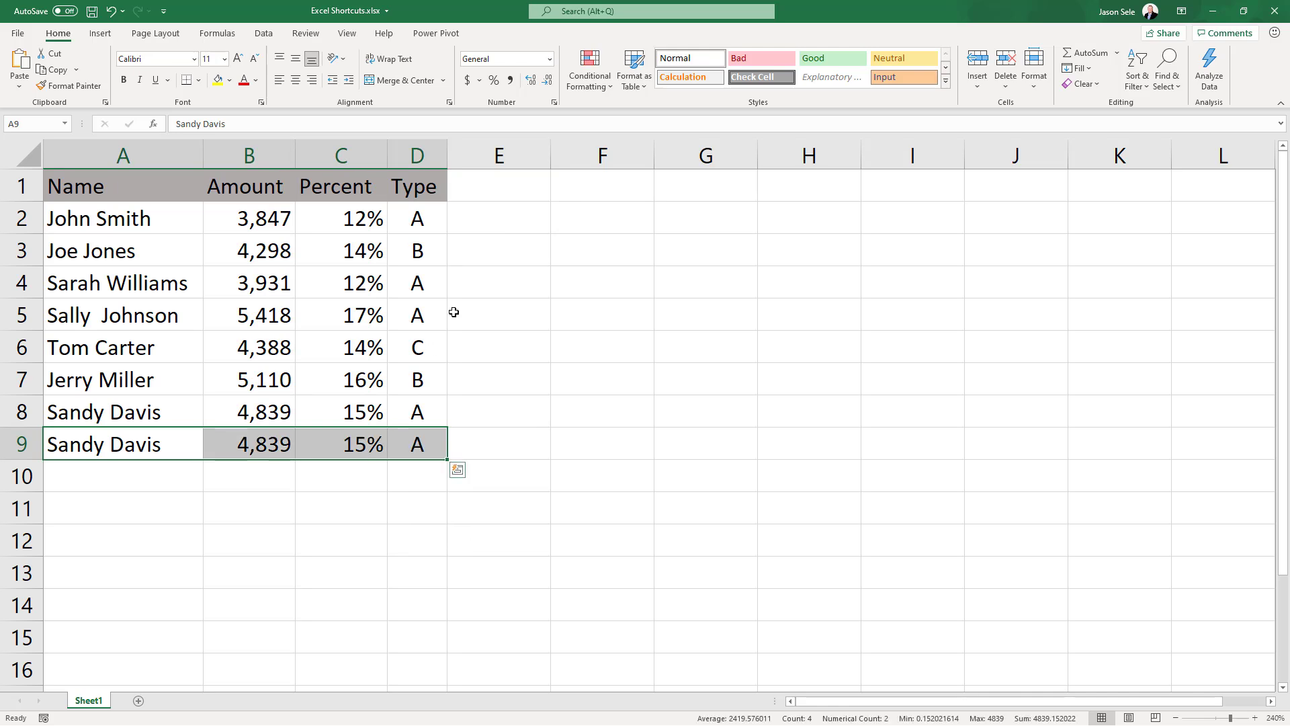
# Fill E2:E8 with the Type values using Ctrl+R then Ctrl+D
pyautogui.click(513, 212)
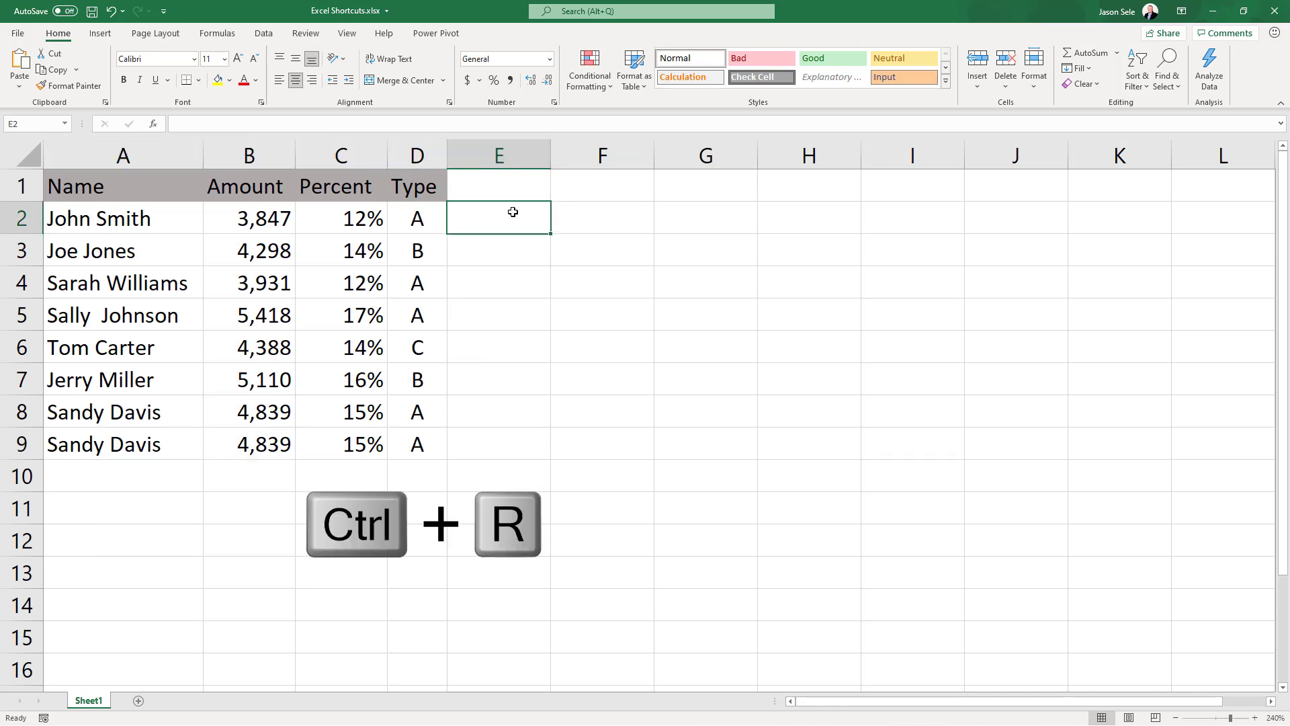
pyautogui.hotkey('ctrl', 'r')
pyautogui.moveTo(513, 212); pyautogui.dragTo(499, 404)
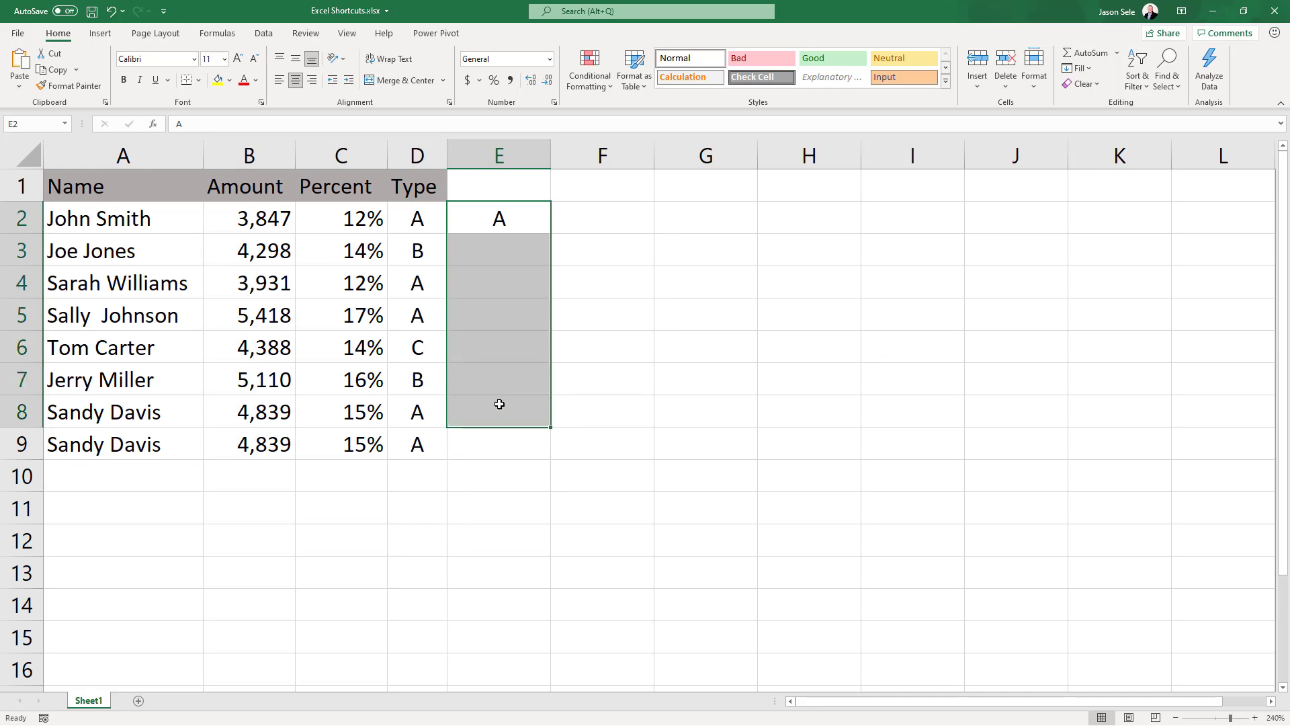
pyautogui.hotkey('ctrl', 'd')
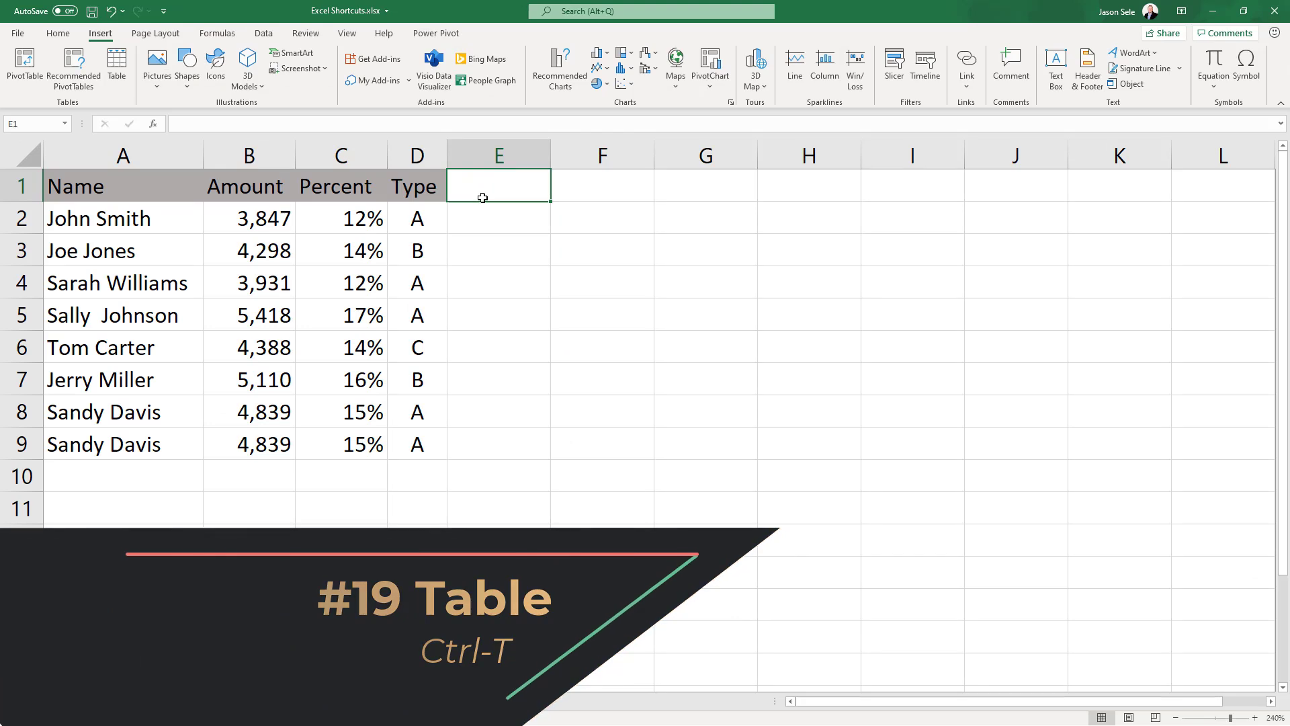
# Convert the Name/Amount/Percent/Type data to a table with headers using Ctrl+T
pyautogui.moveTo(104, 180)
pyautogui.mouseDown()
pyautogui.moveTo(426, 311)
pyautogui.moveTo(425, 443)
pyautogui.mouseUp()
pyautogui.hotkey('ctrl', 't')
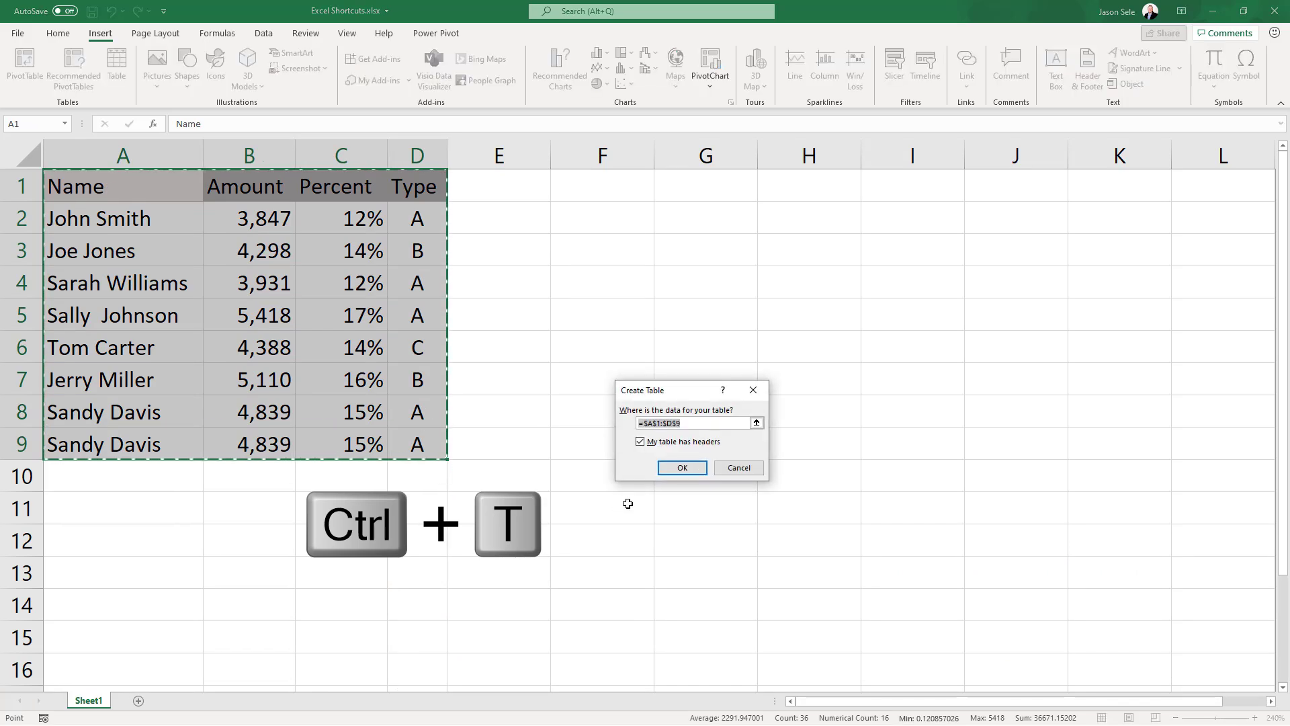
pyautogui.click(683, 468)
pyautogui.click(44, 71)
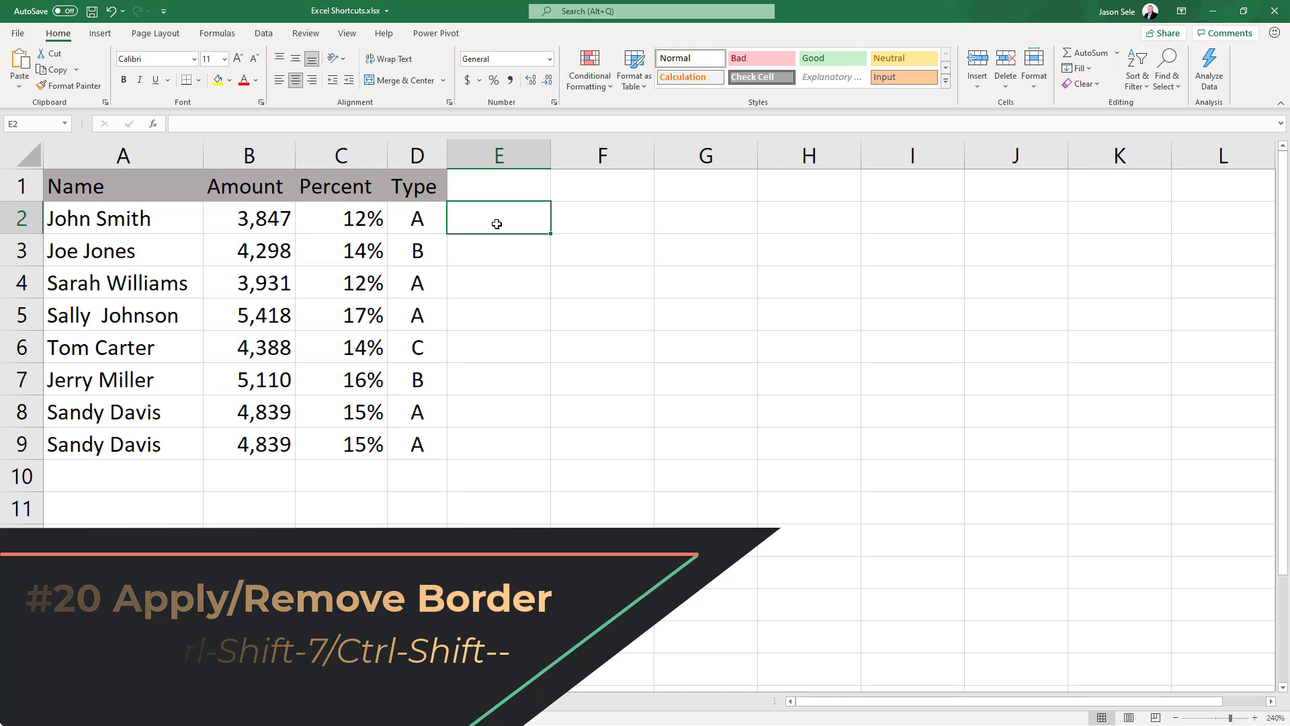
# Strip the outline border from B4:C6 with Ctrl+Shift+minus
pyautogui.click(232, 281)
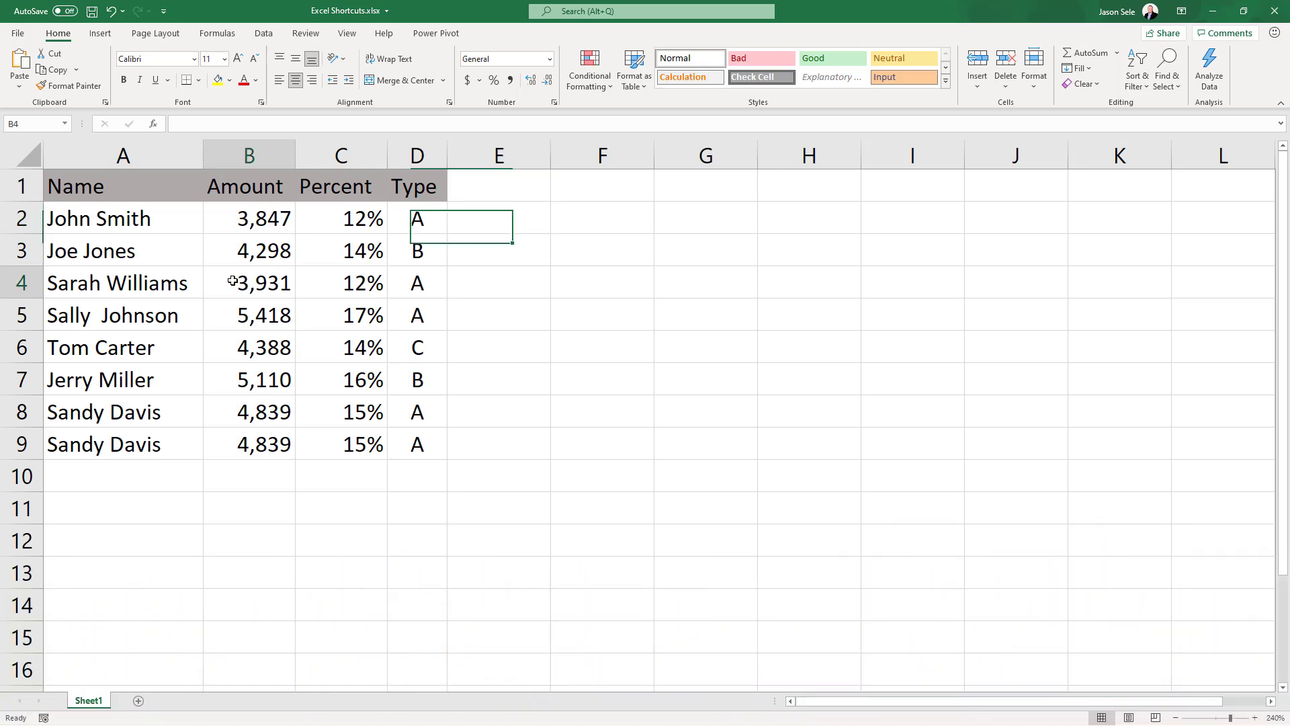
pyautogui.moveTo(233, 281); pyautogui.dragTo(363, 354)
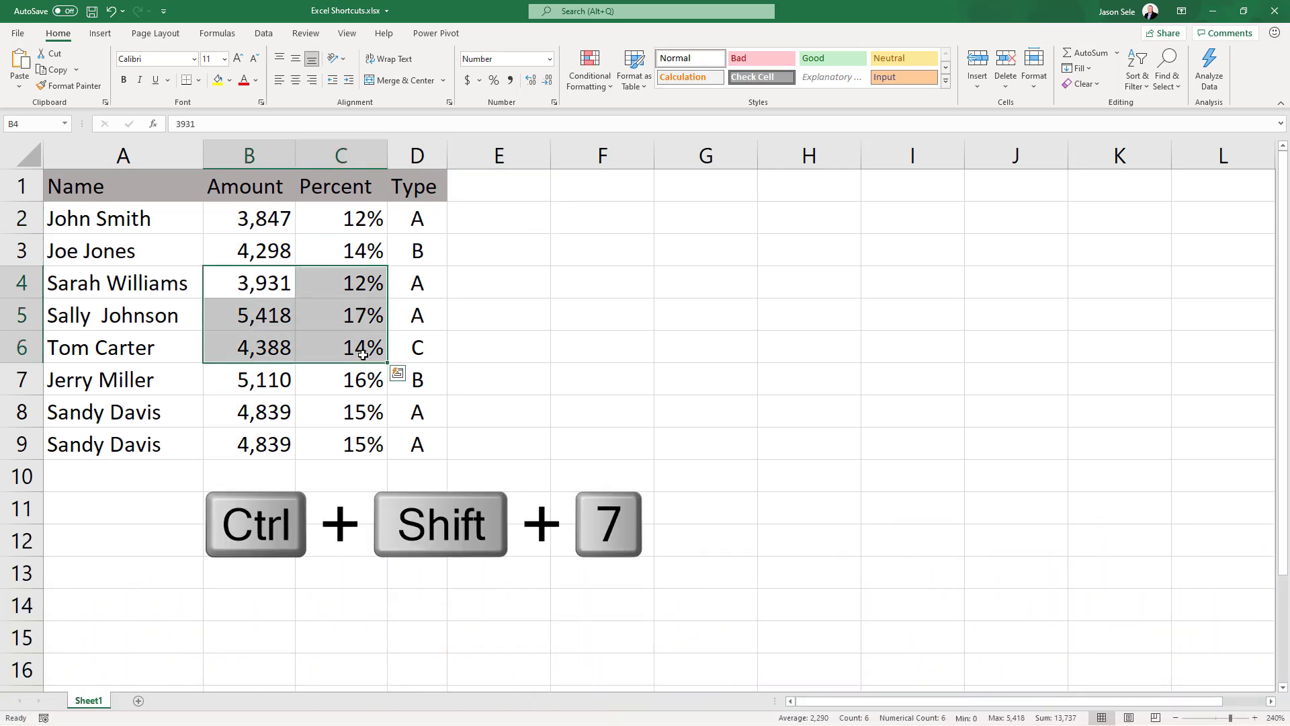
pyautogui.click(403, 404)
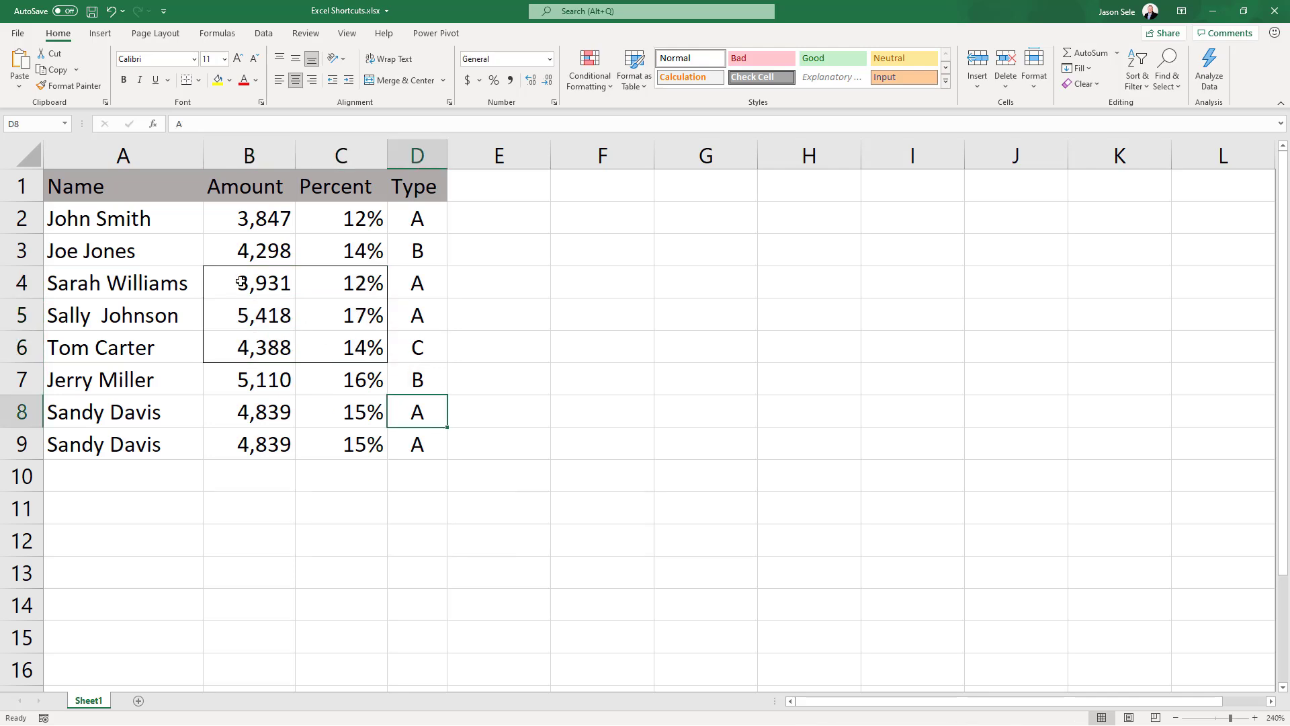
pyautogui.moveTo(240, 283); pyautogui.dragTo(346, 342)
pyautogui.hotkey('ctrl', 'shift', '-')
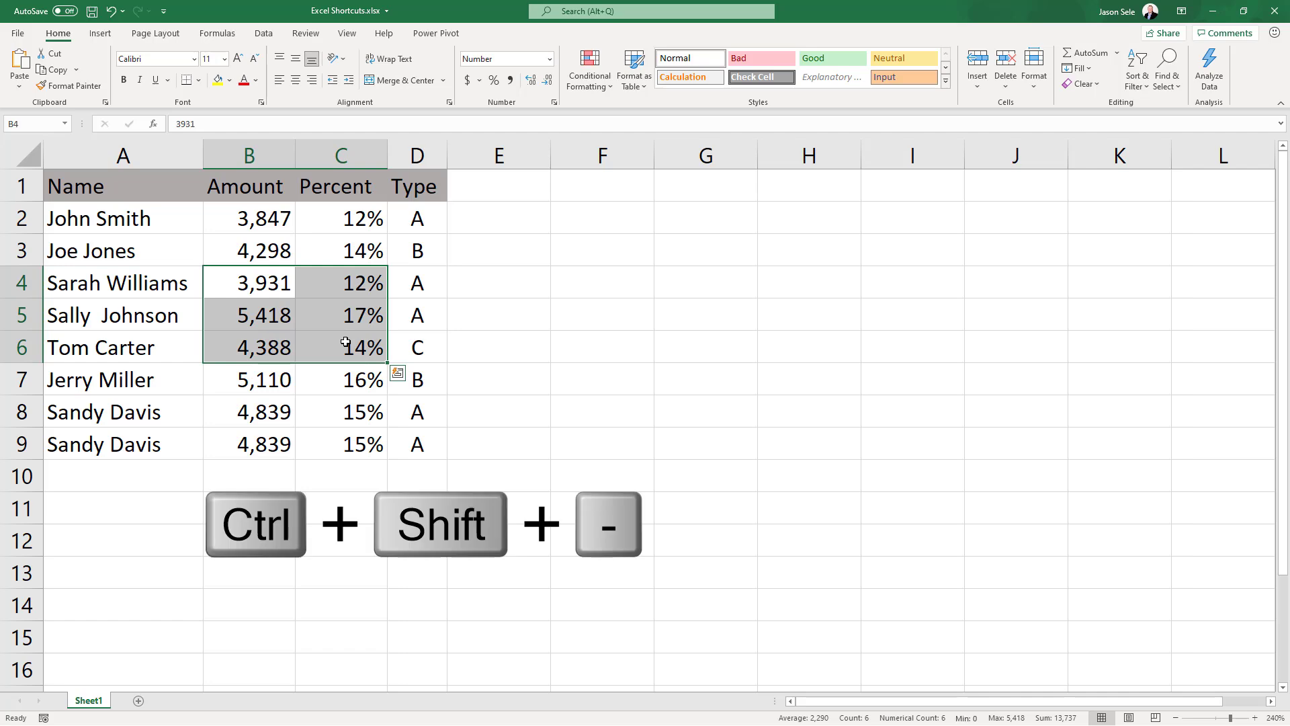
pyautogui.click(384, 380)
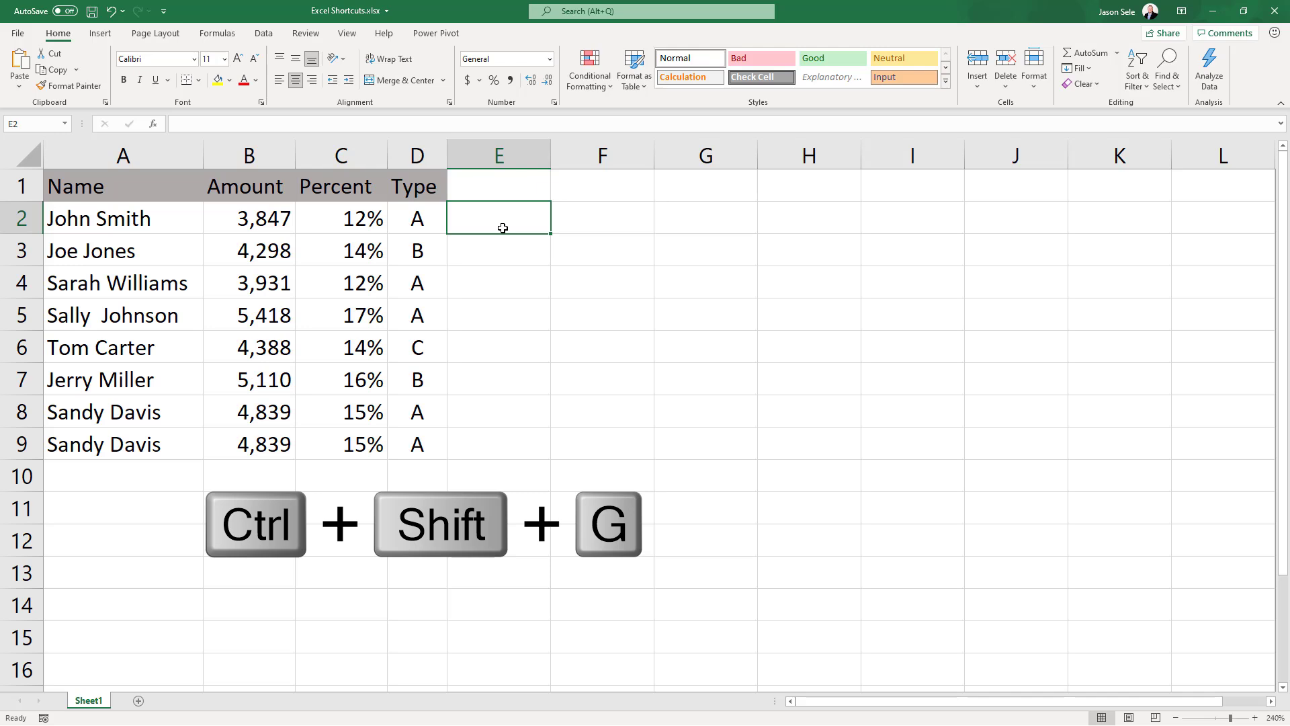
# Show Workbook Statistics with Ctrl+Shift+G: one sheet, 36 filled cells, 8 formulas
pyautogui.hotkey('ctrl', 'shift', 'g')
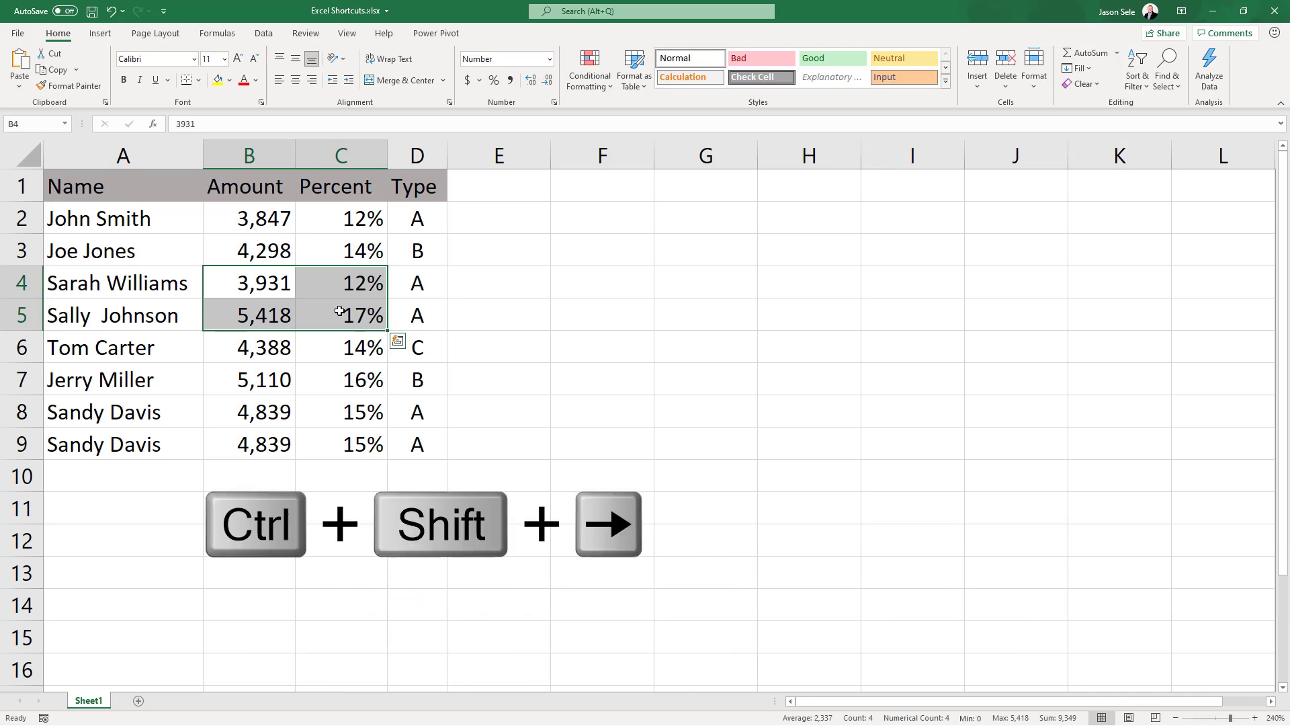
# Extend the selection from B4 to B4:D9 with Ctrl+Shift+Right and Ctrl+Shift+Down
pyautogui.hotkey('ctrl', 'shift', 'Right')
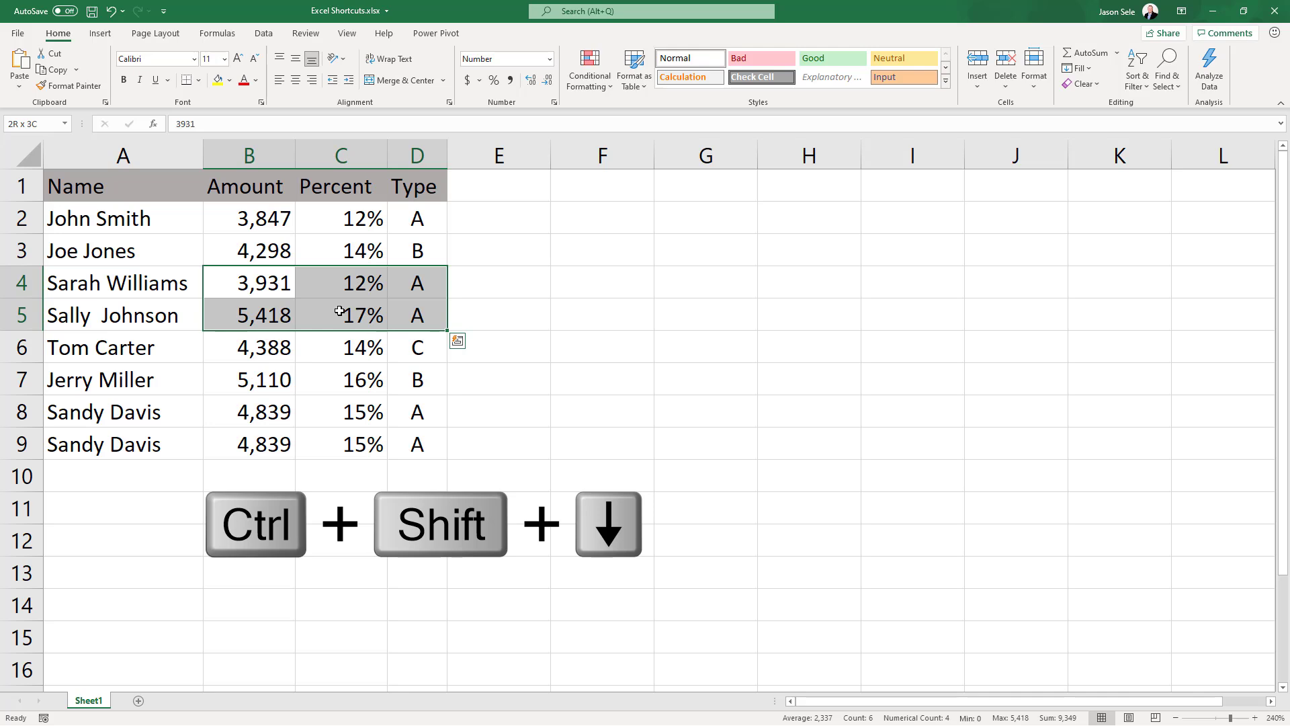
pyautogui.hotkey('ctrl', 'shift', 'Down')
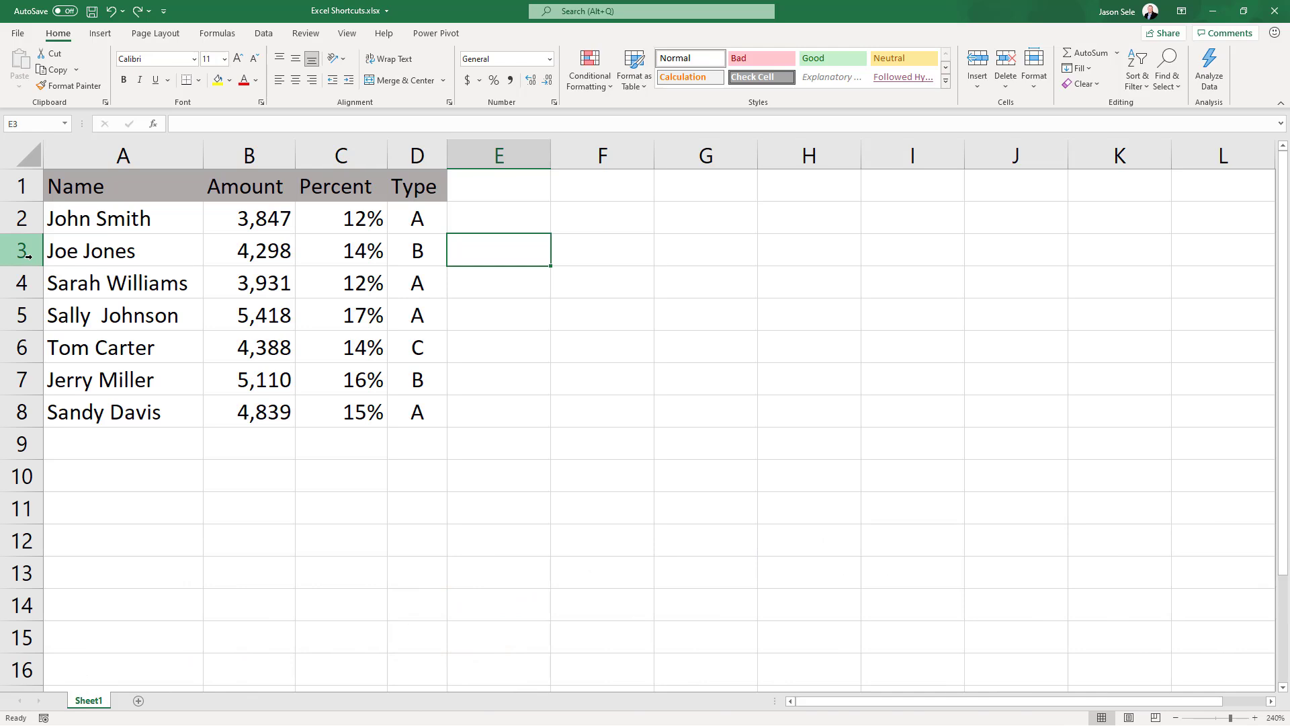
pyautogui.moveTo(27, 255); pyautogui.dragTo(32, 349)
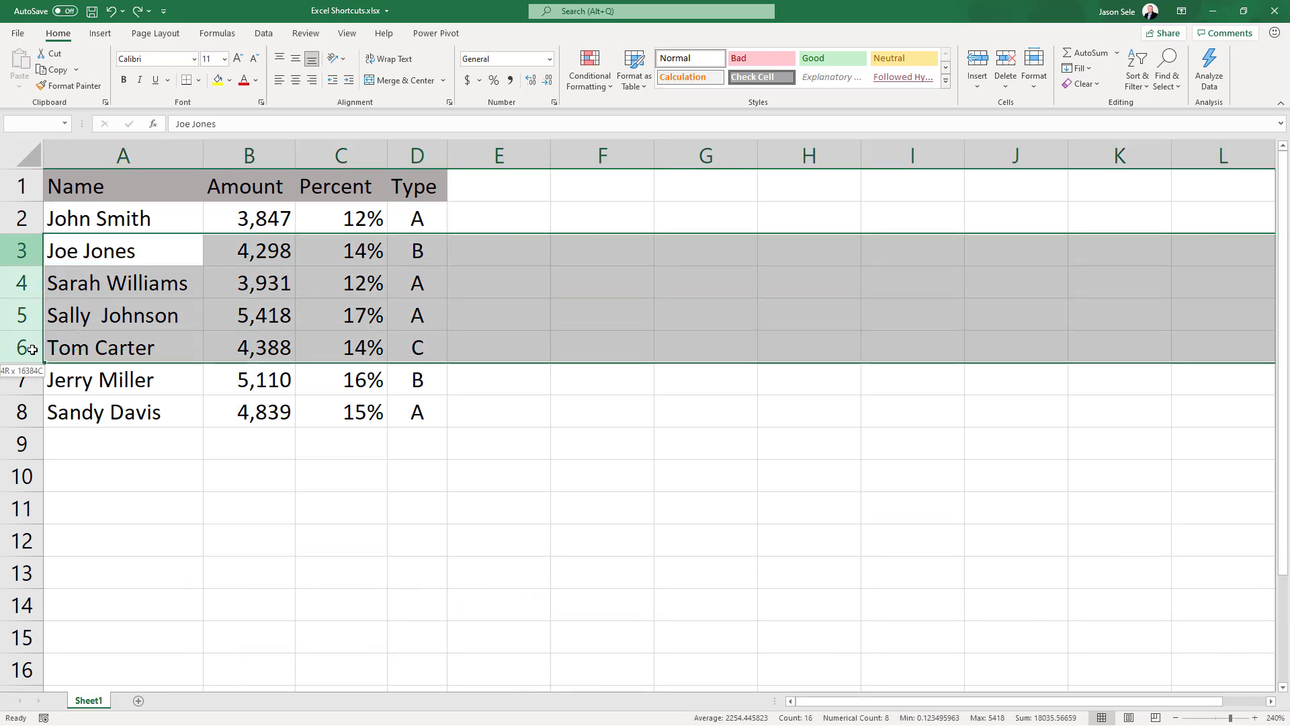
pyautogui.rightClick(26, 315)
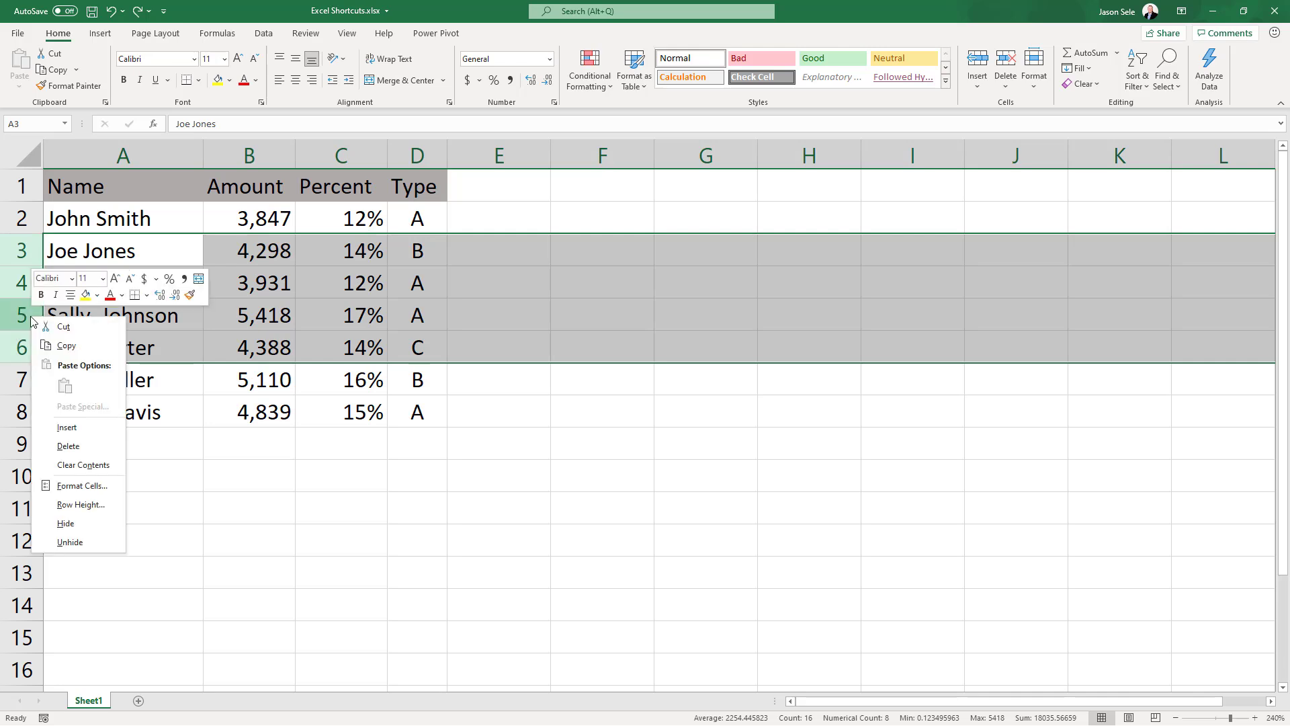
pyautogui.click(65, 427)
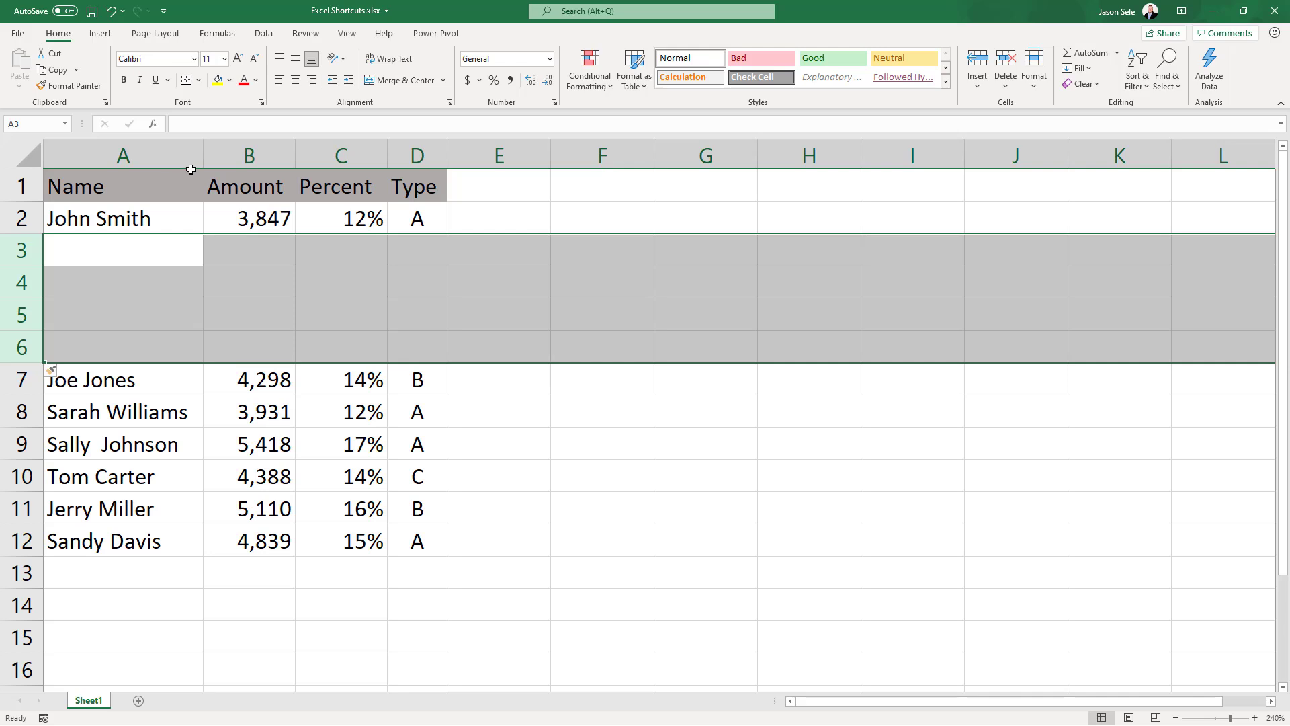
# Insert two blank columns B and C between Name and Amount
pyautogui.moveTo(215, 149); pyautogui.dragTo(316, 153)
pyautogui.rightClick(319, 155)
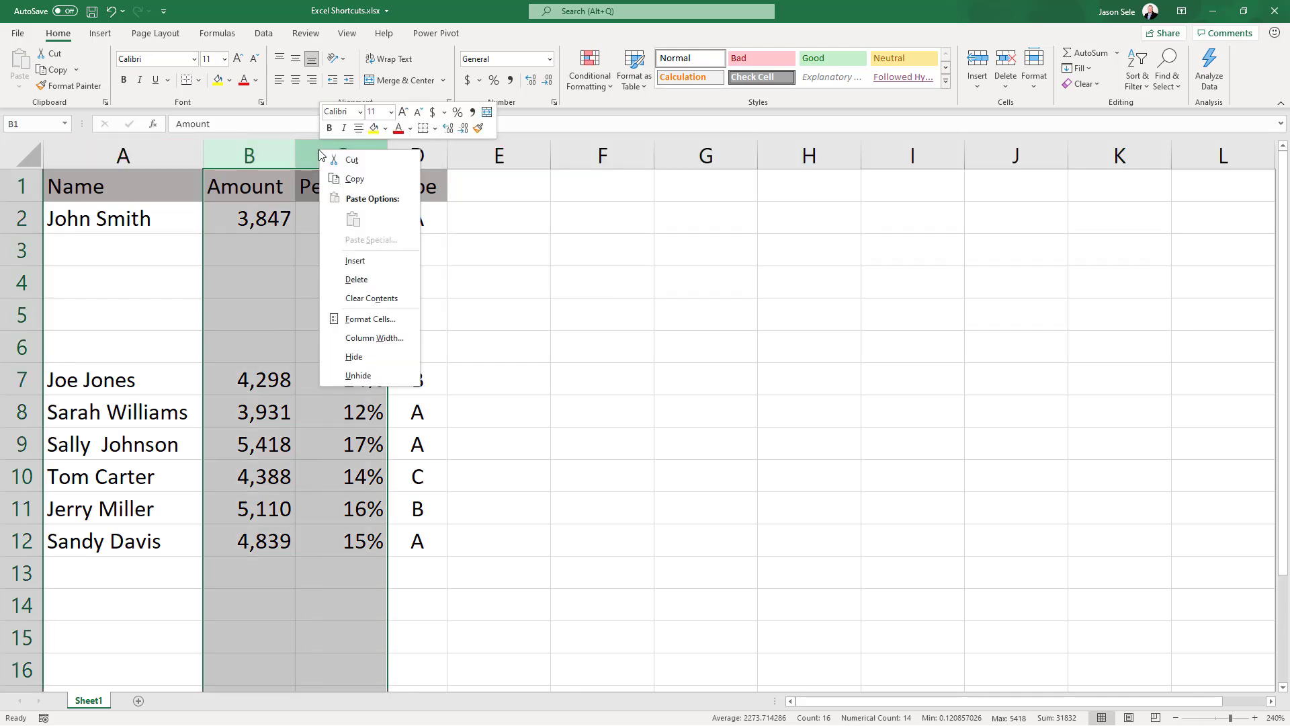
pyautogui.click(348, 255)
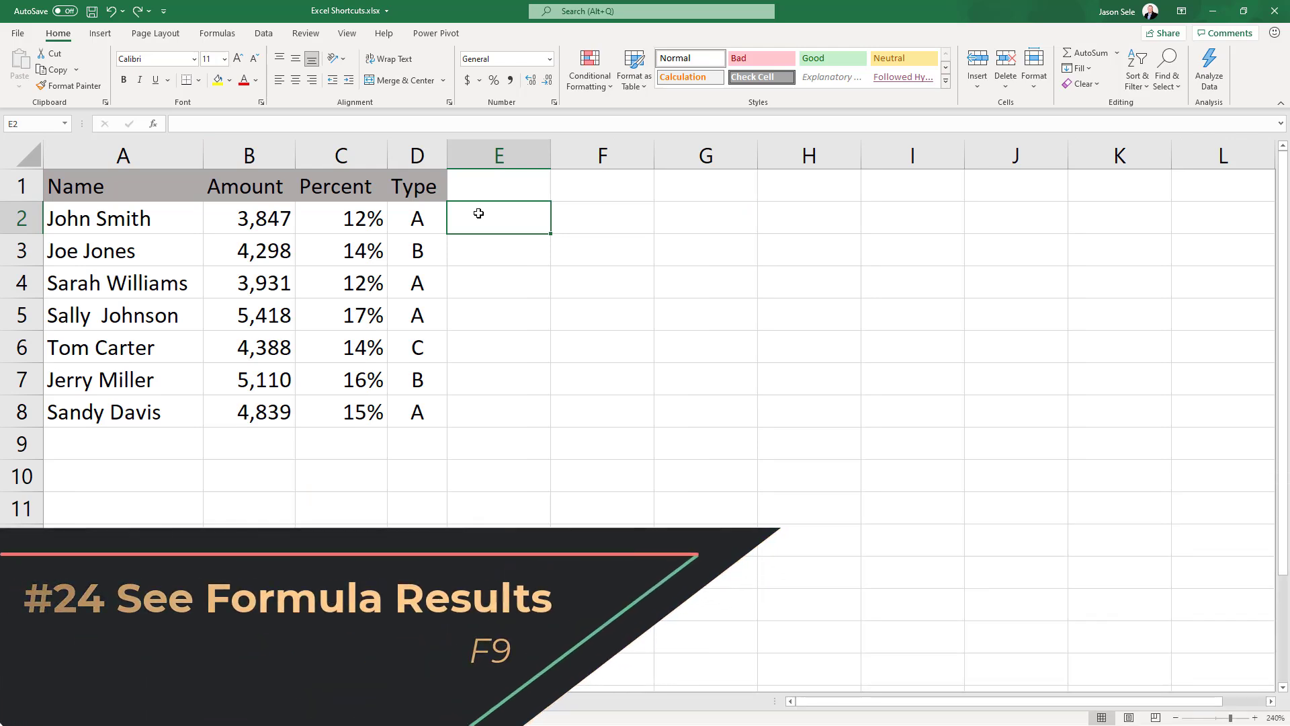
pyautogui.click(372, 218)
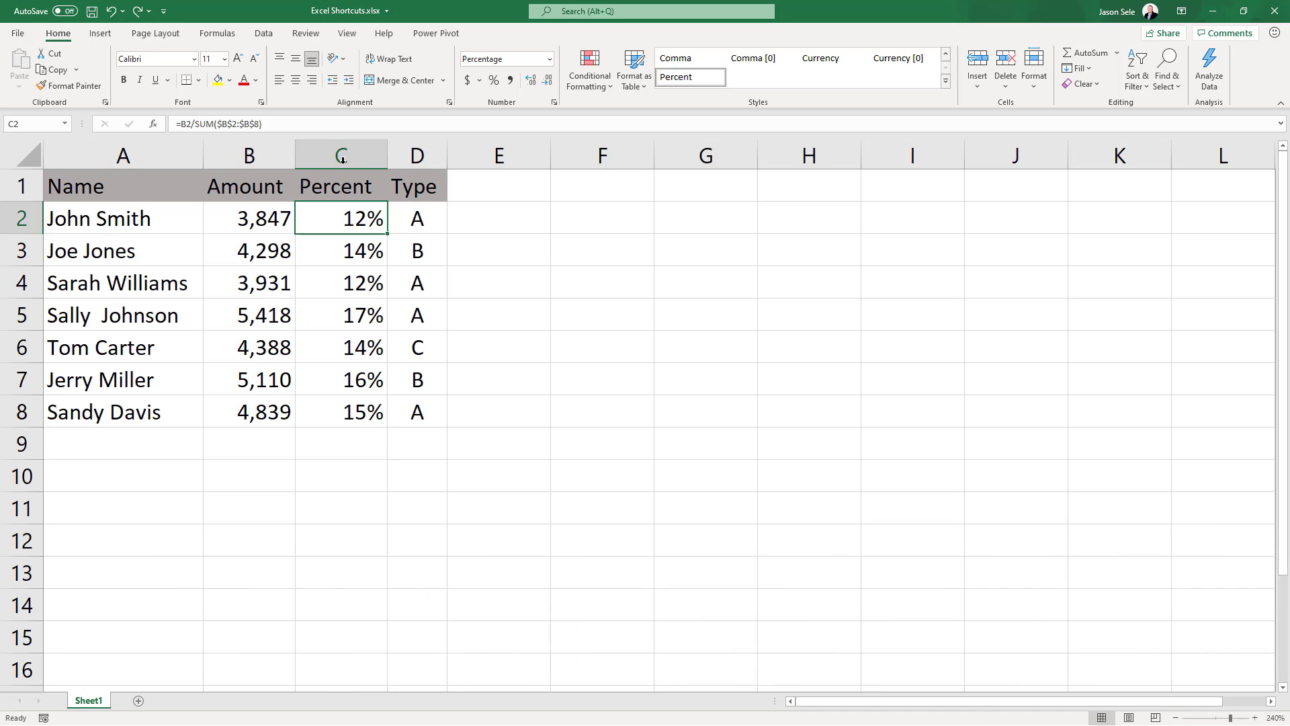
pyautogui.click(264, 123)
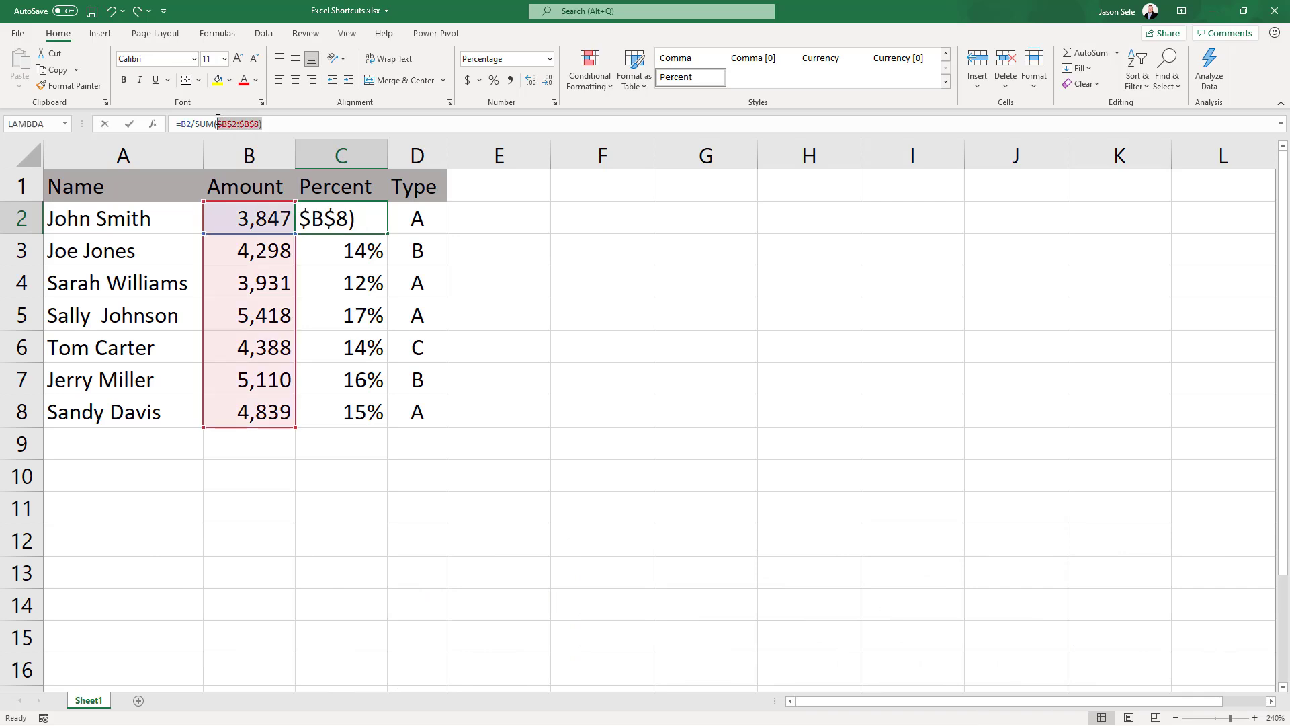
pyautogui.press('F9')
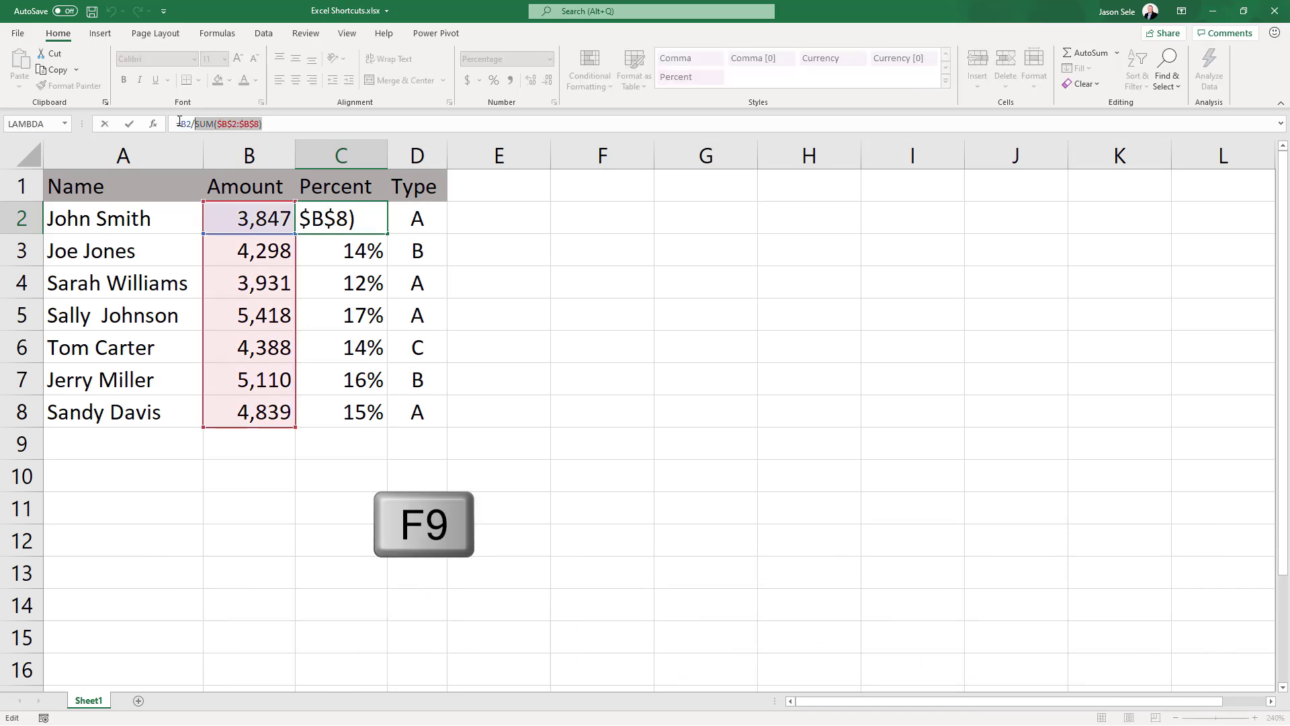
pyautogui.press('F9')
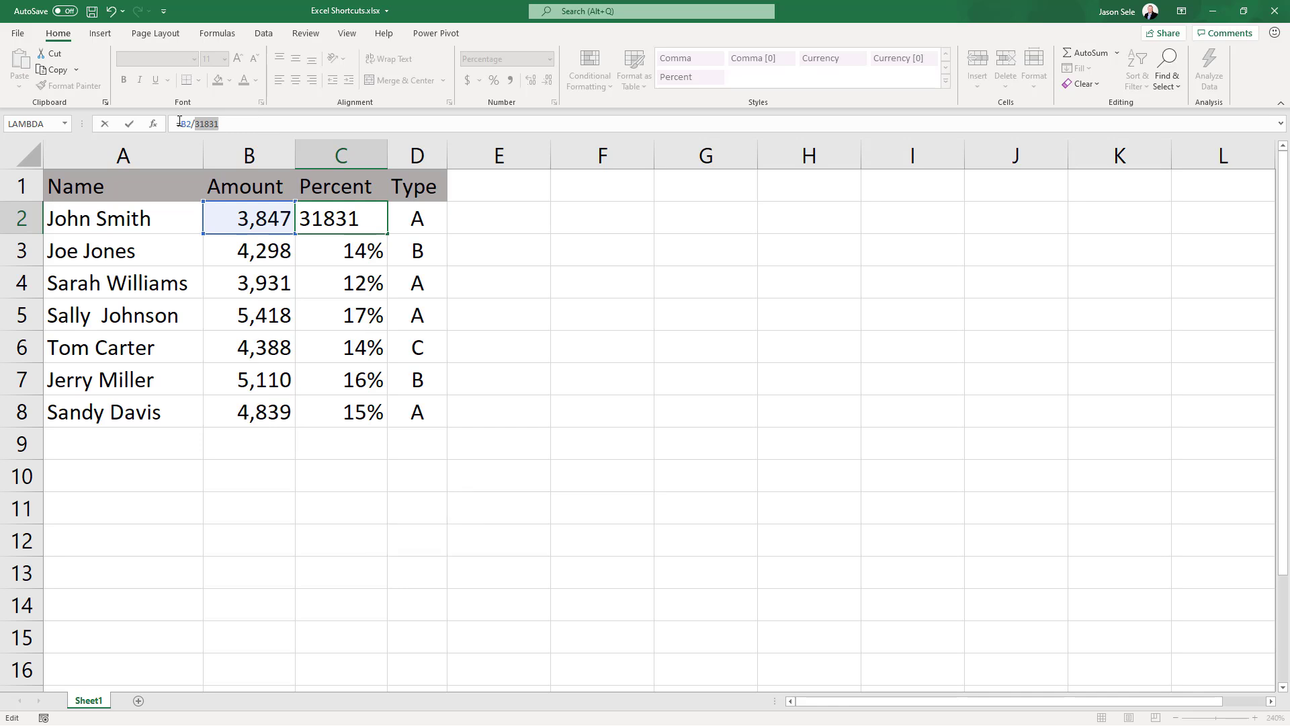
pyautogui.hotkey('ctrl', 'z')
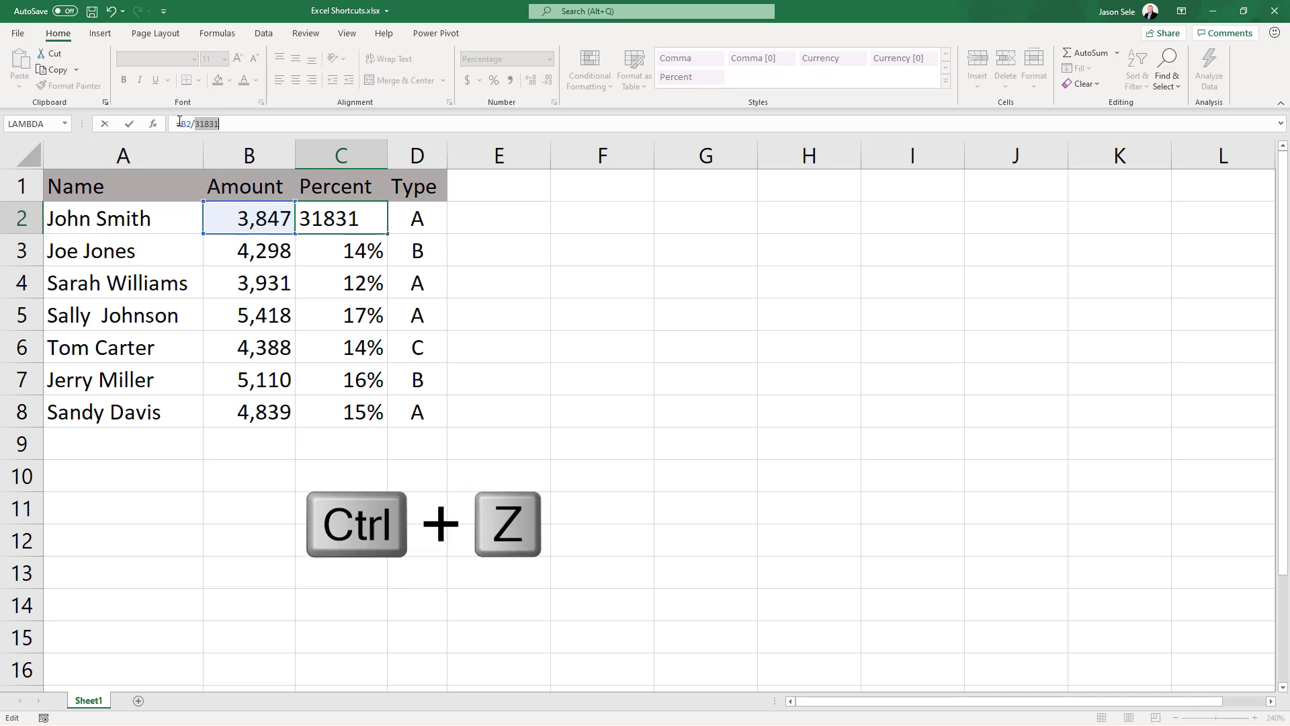
pyautogui.hotkey('ctrl', 'z')
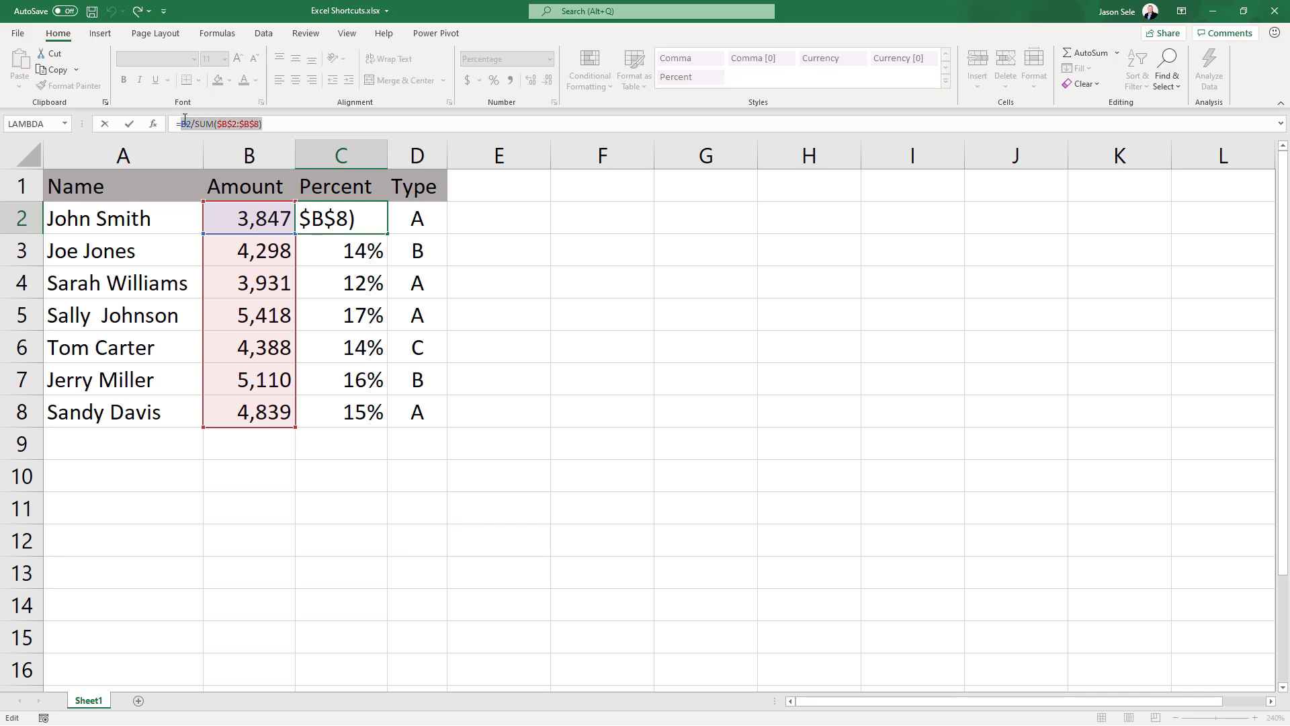
pyautogui.press('F9')
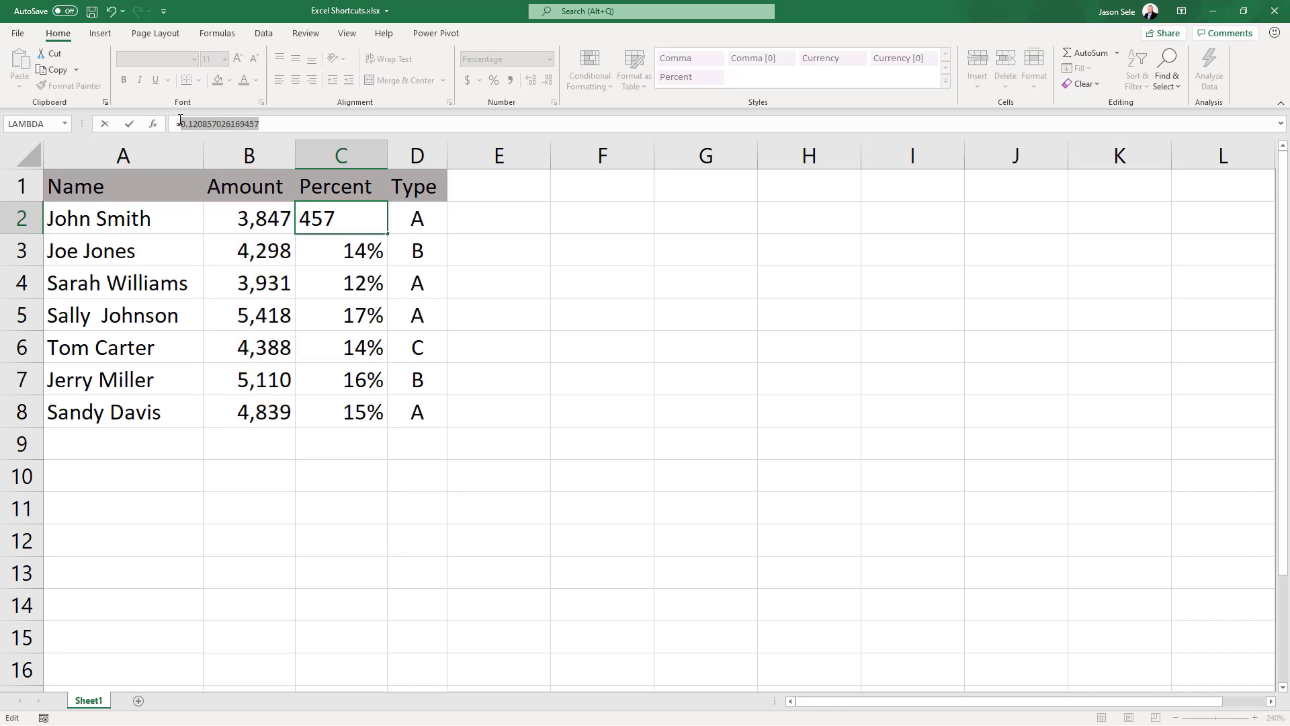
pyautogui.hotkey('ctrl', 'z')
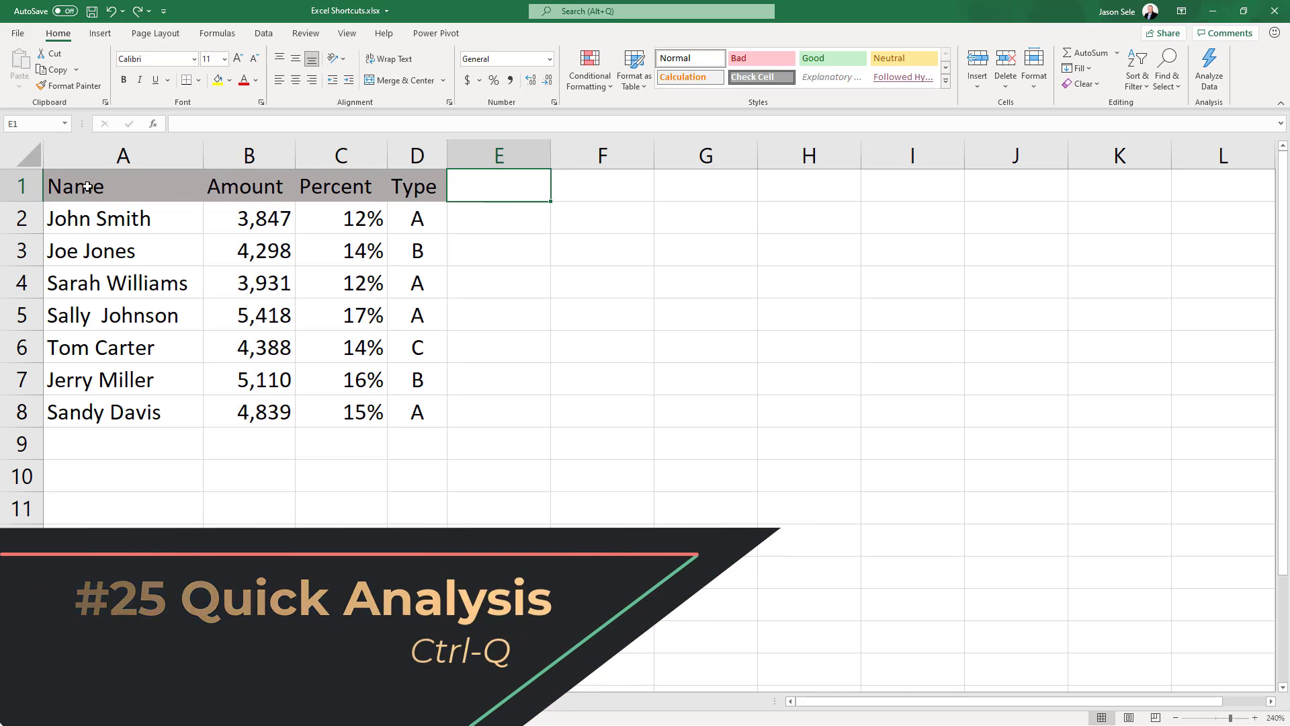
# Preview A1:D8 in Quick Analysis across Charts, Totals, Tables and Sparklines
pyautogui.moveTo(201, 200)
pyautogui.mouseDown()
pyautogui.moveTo(418, 320)
pyautogui.moveTo(425, 410)
pyautogui.mouseUp()
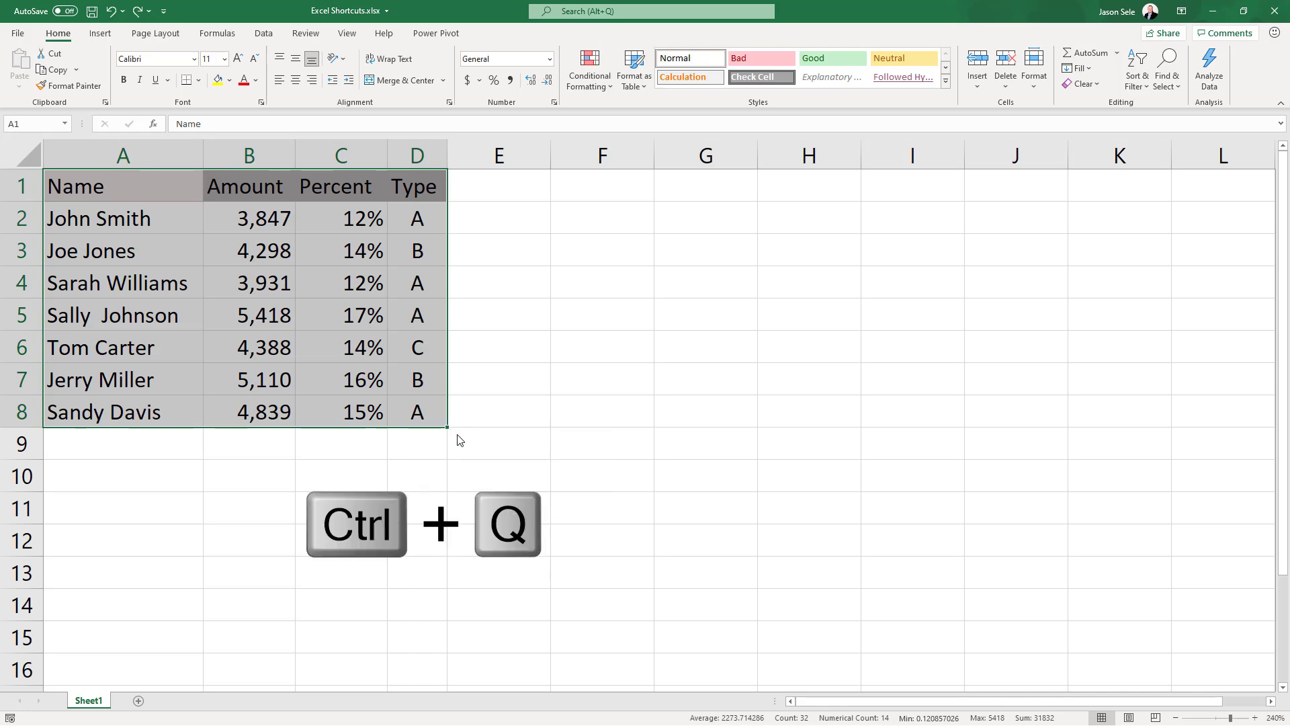
pyautogui.hotkey('ctrl', 'q')
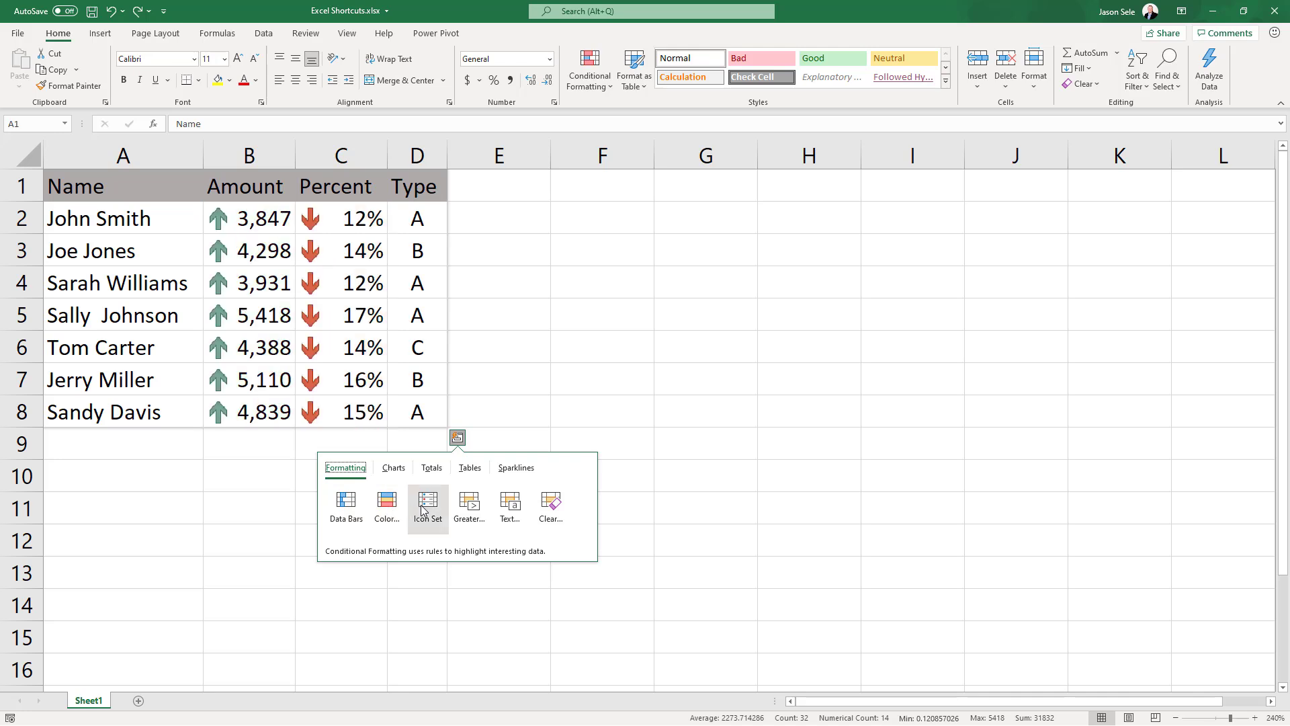
pyautogui.click(394, 467)
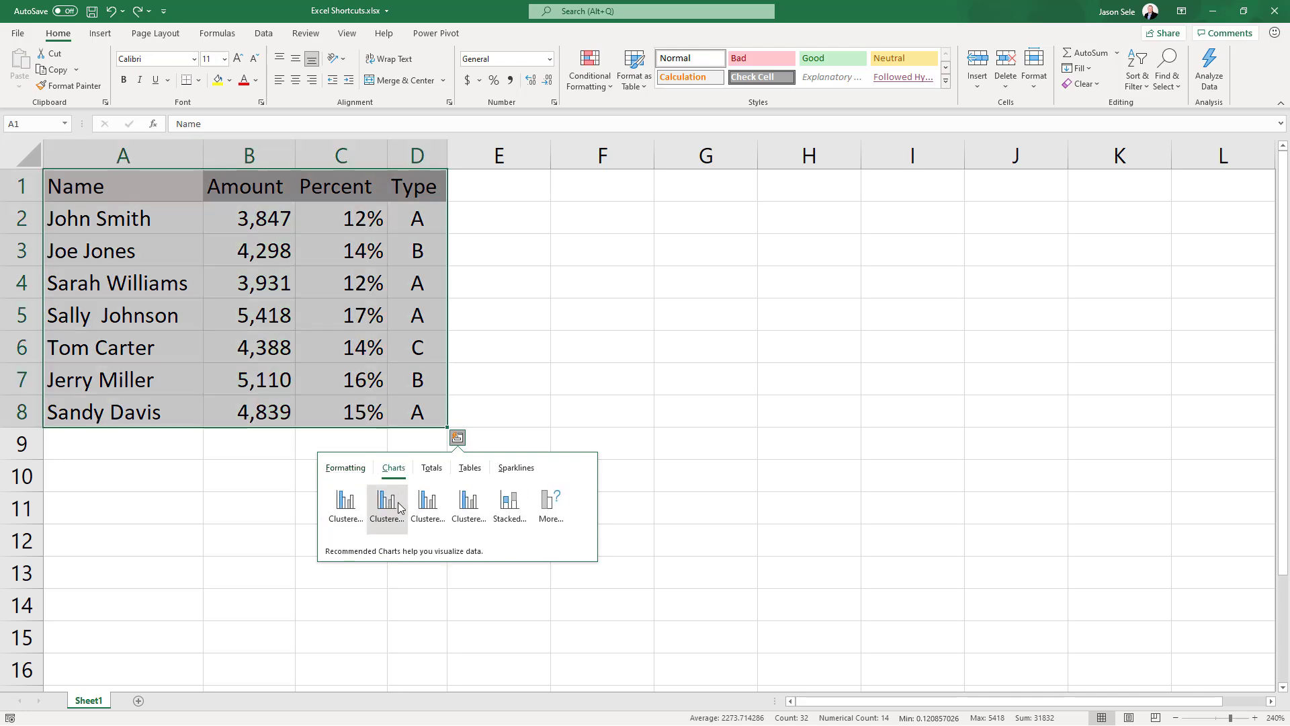
pyautogui.click(433, 469)
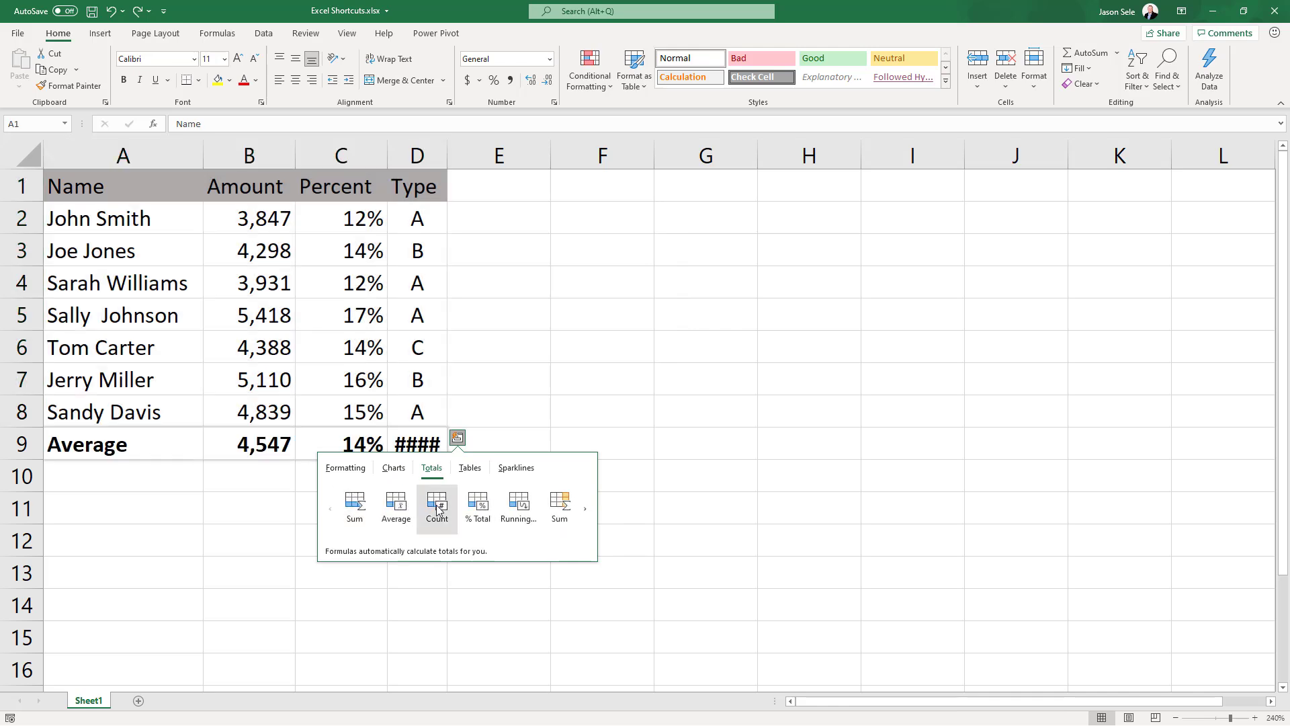
pyautogui.click(470, 468)
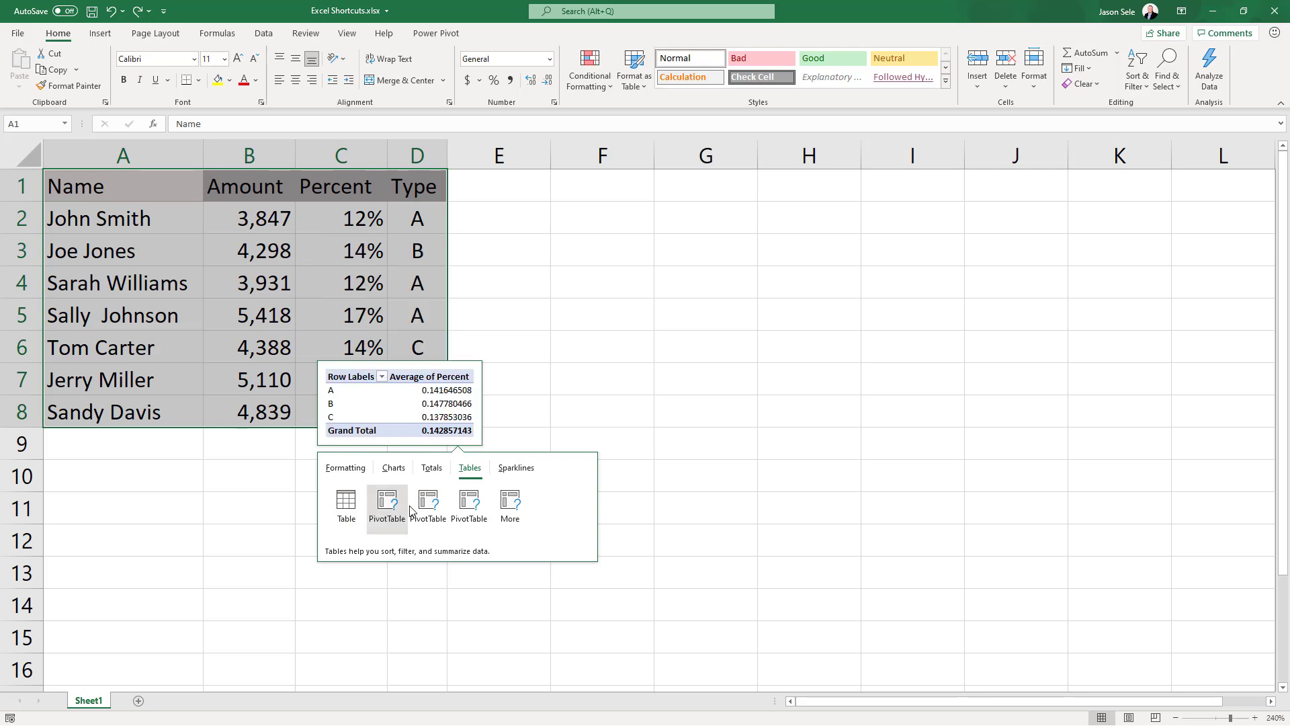
pyautogui.click(506, 475)
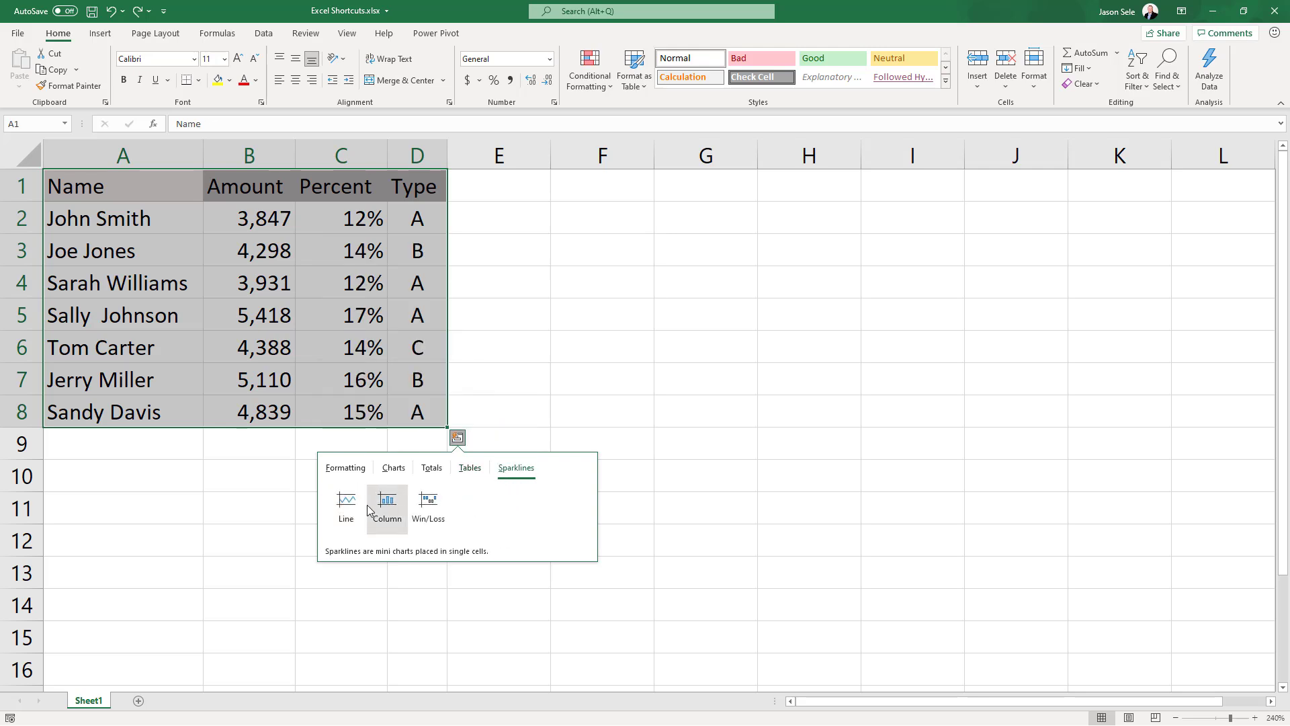